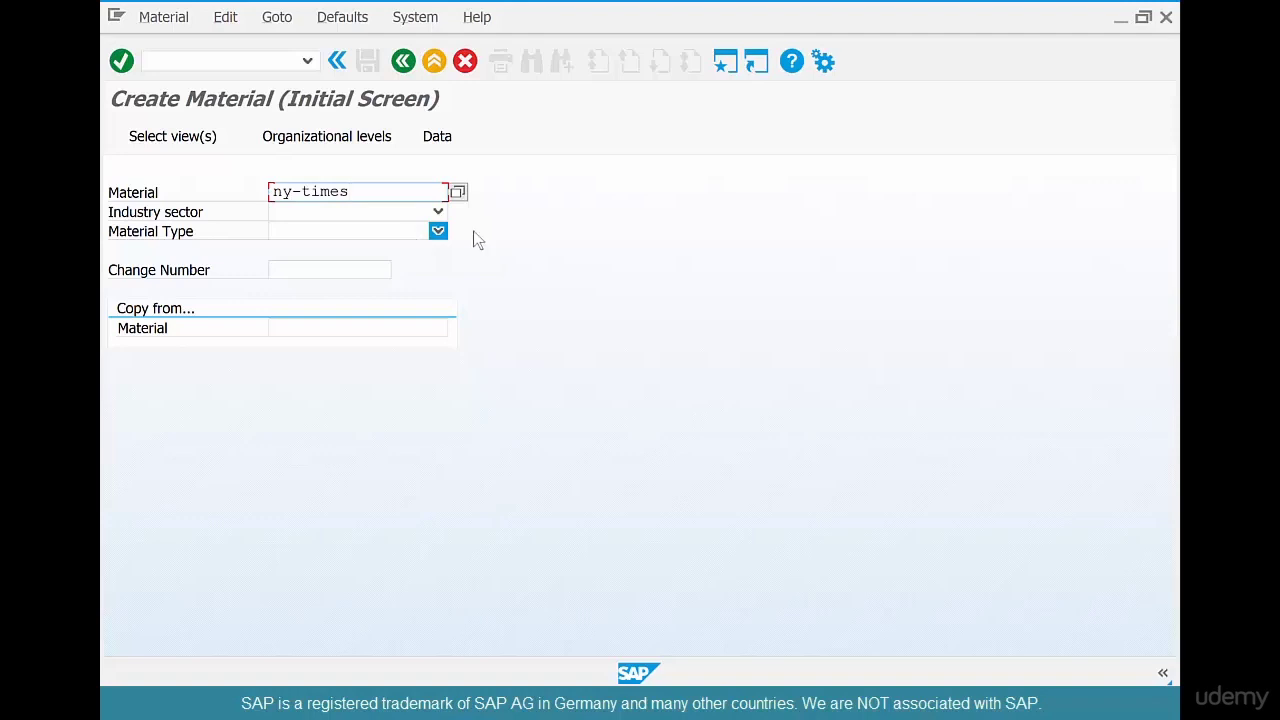
Set the new ny-times material's industry sector to Retail and its type to HAWA Trading goods, and proceed to view selection
{"action": "left_click", "coordinate": [438, 211]}
{"action": "left_click", "coordinate": [416, 231]}
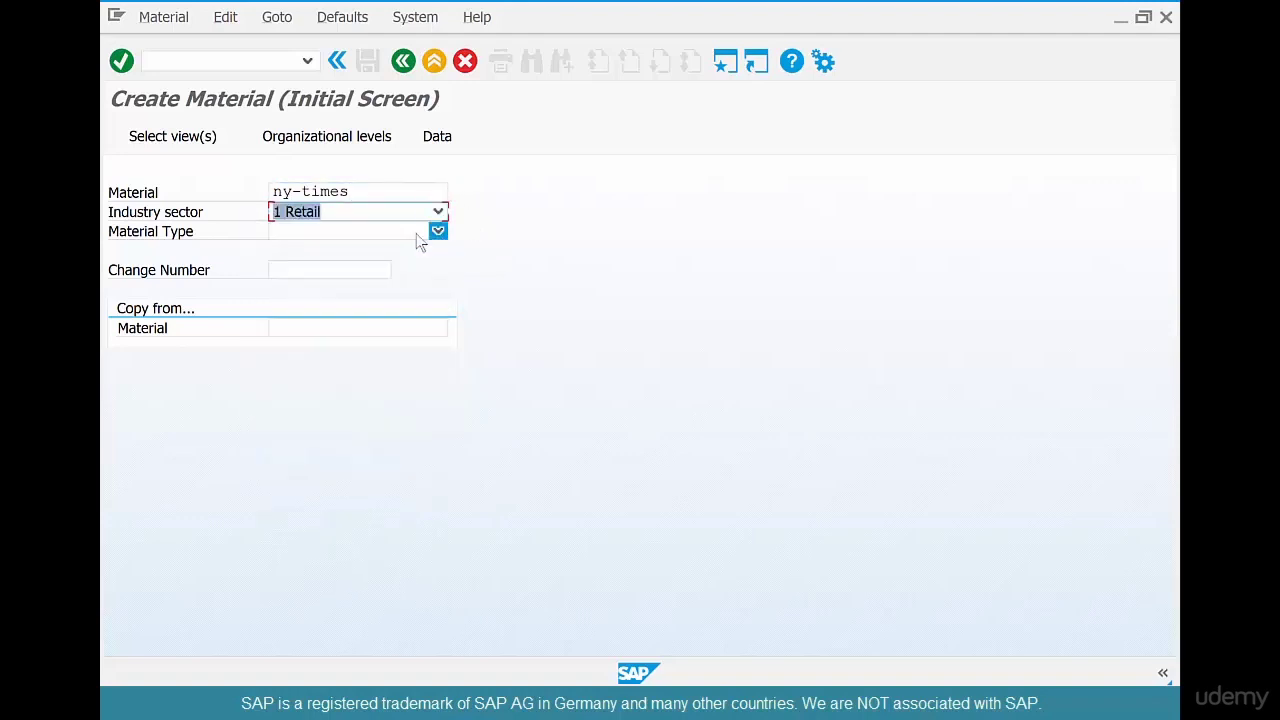
{"action": "left_click", "coordinate": [416, 233]}
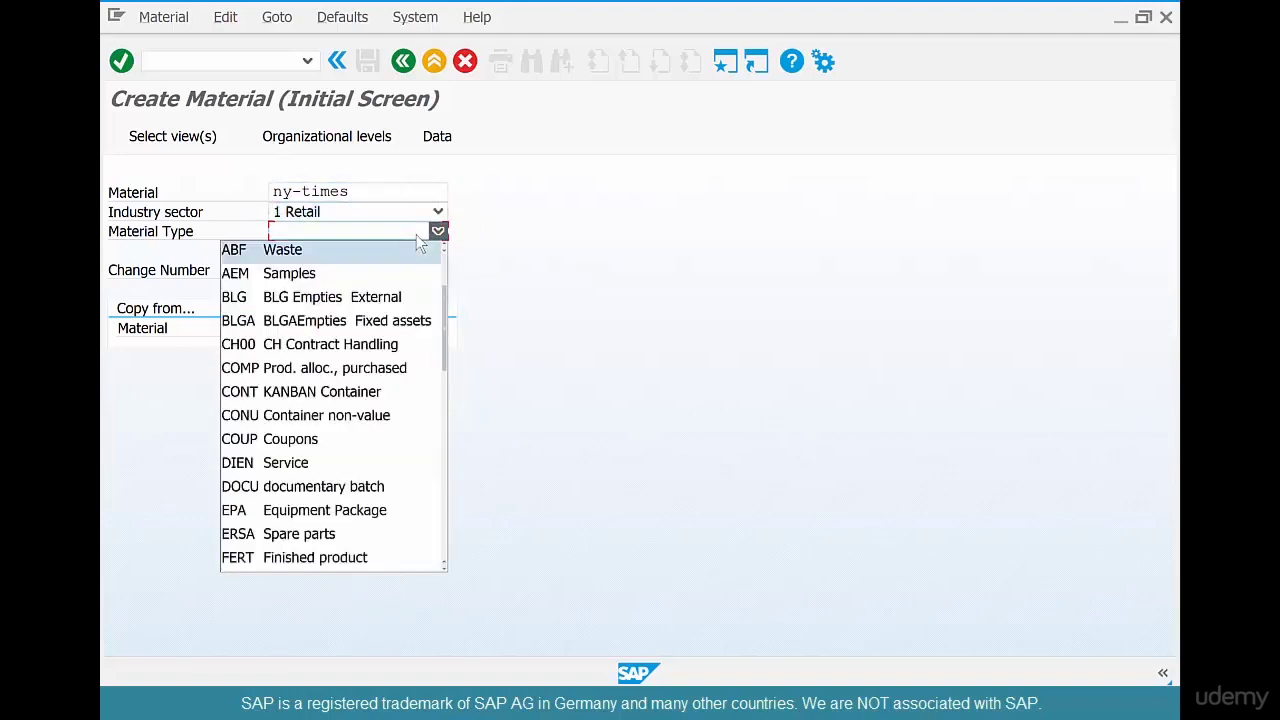
{"action": "key", "text": "h"}
{"action": "key", "text": "Down"}
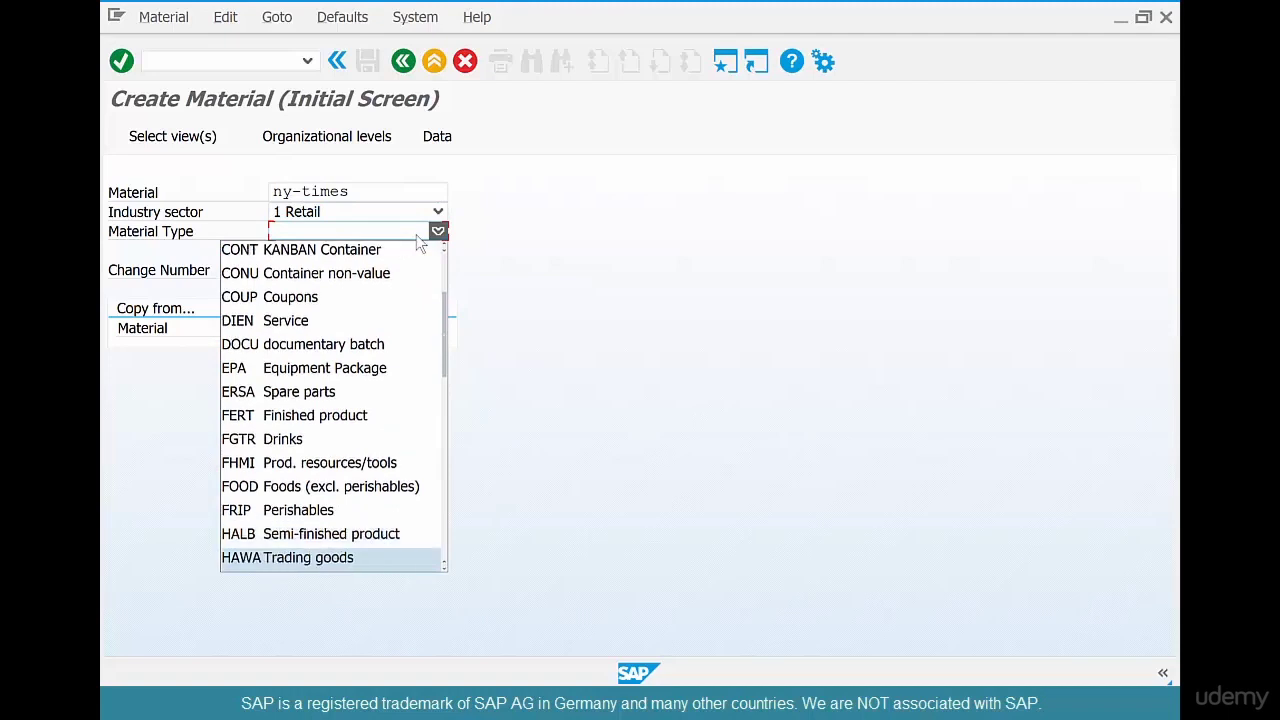
{"action": "key", "text": "Return"}
{"action": "key", "text": "Return"}
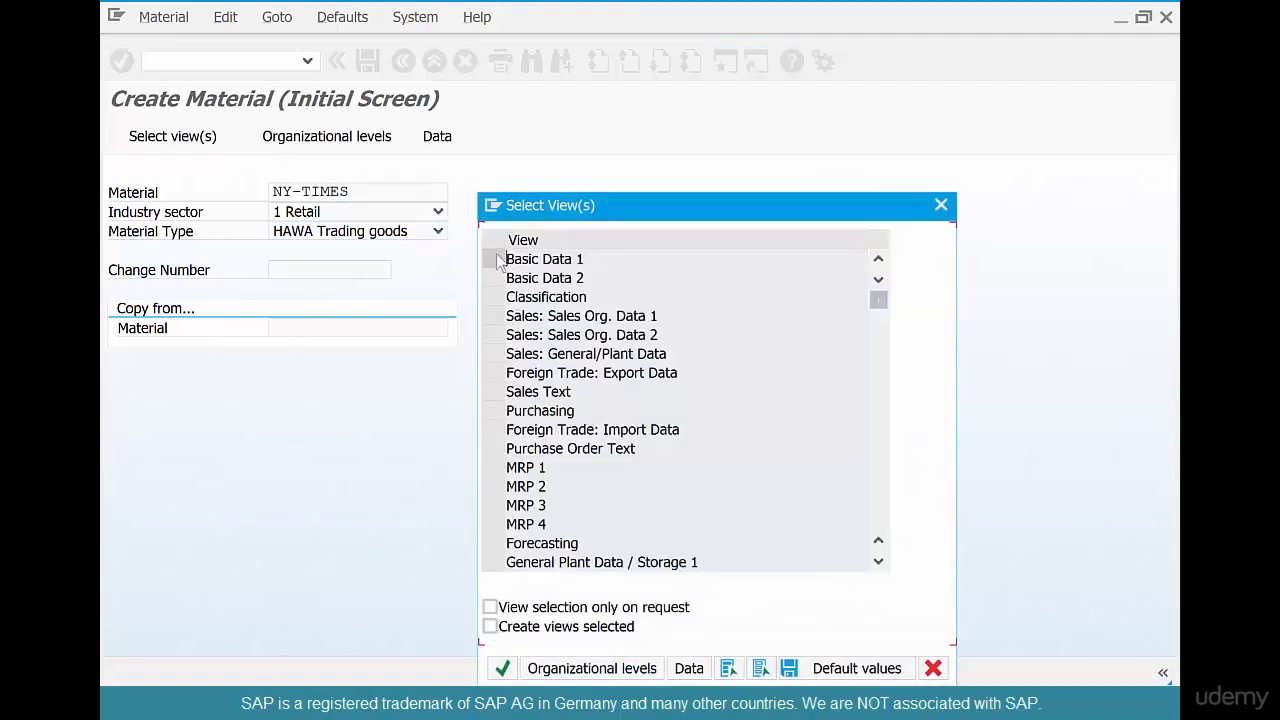
Select the Basic Data 1, Purchasing and Accounting 1 views for the material and assign plant CHI1
{"action": "left_click", "coordinate": [492, 259]}
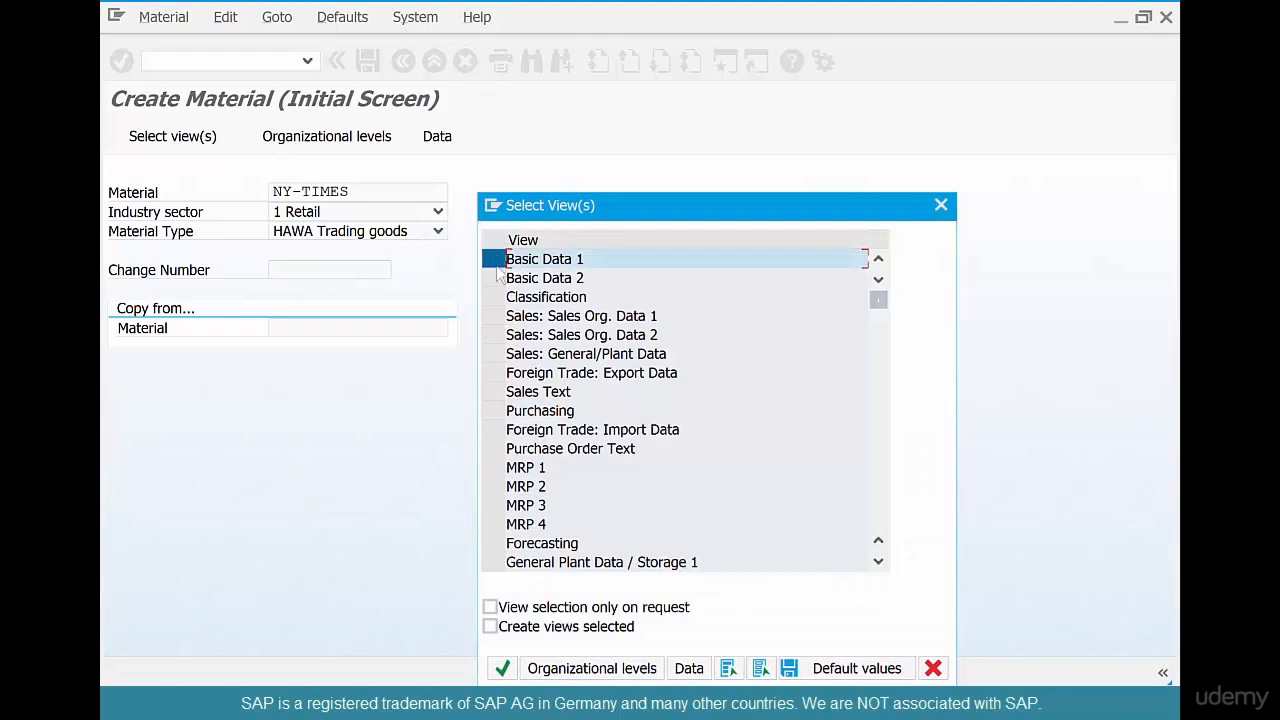
{"action": "left_click", "coordinate": [492, 410]}
{"action": "scroll", "coordinate": [518, 530], "scroll_direction": "down", "scroll_amount": 2}
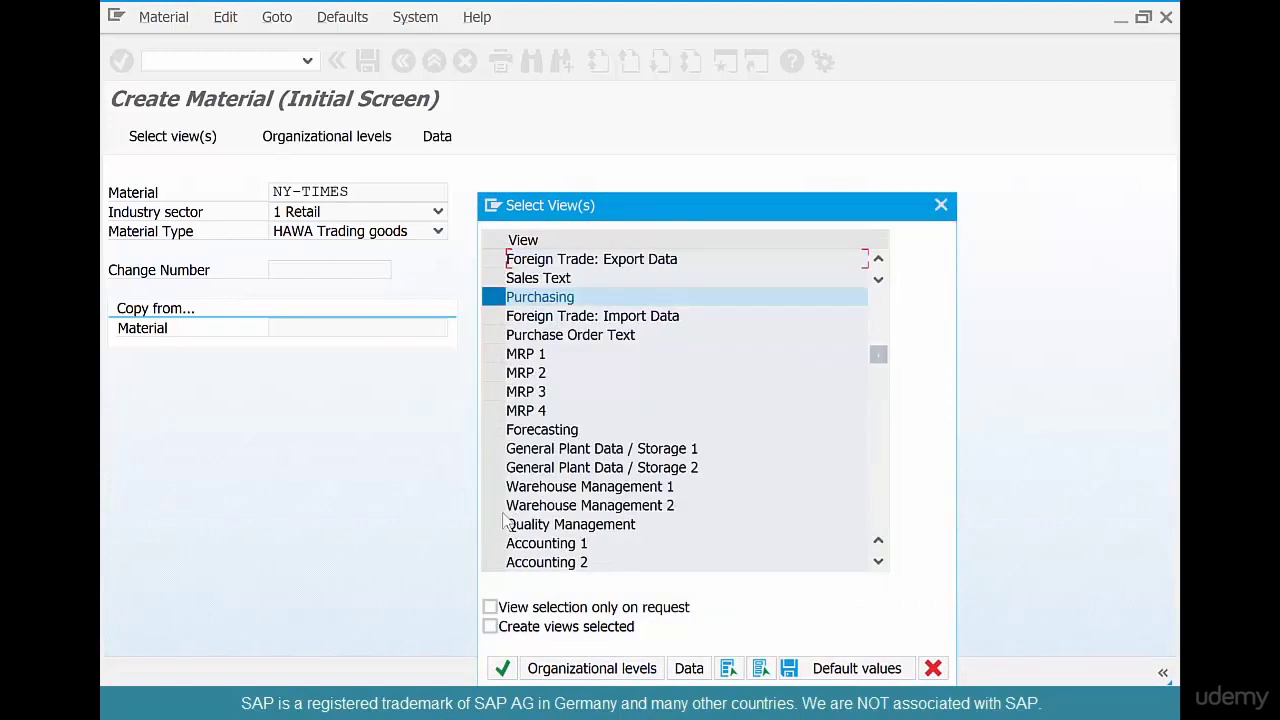
{"action": "left_click", "coordinate": [507, 545]}
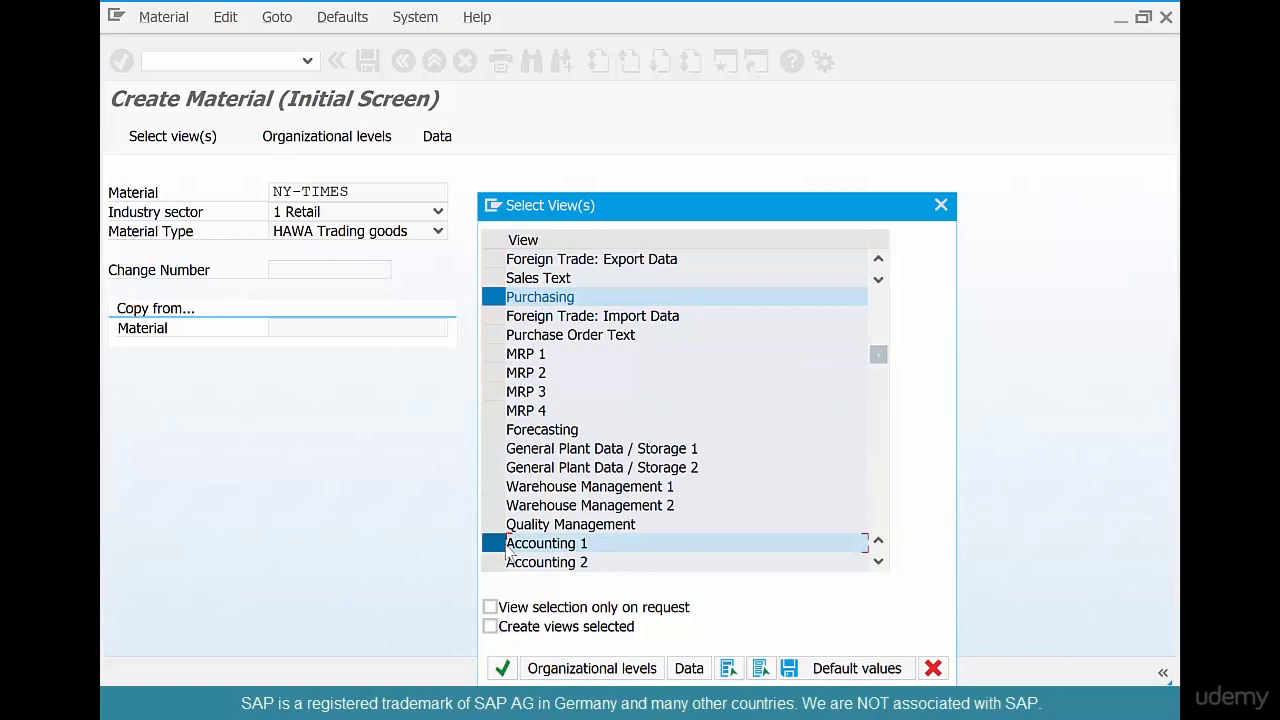
{"action": "key", "text": "Return"}
{"action": "type", "text": "chil"}
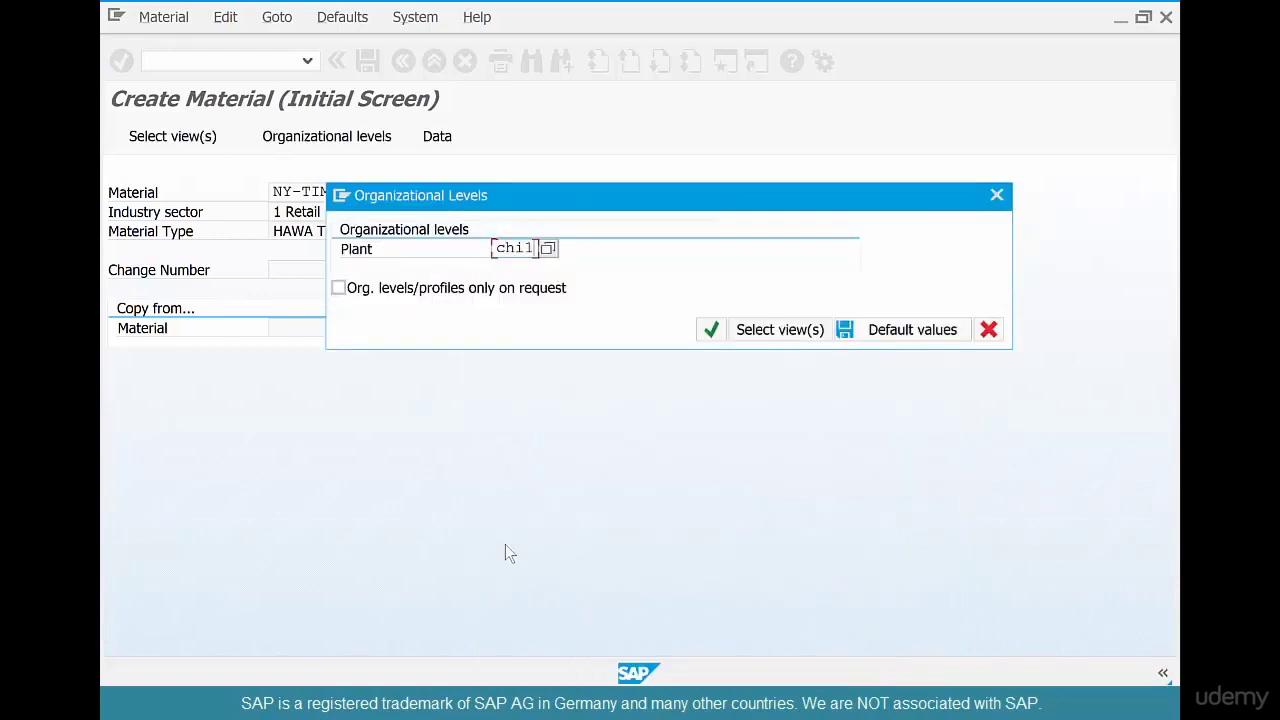
{"action": "key", "text": "Return"}
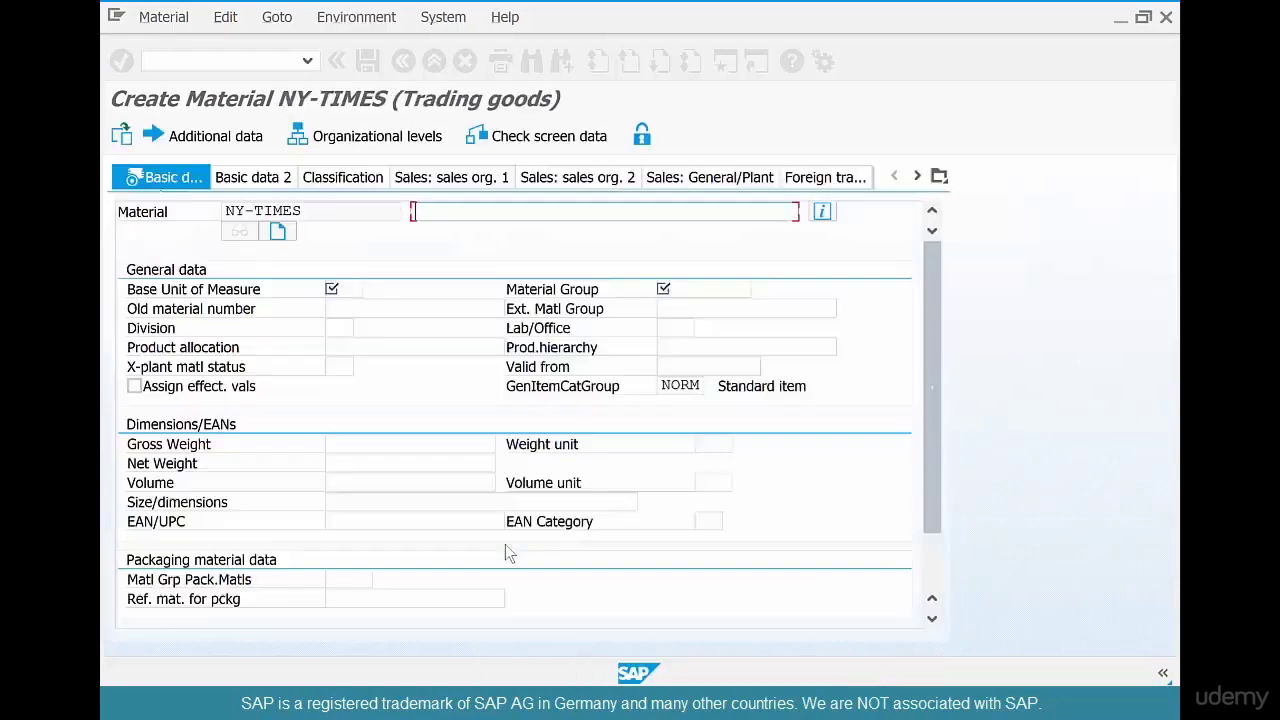
Describe the material as Ny Times with base unit of measure EA and material group 015, and continue to the purchasing data
{"action": "type", "text": "N"}
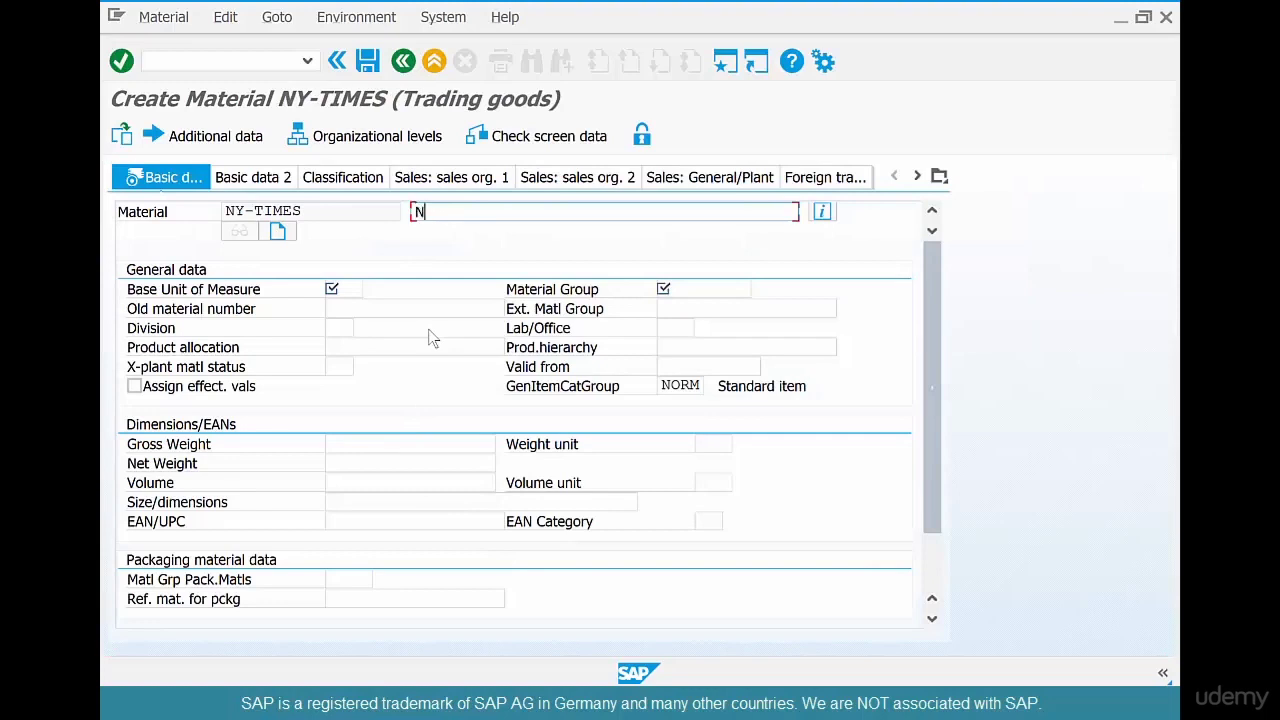
{"action": "type", "text": "y Times"}
{"action": "left_click", "coordinate": [352, 292]}
{"action": "type", "text": "ea"}
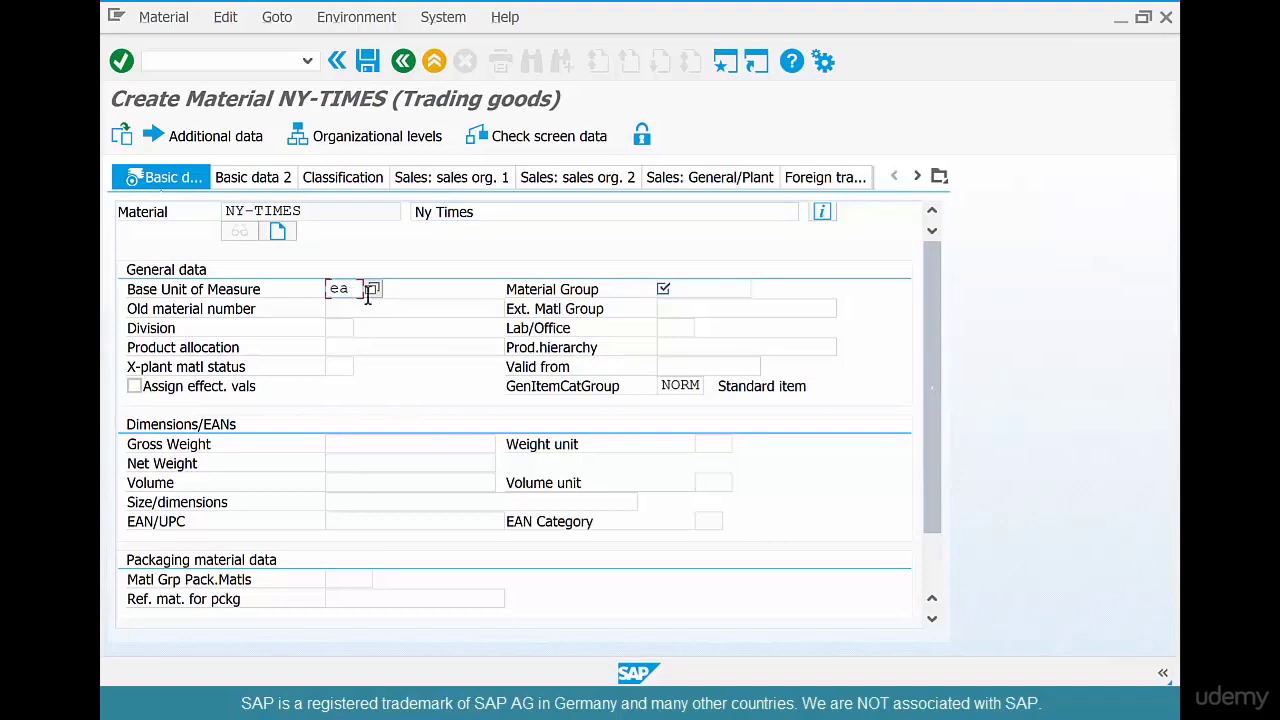
{"action": "left_click", "coordinate": [710, 293]}
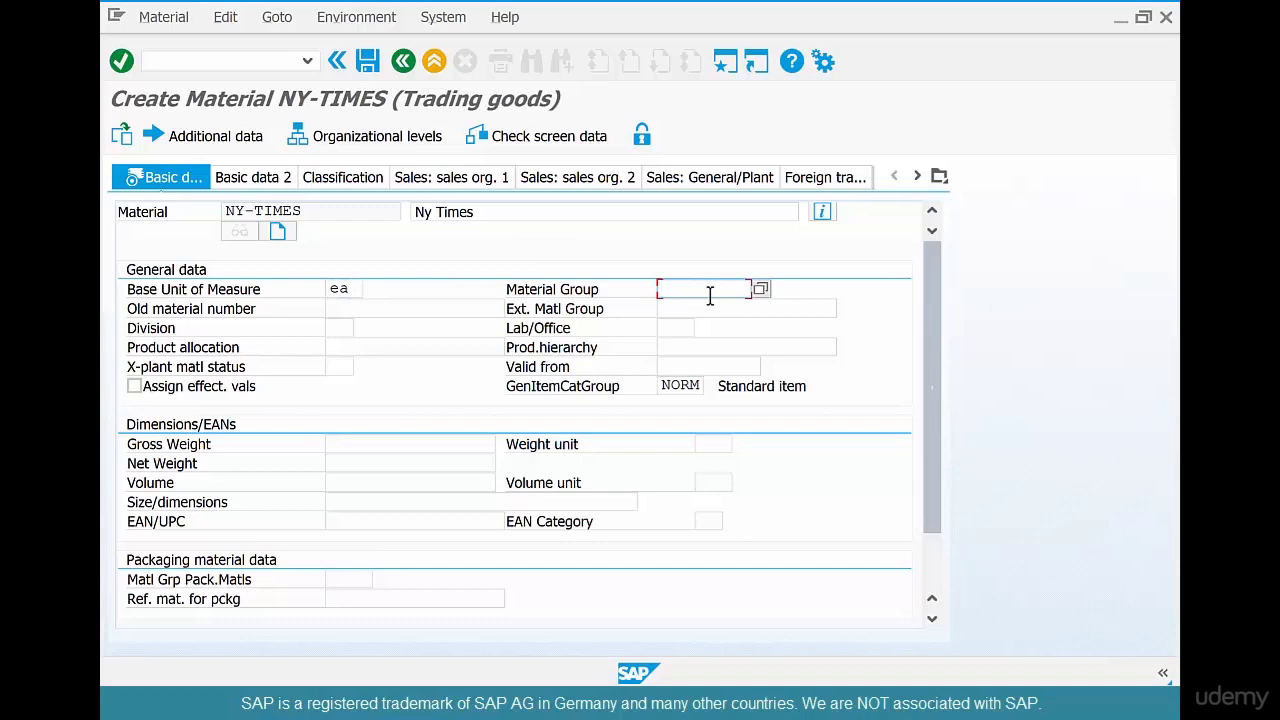
{"action": "type", "text": "015"}
{"action": "key", "text": "Return"}
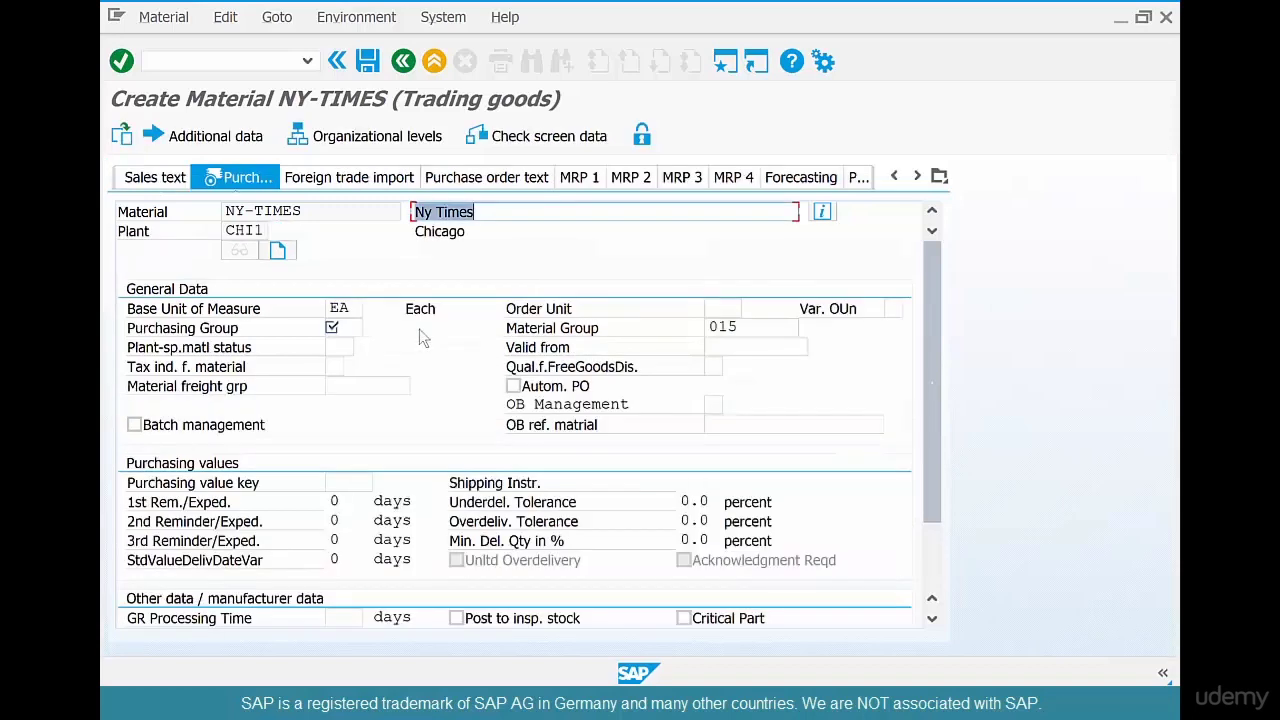
Set the material's purchasing group to 001 and continue to the accounting data
{"action": "left_click", "coordinate": [338, 329]}
{"action": "type", "text": "001"}
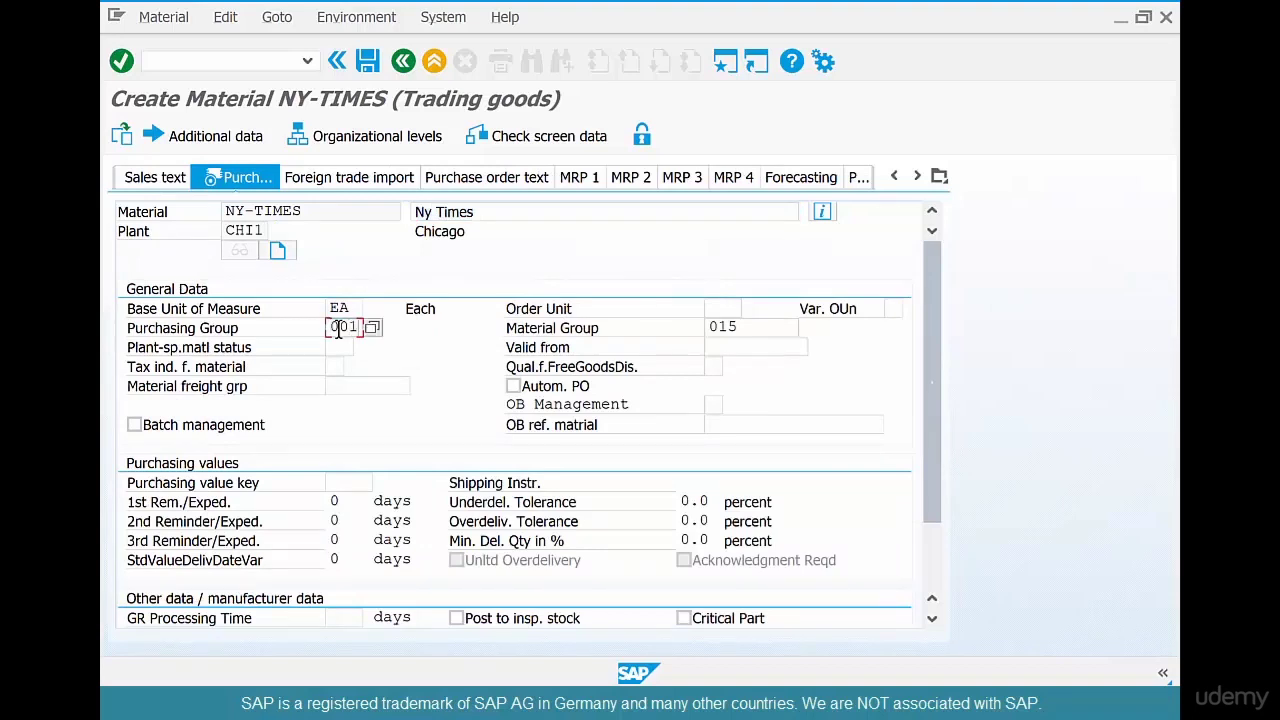
{"action": "key", "text": "Return"}
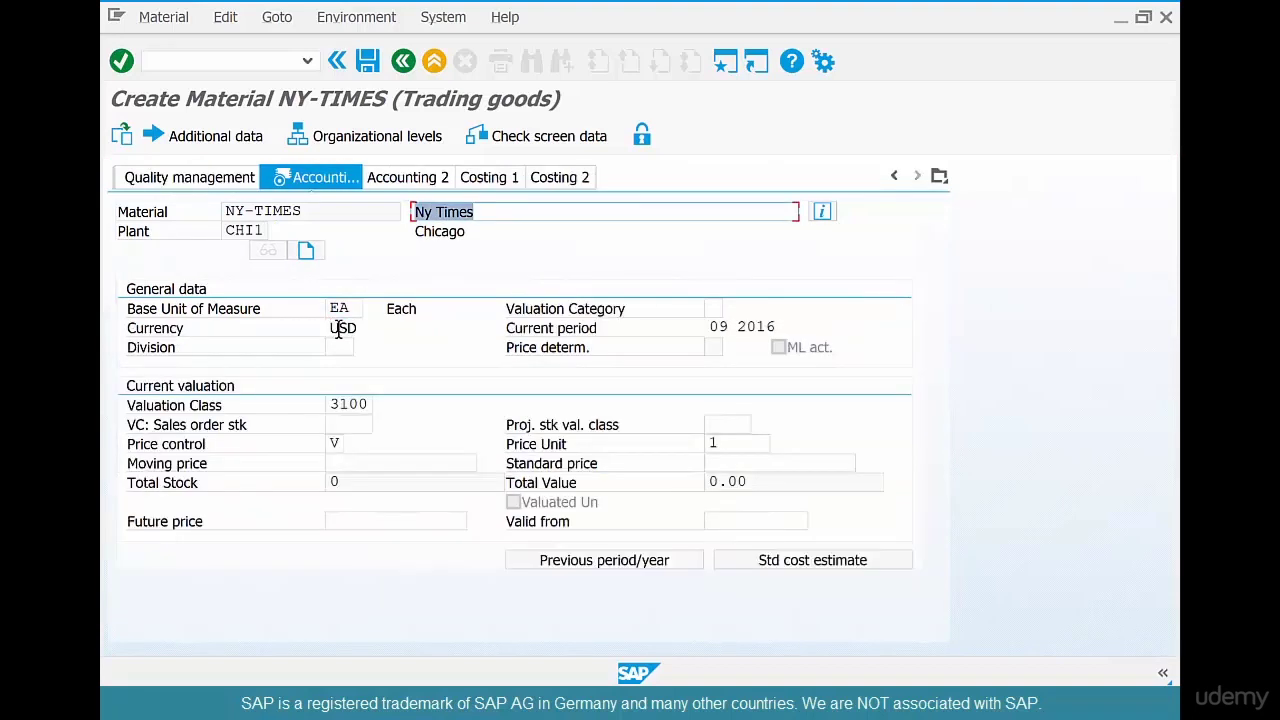
Review the valuation class and price control, save the NY-TIMES material, and leave material creation
{"action": "left_click", "coordinate": [361, 404]}
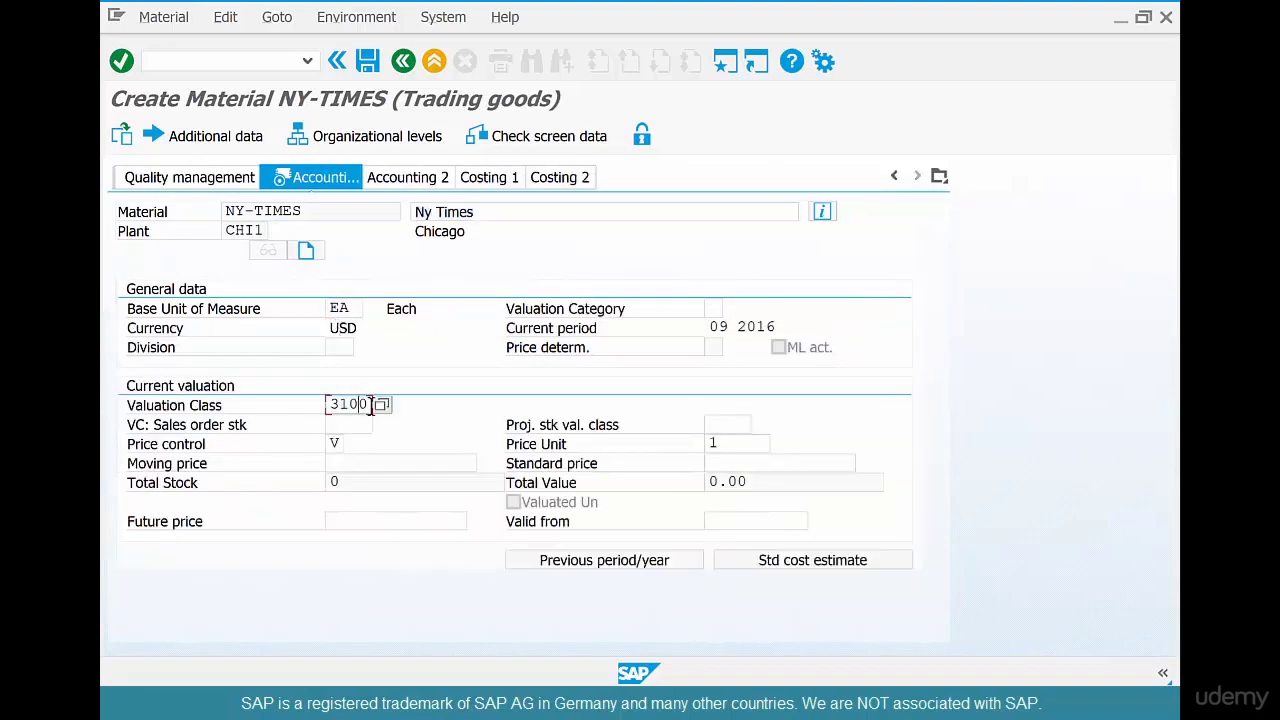
{"action": "left_click", "coordinate": [341, 440]}
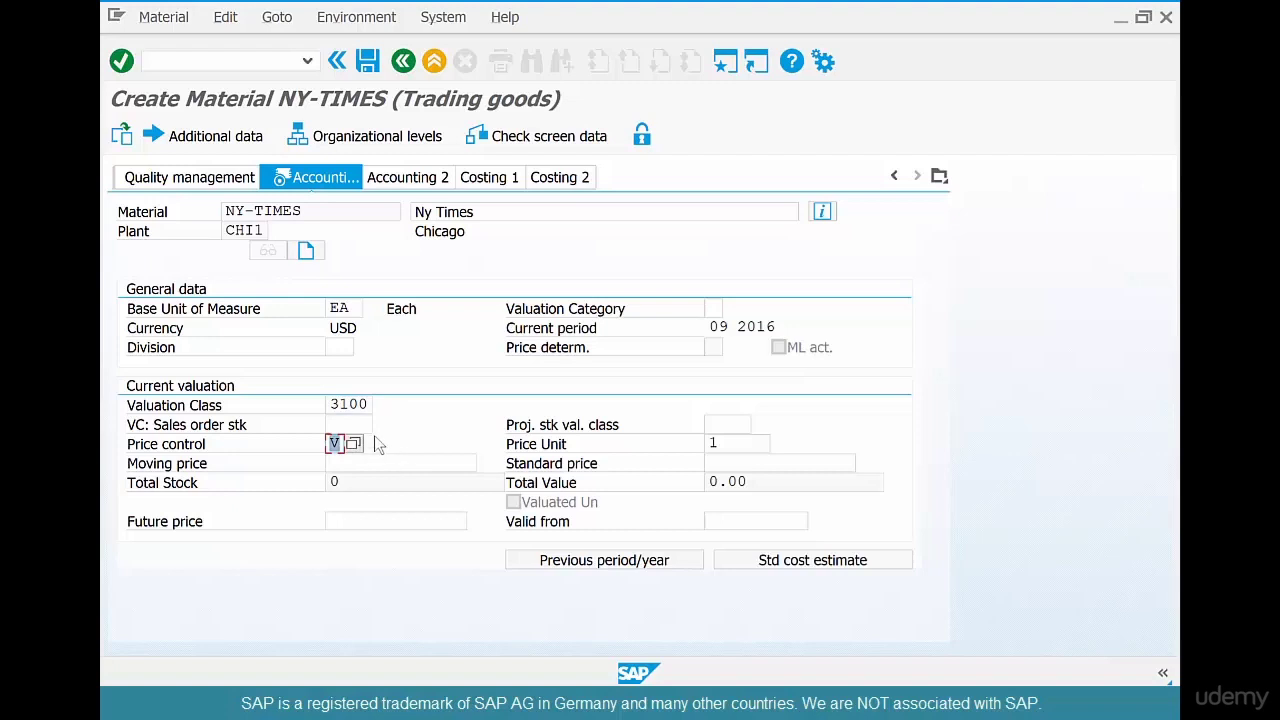
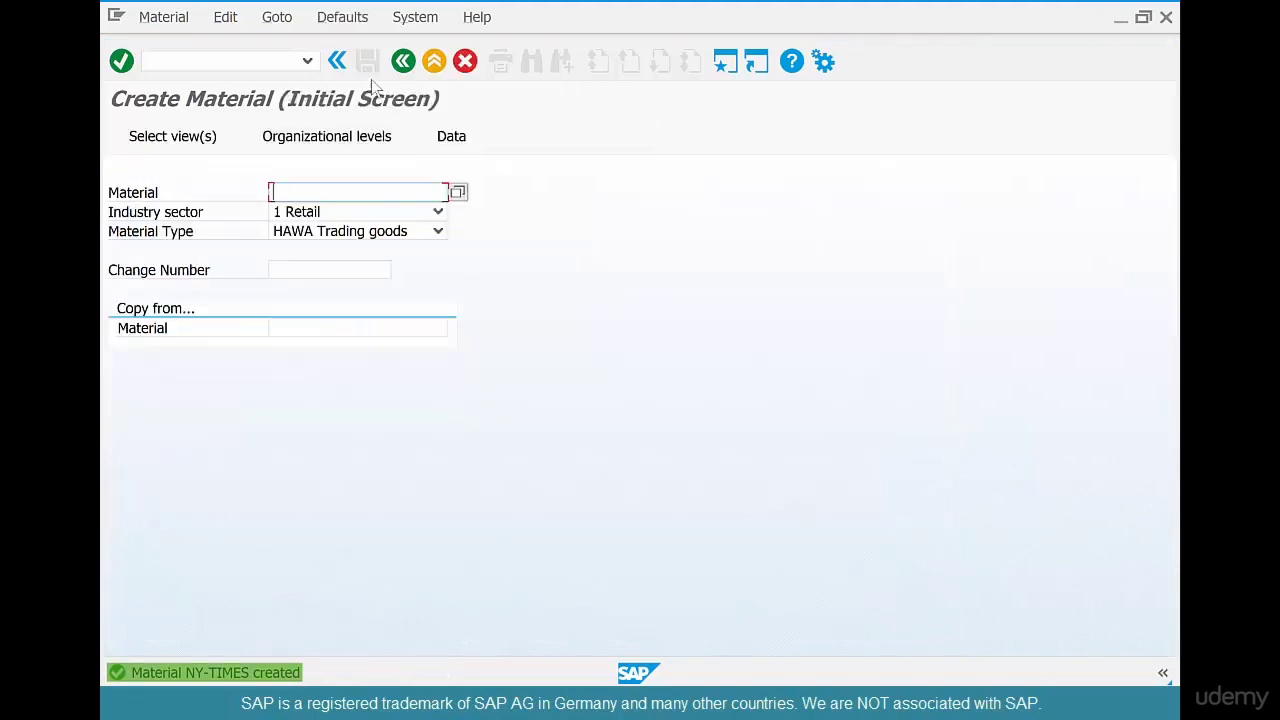
{"action": "left_click", "coordinate": [405, 70]}
Switch to the whiteboard notes, tick off the NY Times material task, and handwrite "Create PO" as the second task
{"action": "key", "text": "alt+Tab"}
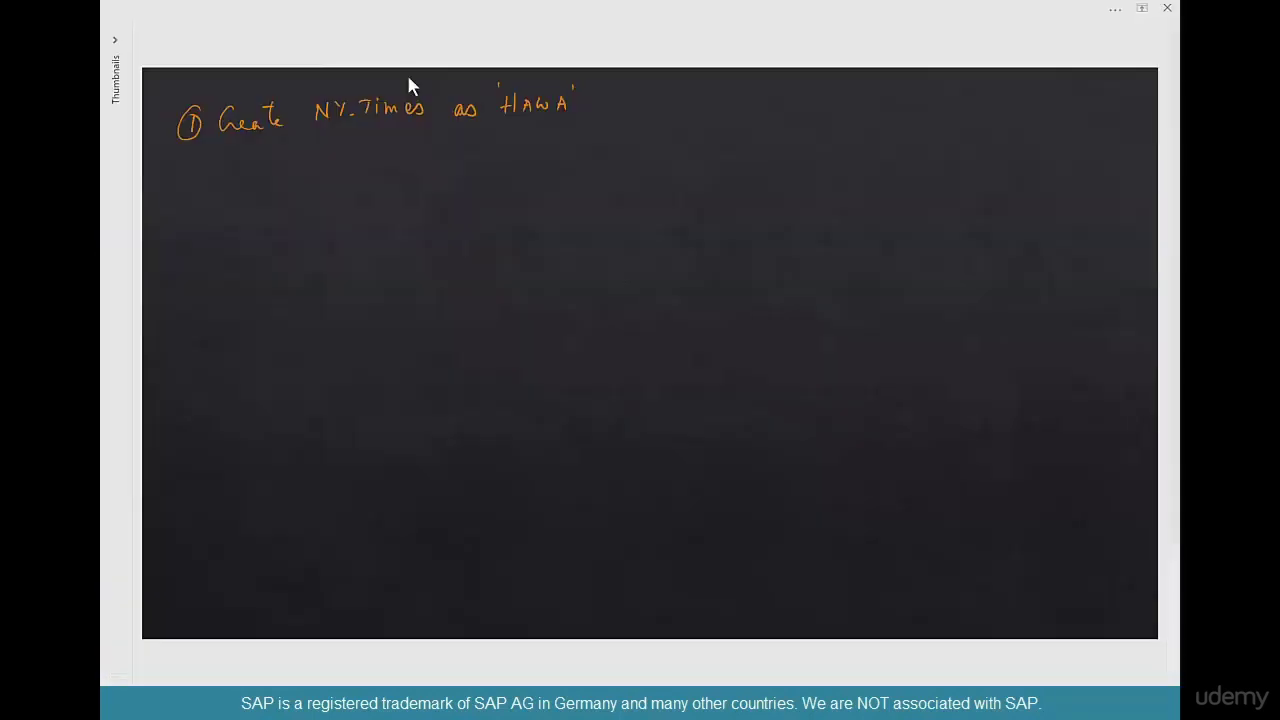
{"action": "left_click_drag", "start_coordinate": [609, 99], "coordinate": [633, 87]}
{"action": "mouse_move", "coordinate": [182, 188]}
{"action": "left_mouse_down"}
{"action": "mouse_move", "coordinate": [242, 206]}
{"action": "mouse_move", "coordinate": [300, 200]}
{"action": "mouse_move", "coordinate": [296, 185]}
{"action": "mouse_move", "coordinate": [334, 200]}
{"action": "left_mouse_up"}
{"action": "left_click_drag", "start_coordinate": [335, 184], "coordinate": [352, 186]}
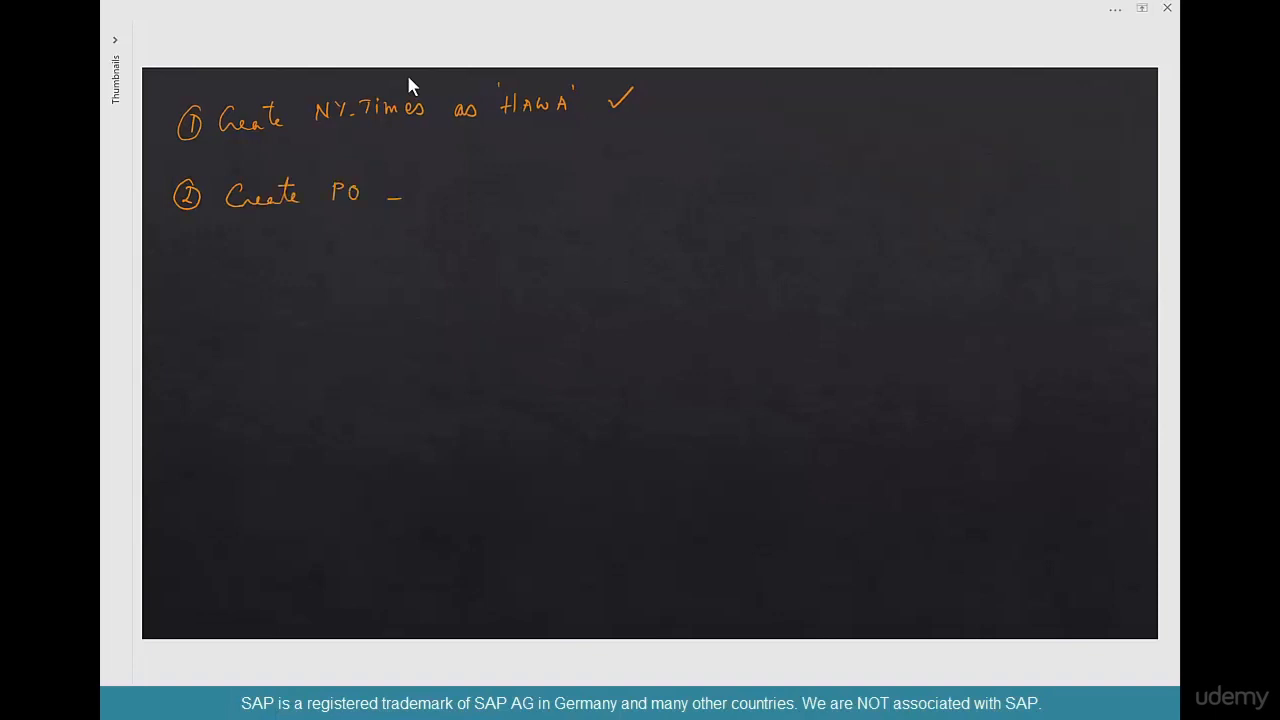
{"action": "mouse_move", "coordinate": [446, 181]}
{"action": "left_mouse_down"}
{"action": "mouse_move", "coordinate": [446, 195]}
{"action": "mouse_move", "coordinate": [470, 182]}
{"action": "left_mouse_up"}
Switch back to SAP and start a standard purchase order with ME21N for vendor 4001
{"action": "key", "text": "alt+Tab"}
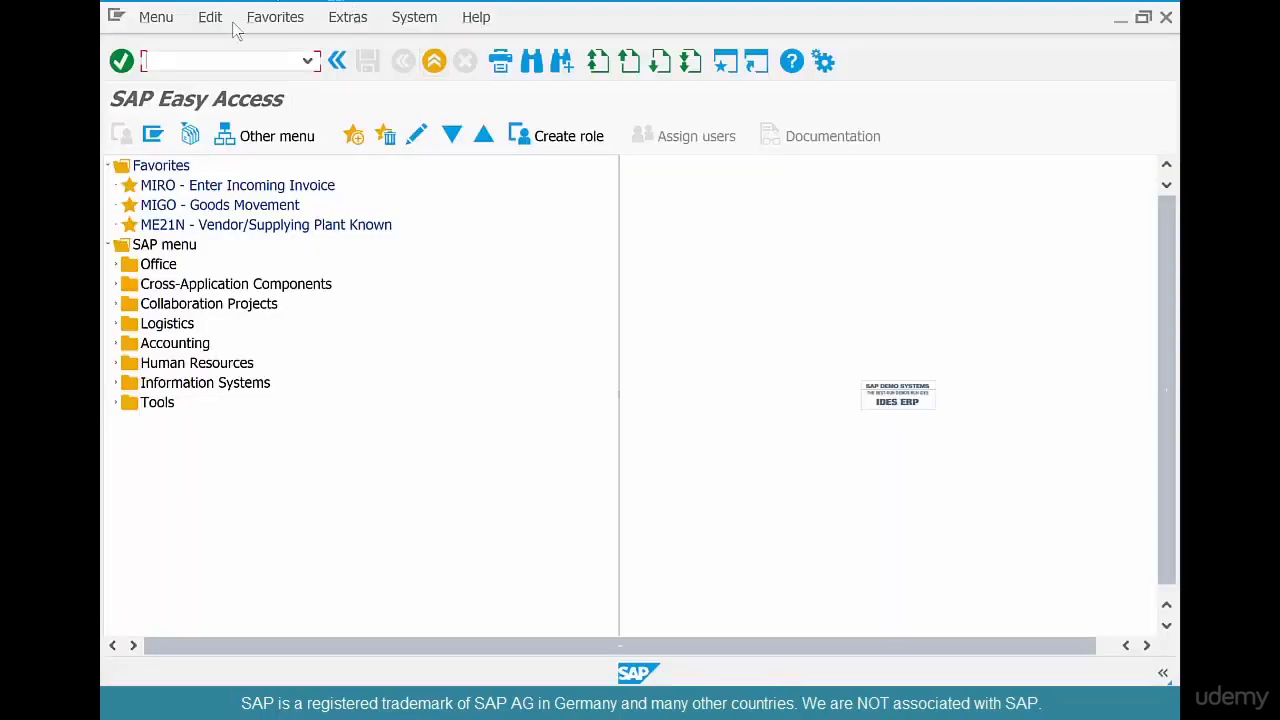
{"action": "double_click", "coordinate": [287, 229]}
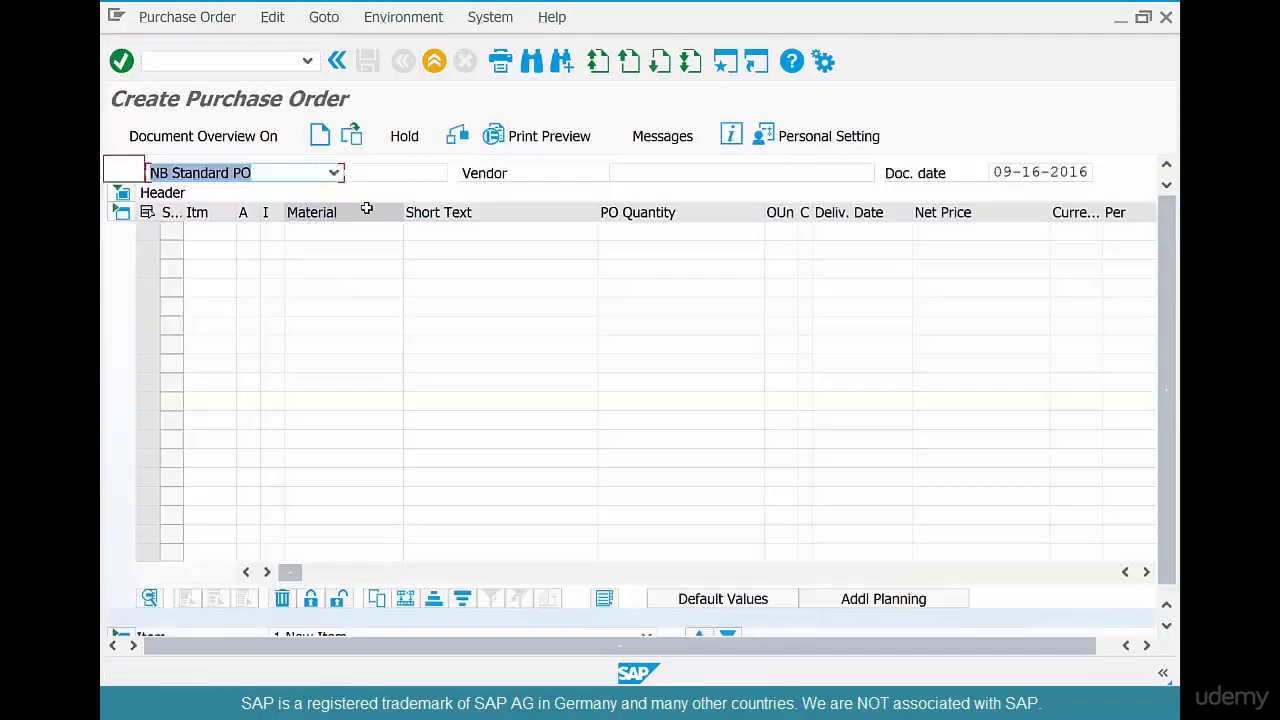
{"action": "left_click", "coordinate": [626, 174]}
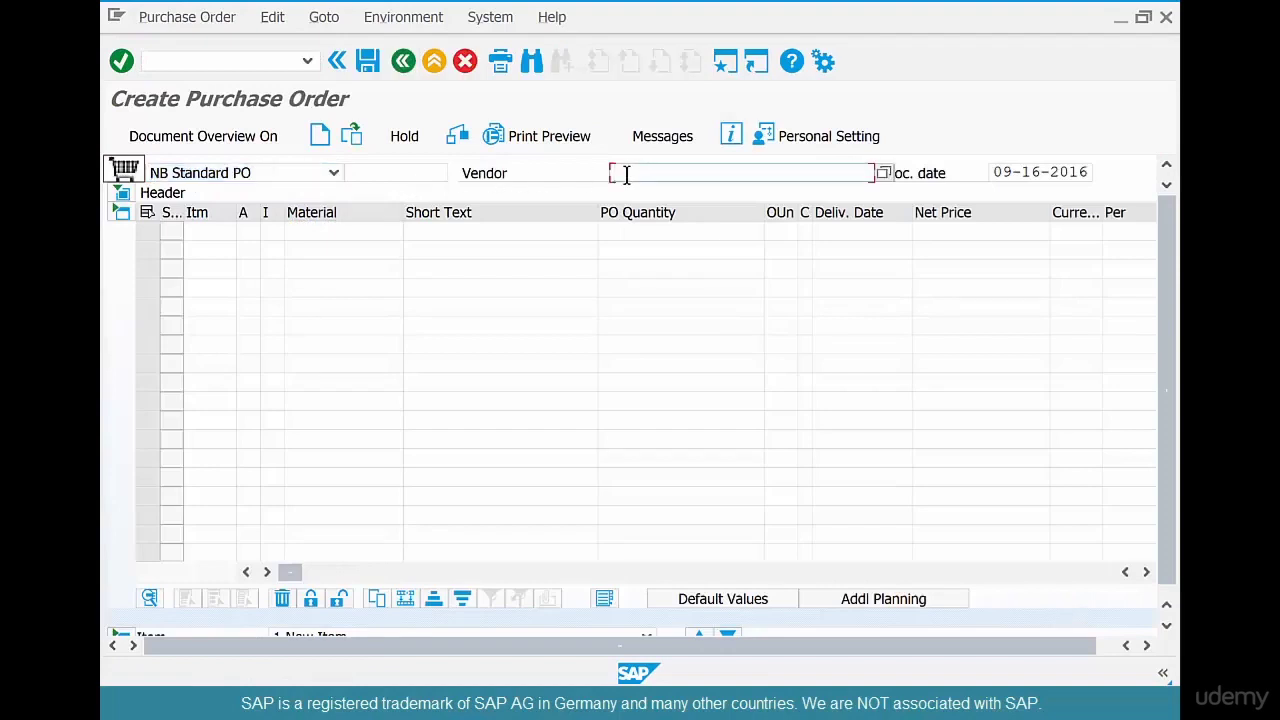
{"action": "type", "text": "4001"}
{"action": "key", "text": "Return"}
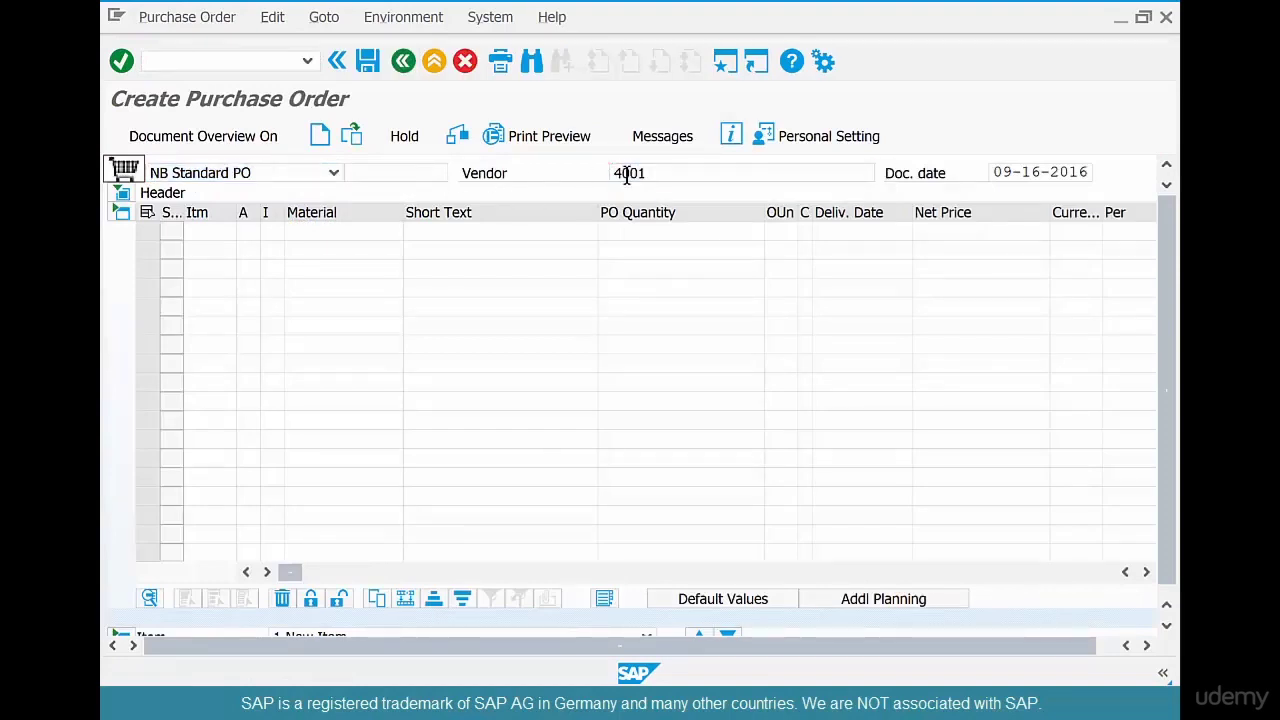
Add a purchase order item for material ny-times with a quantity of 100
{"action": "left_click", "coordinate": [336, 231]}
{"action": "type", "text": "n"}
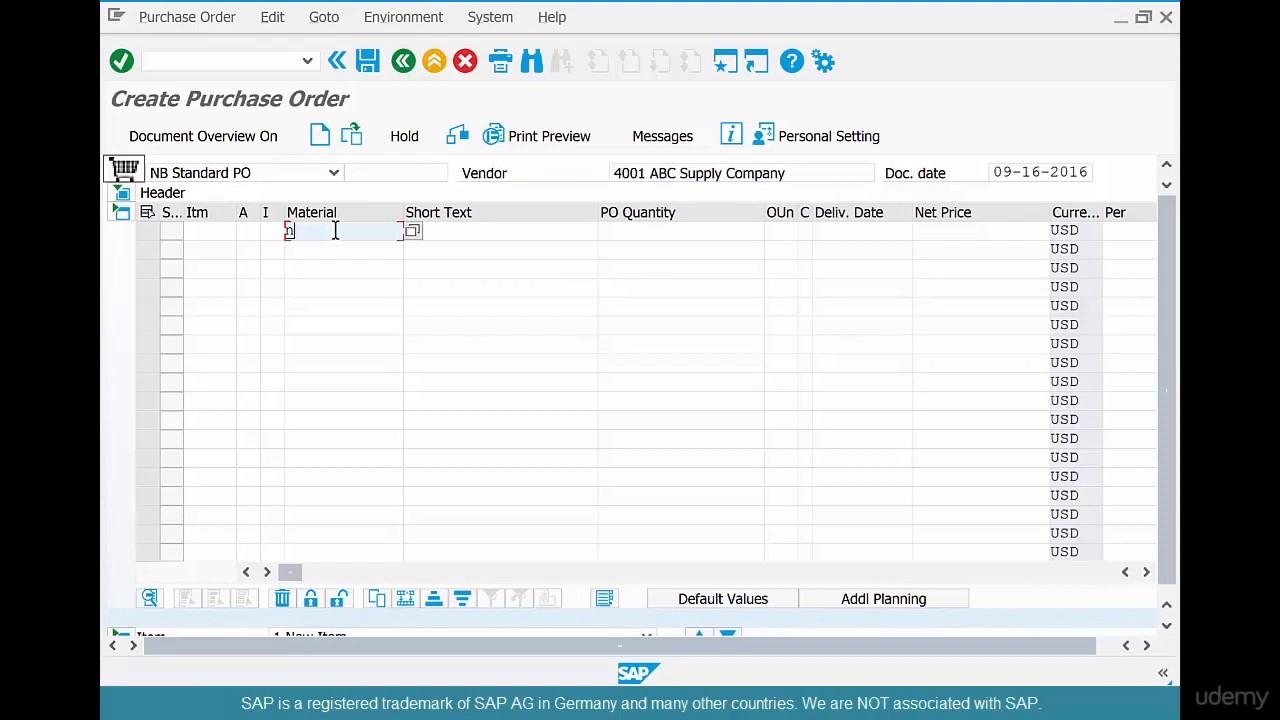
{"action": "type", "text": "y-times"}
{"action": "key", "text": "Tab"}
{"action": "key", "text": "Tab"}
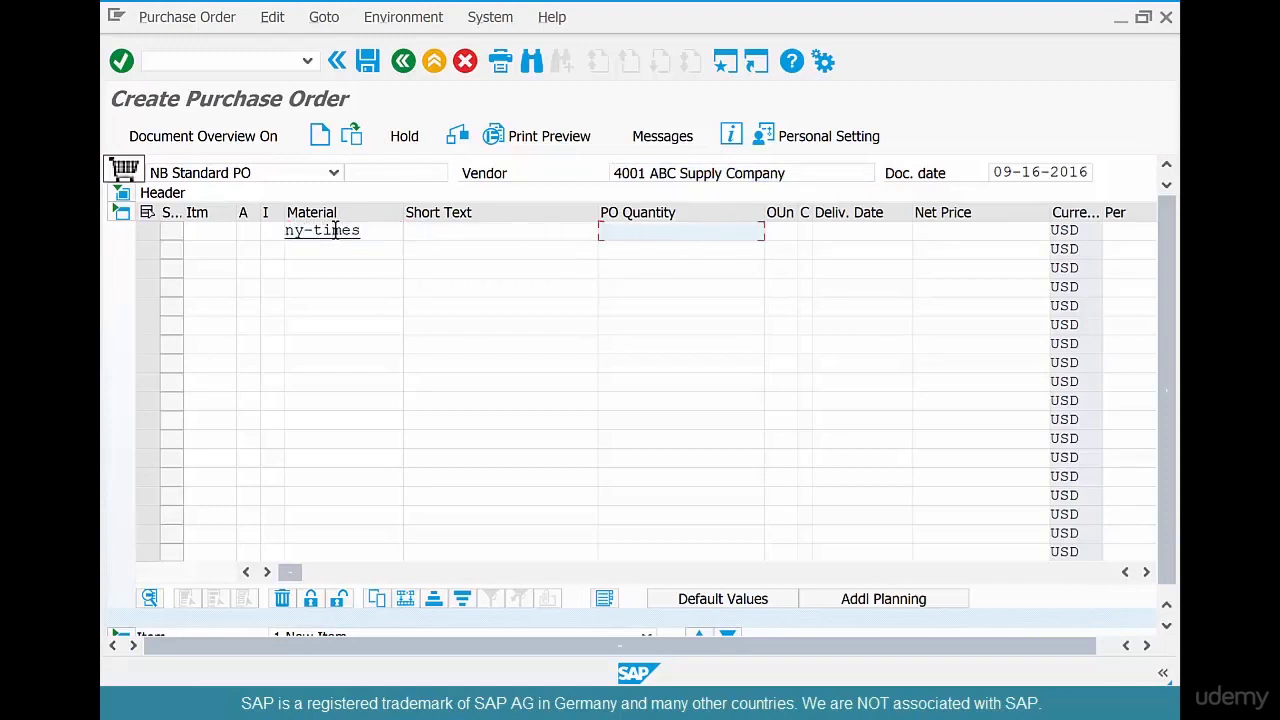
{"action": "type", "text": "100"}
{"action": "key", "text": "Return"}
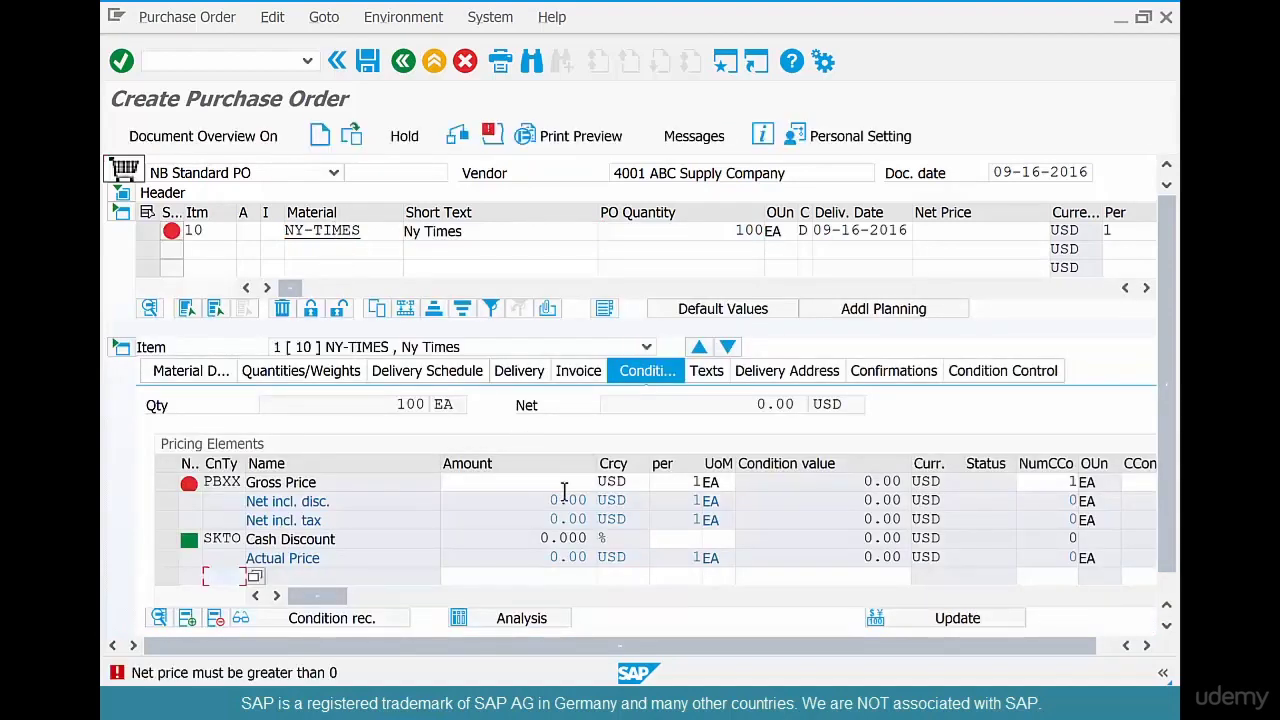
Set the item's PBXX gross price to 1 USD per EA and save the purchase order
{"action": "left_click", "coordinate": [568, 481]}
{"action": "type", "text": "1"}
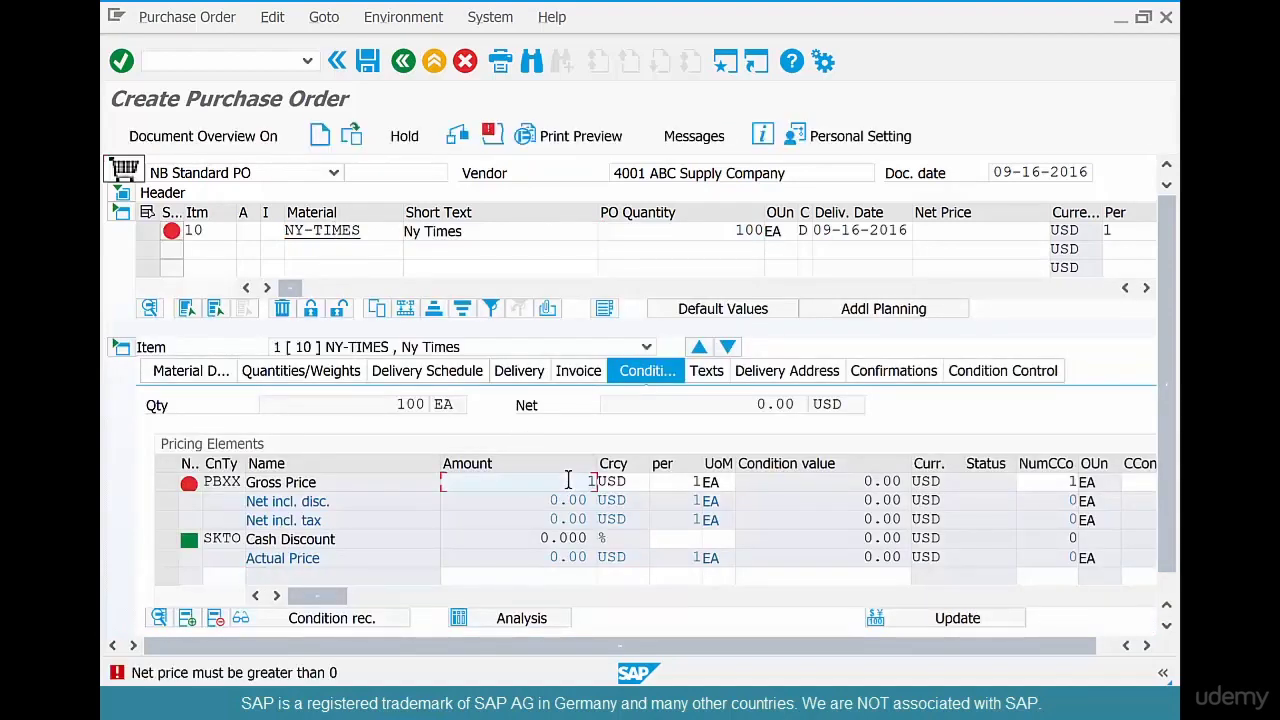
{"action": "key", "text": "Return"}
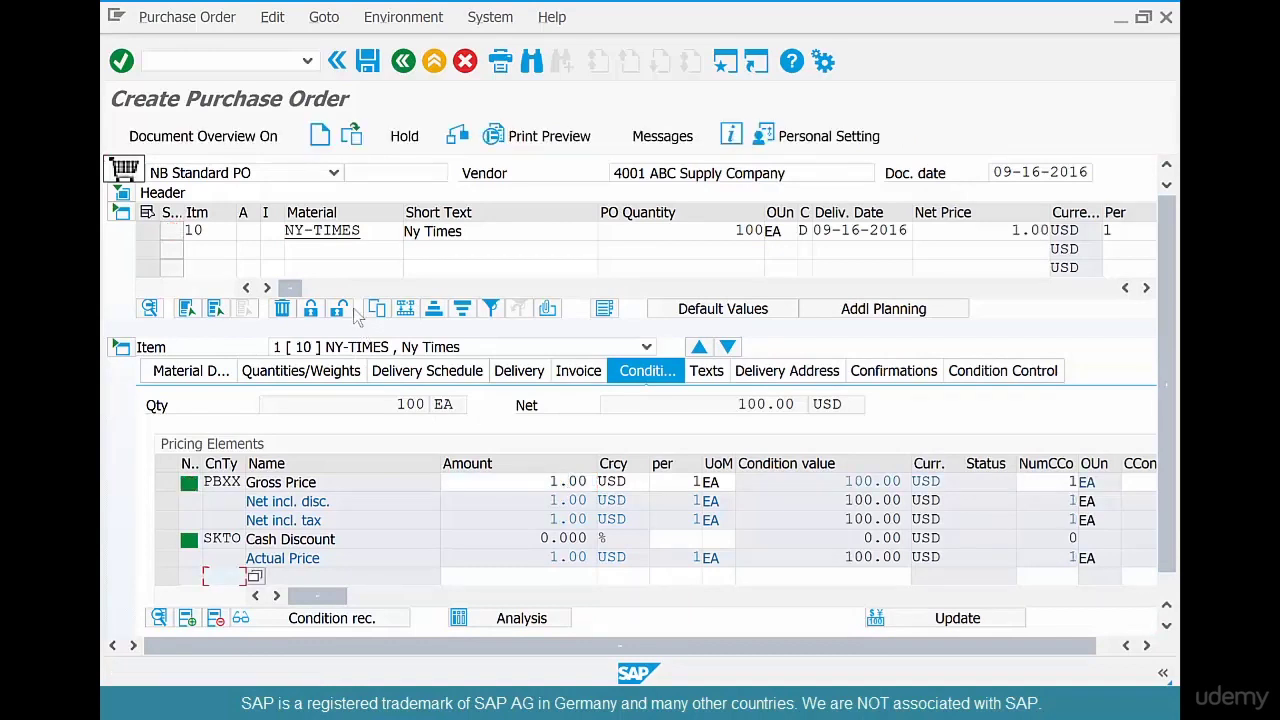
{"action": "left_click", "coordinate": [368, 61]}
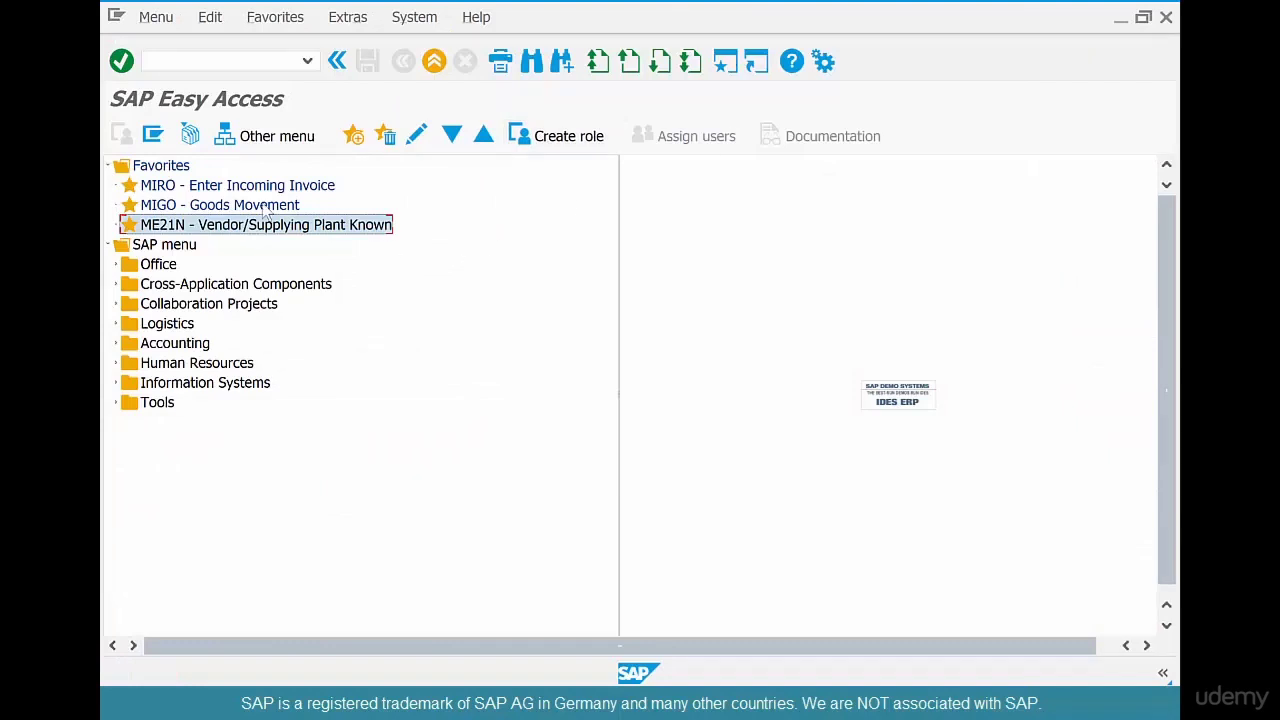
Open MIGO and load the newly created purchase order into a goods receipt
{"action": "double_click", "coordinate": [267, 206]}
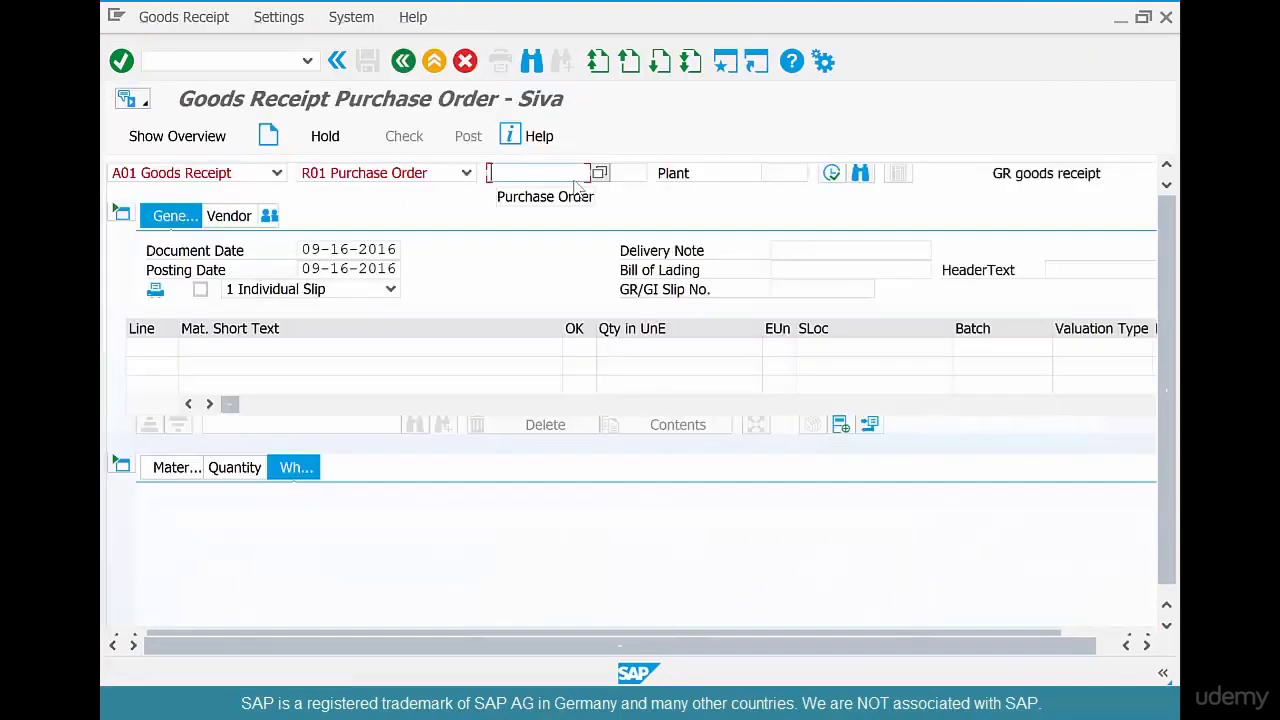
{"action": "key", "text": "ctrl+v"}
{"action": "key", "text": "Return"}
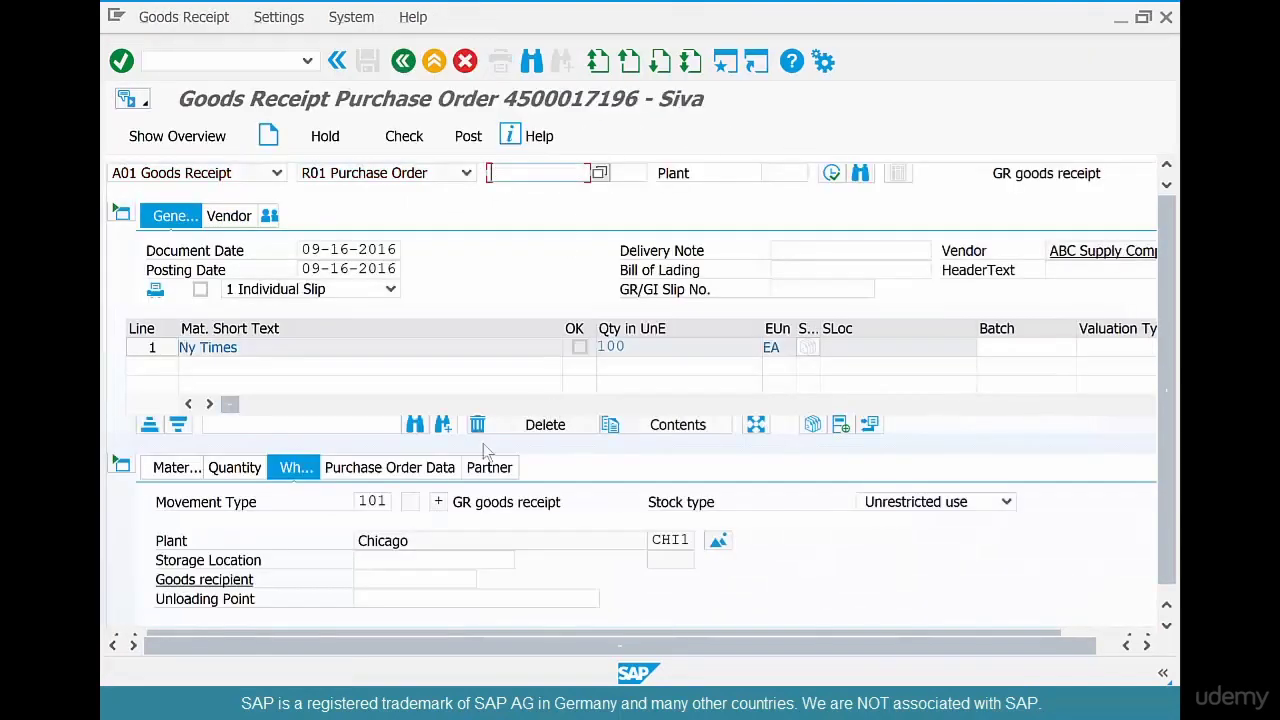
Mark the Ny Times item as OK, set its storage location to 0001 Warehouse 0001, and post the goods receipt
{"action": "left_click", "coordinate": [240, 467]}
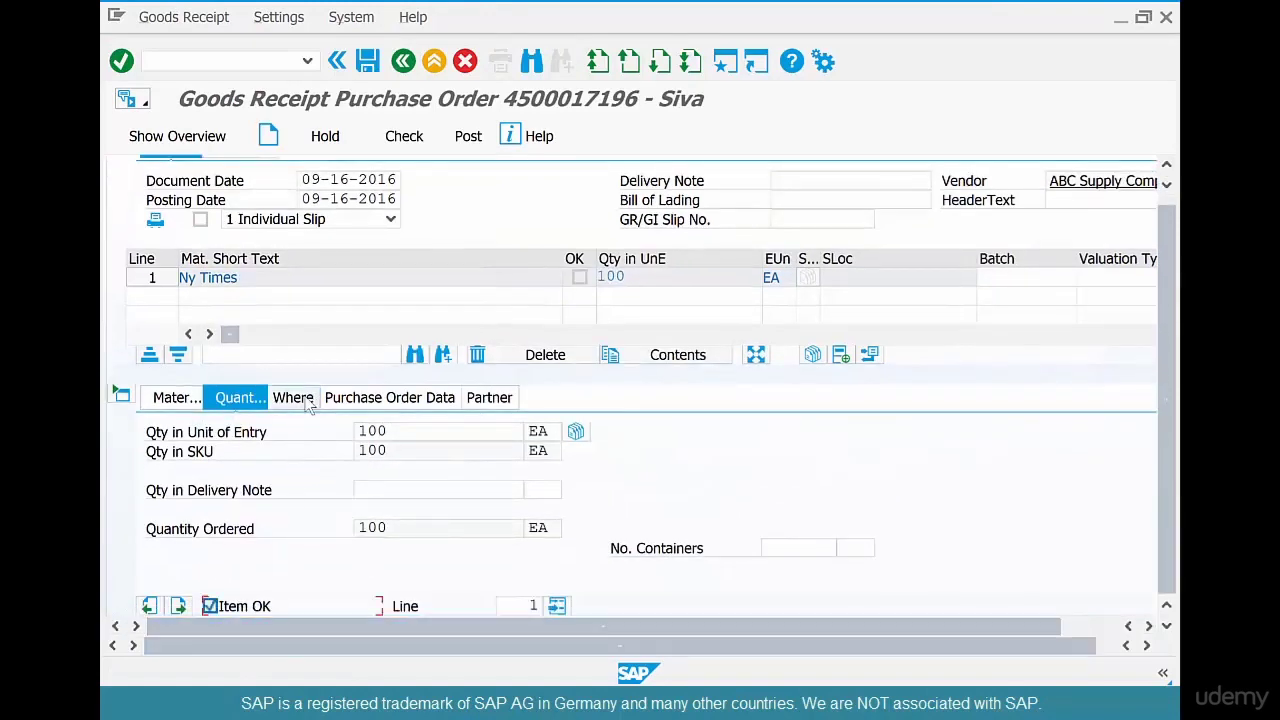
{"action": "left_click", "coordinate": [296, 397]}
{"action": "left_click", "coordinate": [388, 490]}
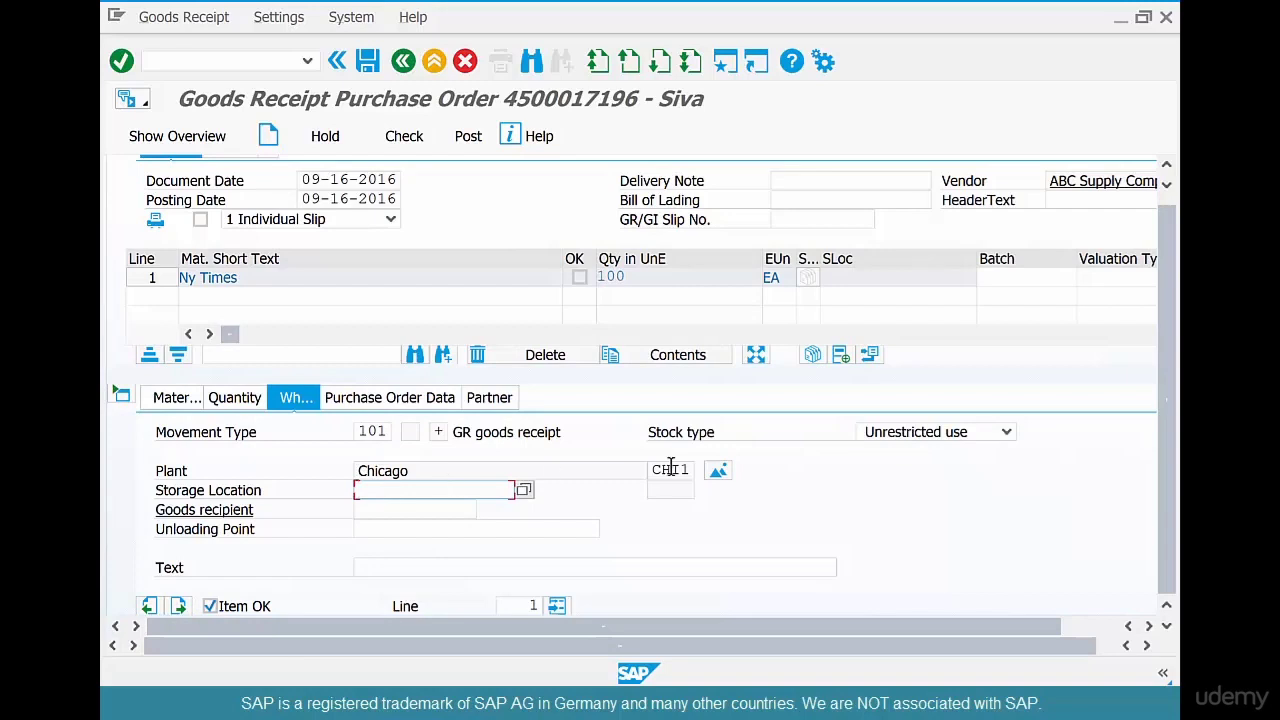
{"action": "left_click", "coordinate": [524, 490]}
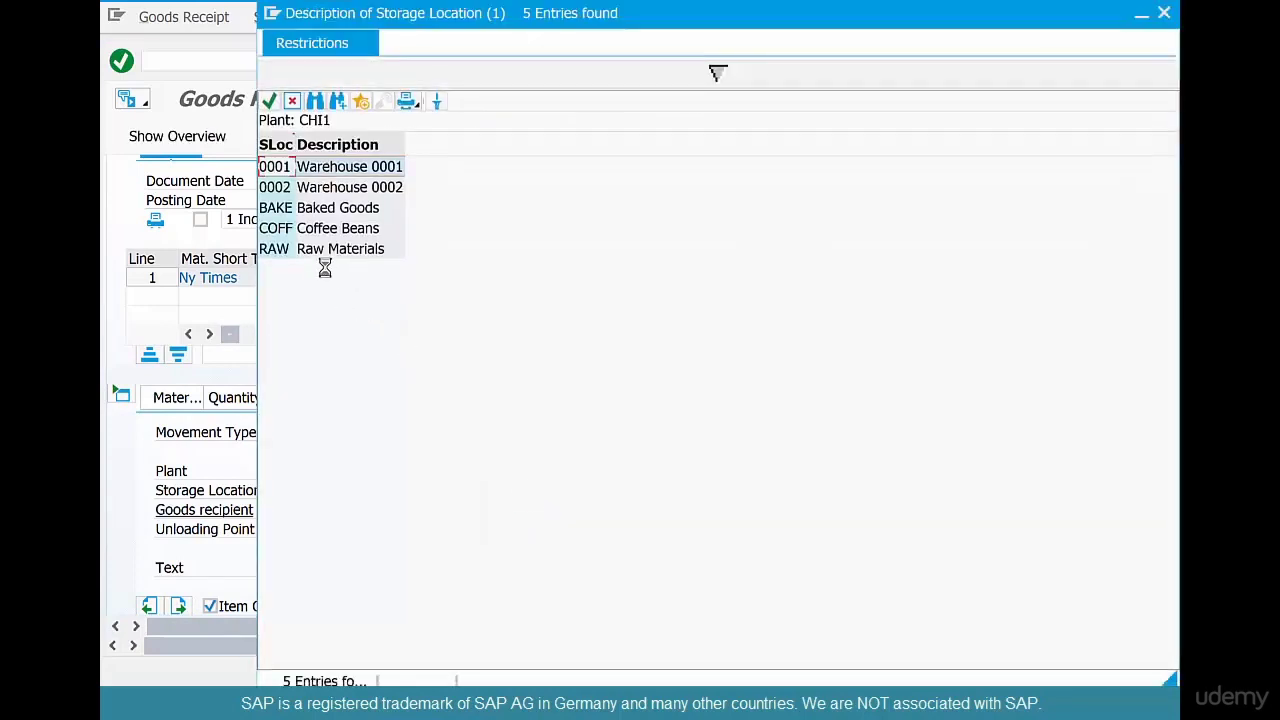
{"action": "double_click", "coordinate": [321, 174]}
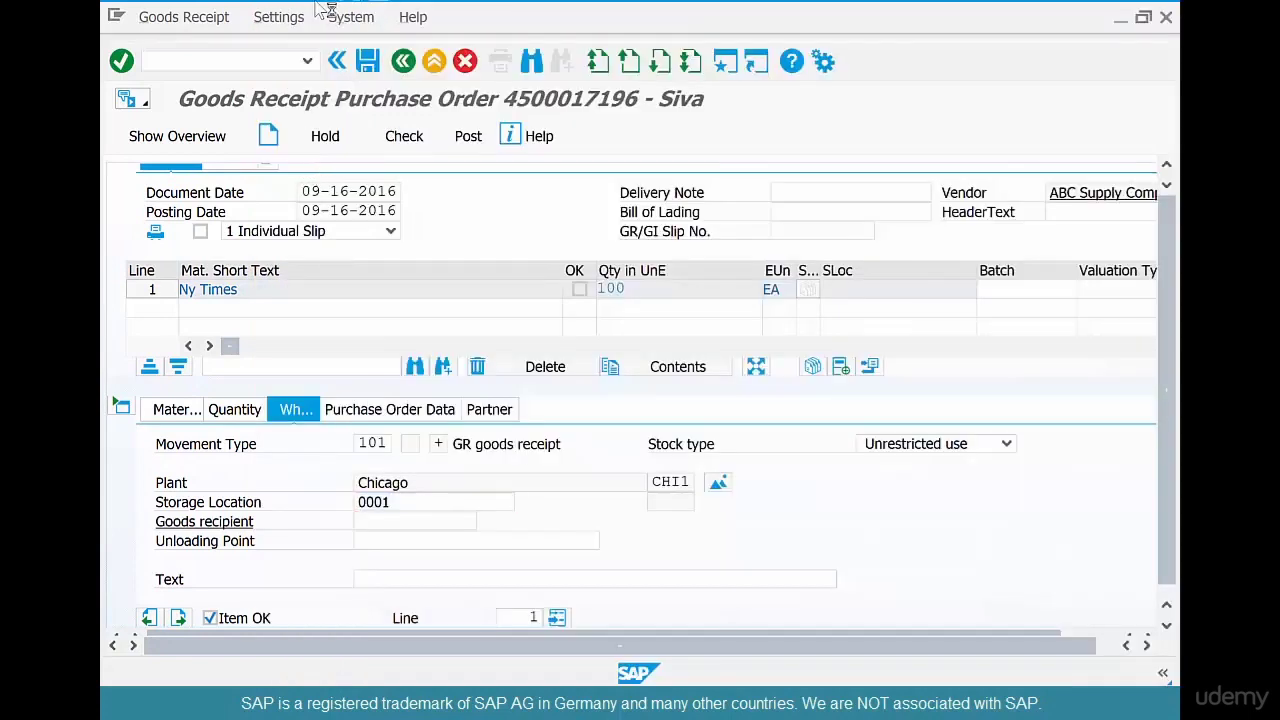
{"action": "left_click", "coordinate": [377, 64]}
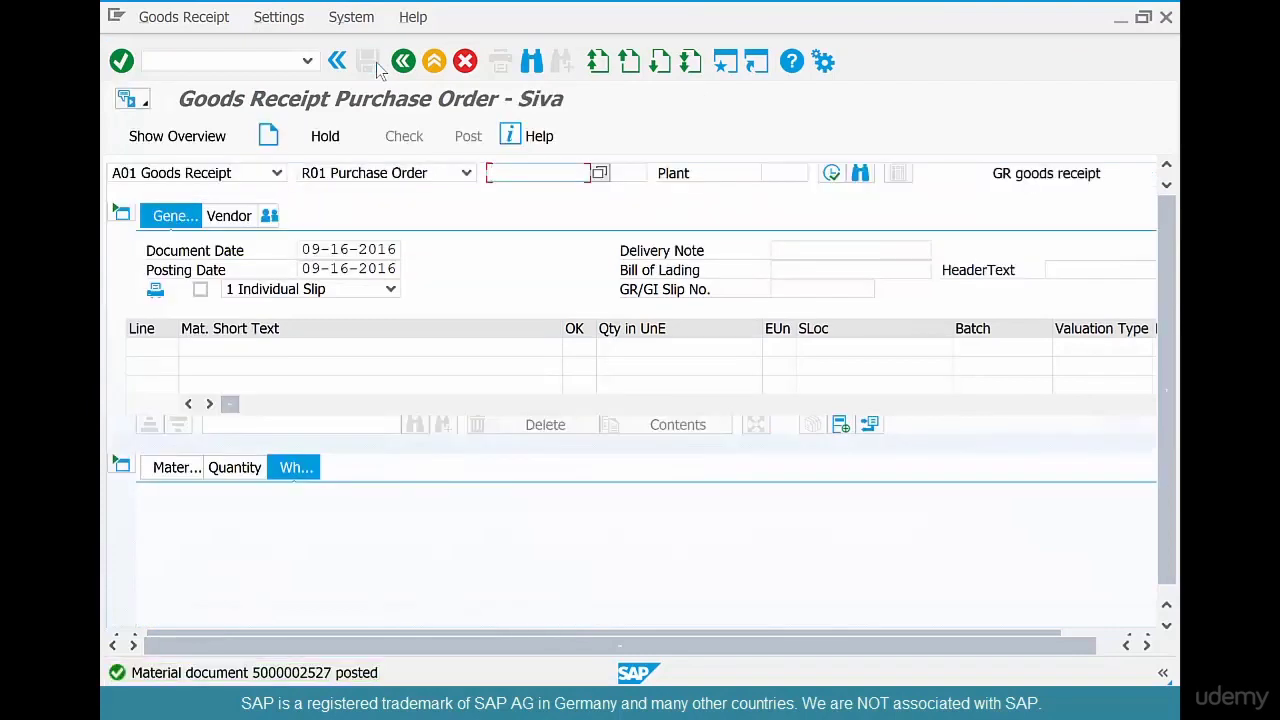
Open MIRO to enter an incoming invoice and set the document date to 09-16-2016
{"action": "left_click", "coordinate": [404, 62]}
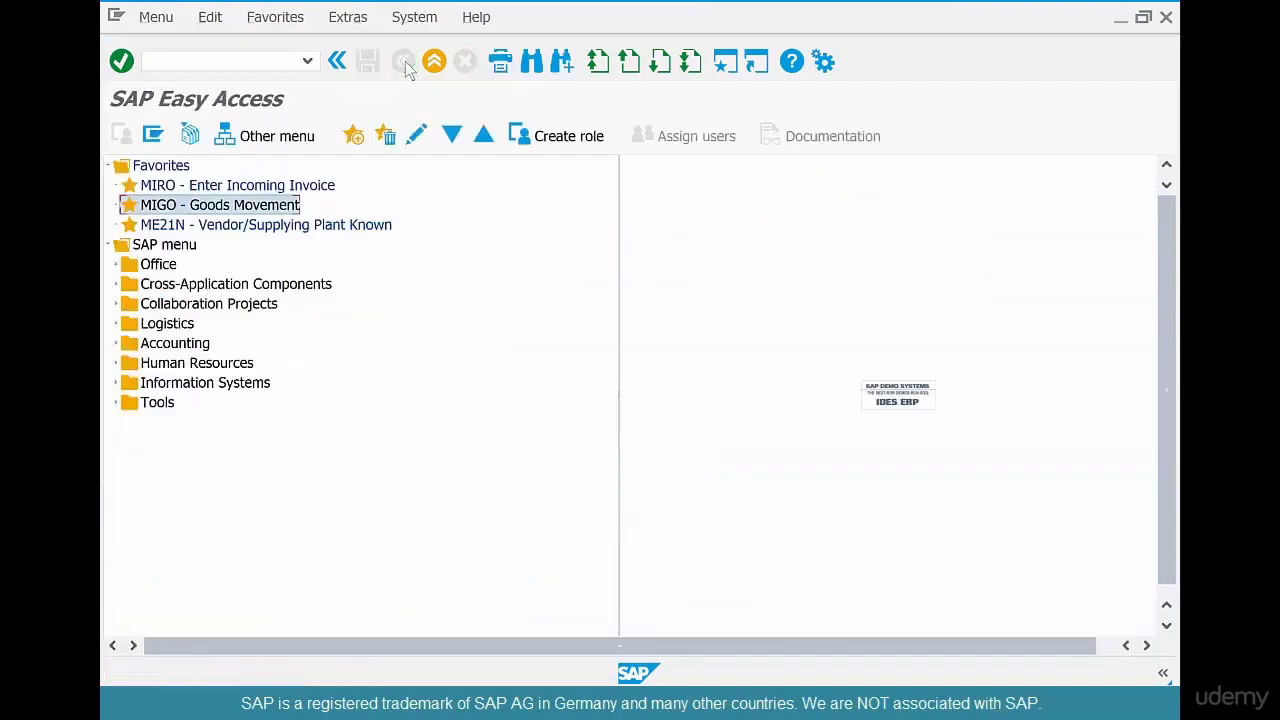
{"action": "left_click", "coordinate": [310, 187]}
{"action": "double_click", "coordinate": [310, 187]}
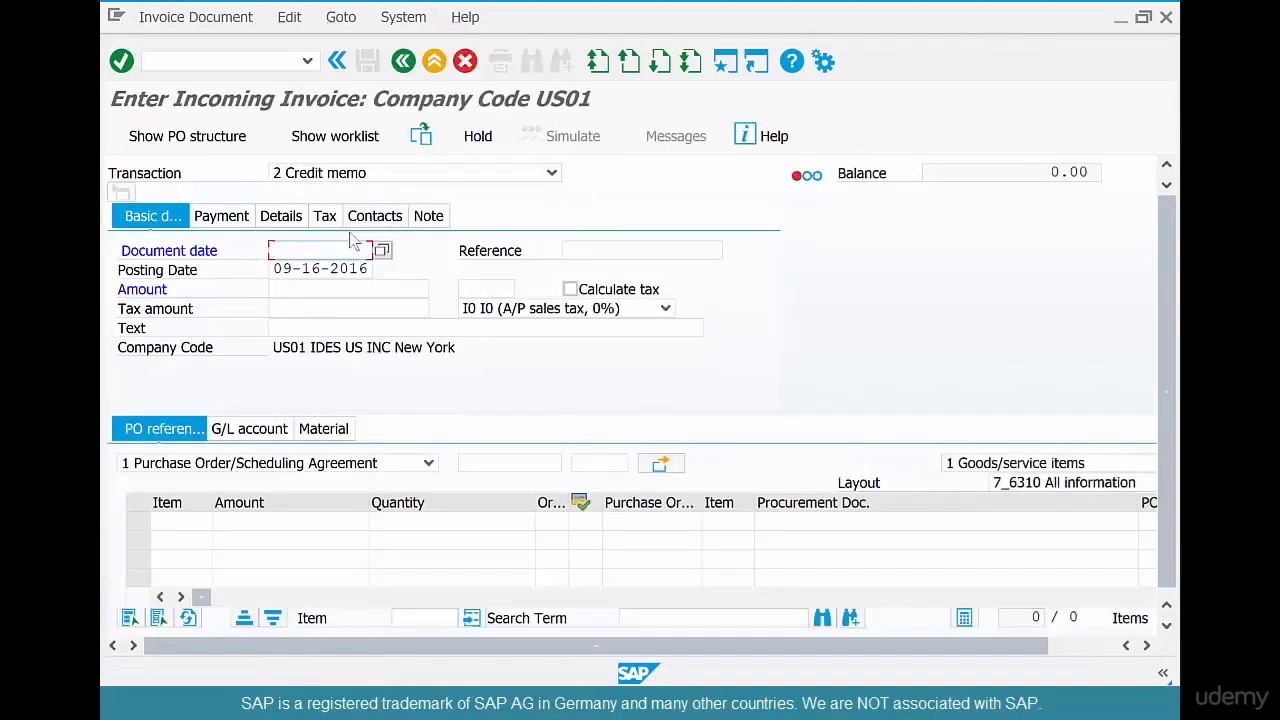
{"action": "type", "text": "0"}
{"action": "key", "text": "Down"}
{"action": "key", "text": "Return"}
{"action": "key", "text": "BackSpace"}
{"action": "type", "text": "6-2016"}
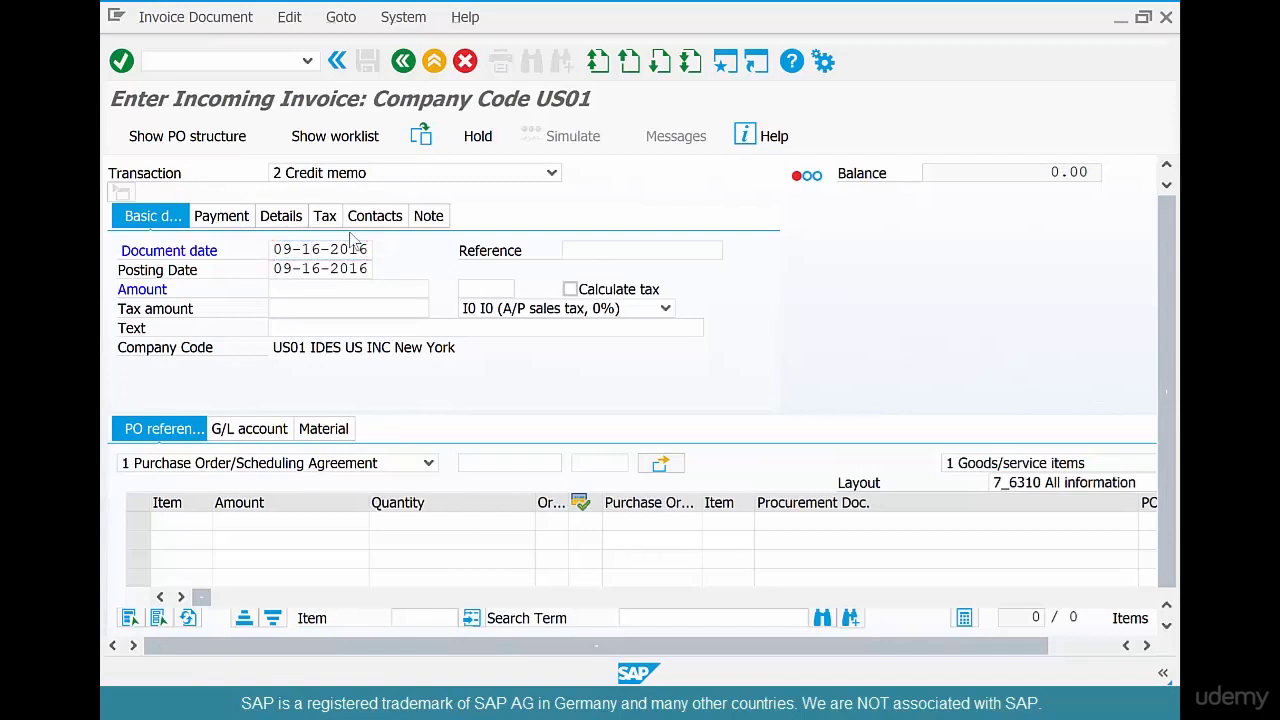
{"action": "key", "text": "Return"}
Load the received NY-TIMES purchase order into the incoming document as its reference
{"action": "left_click", "coordinate": [528, 462]}
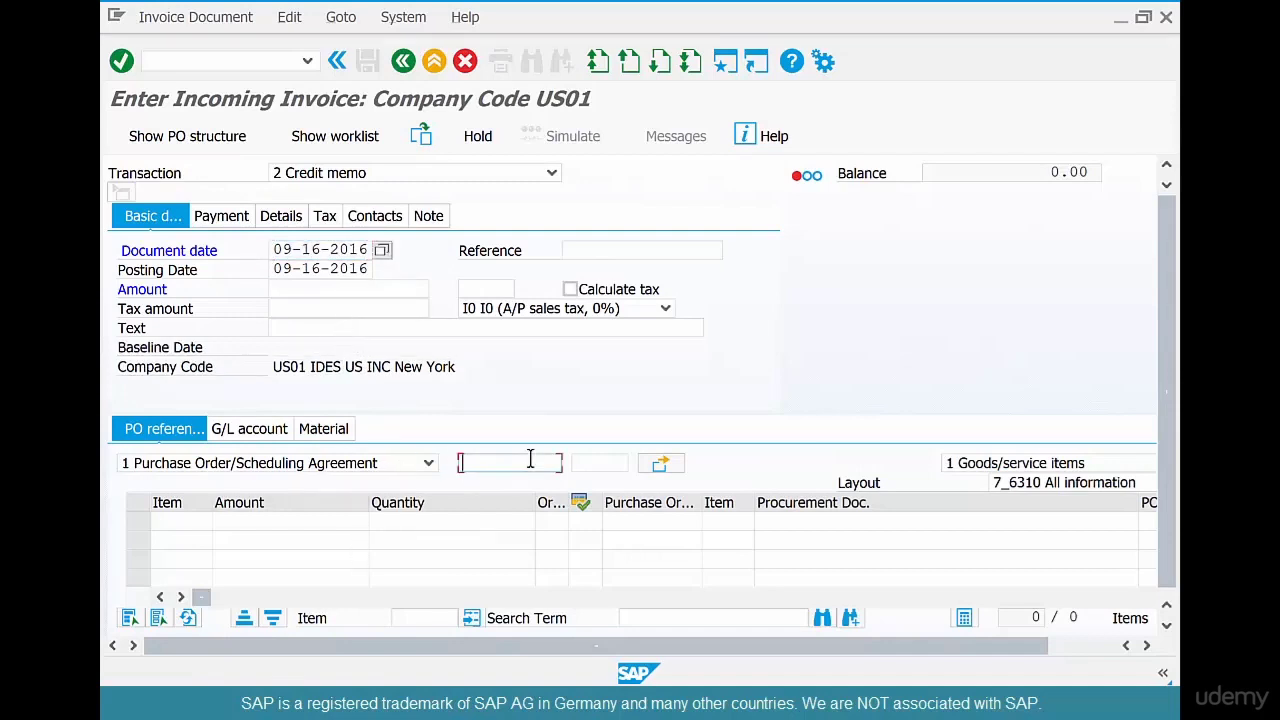
{"action": "type", "text": "4500017196"}
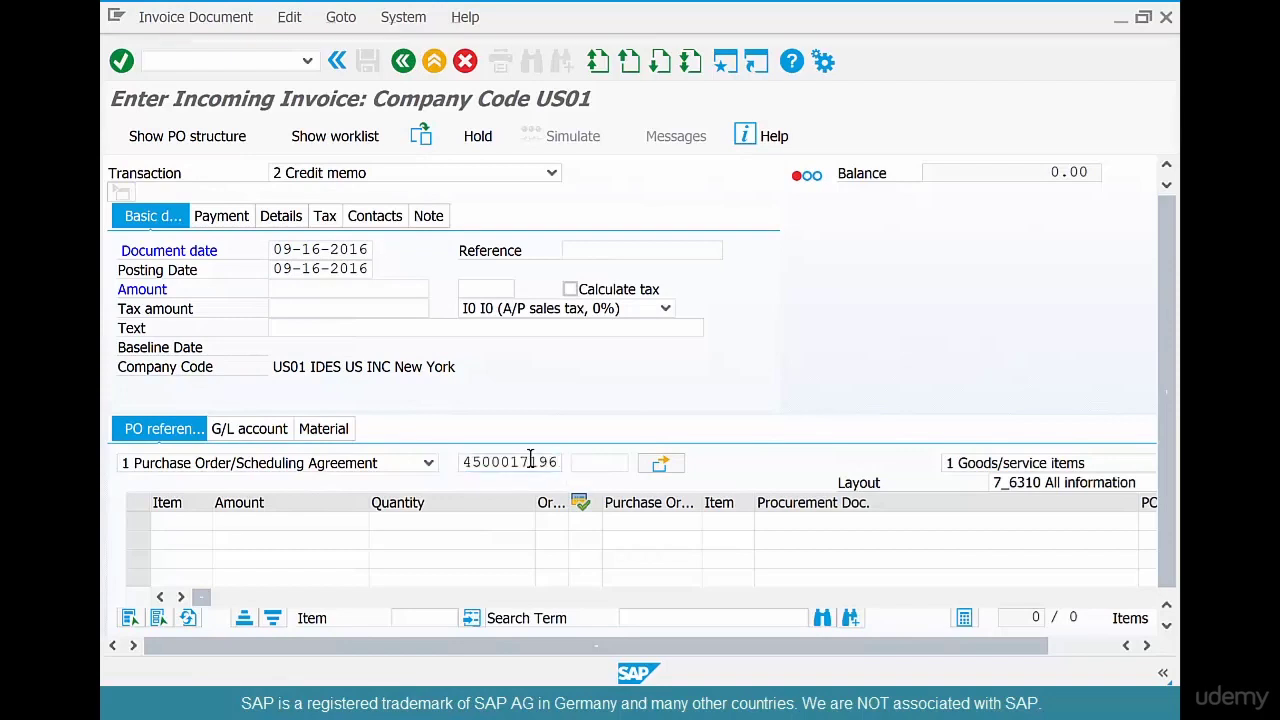
{"action": "key", "text": "Return"}
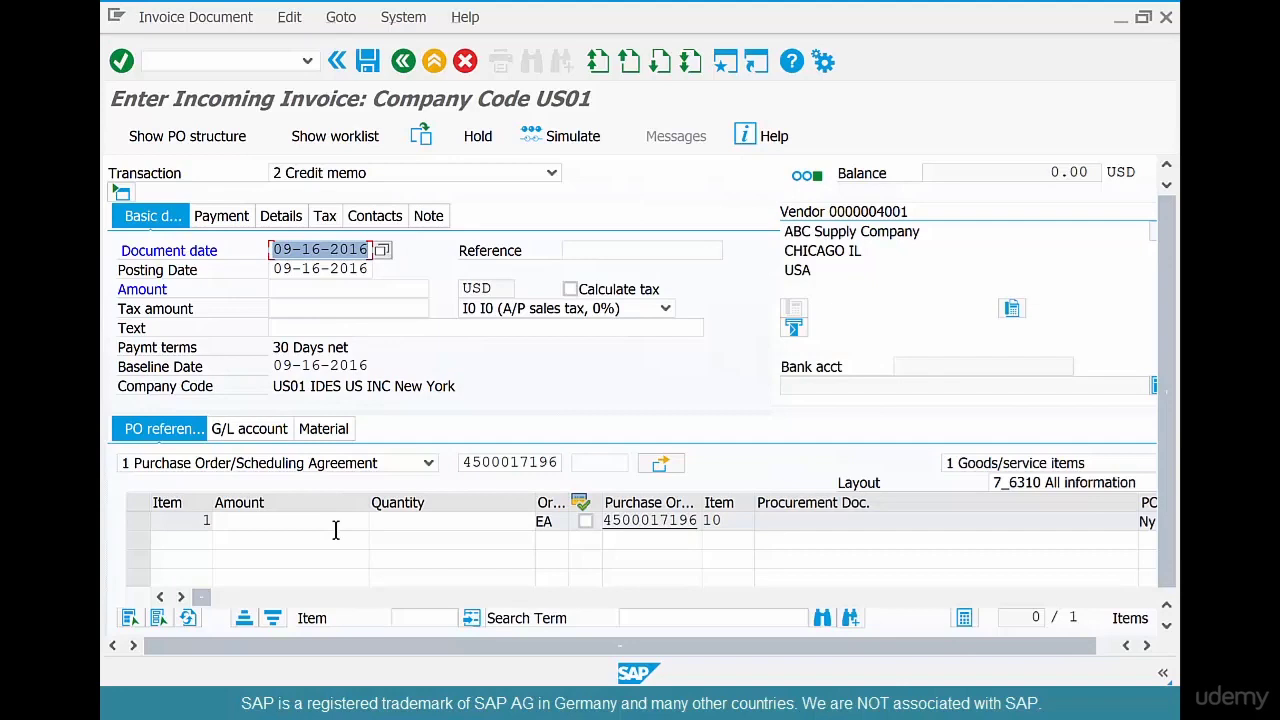
Set the transaction type to Invoice and enter an invoice amount of 100 USD
{"action": "left_click", "coordinate": [338, 288]}
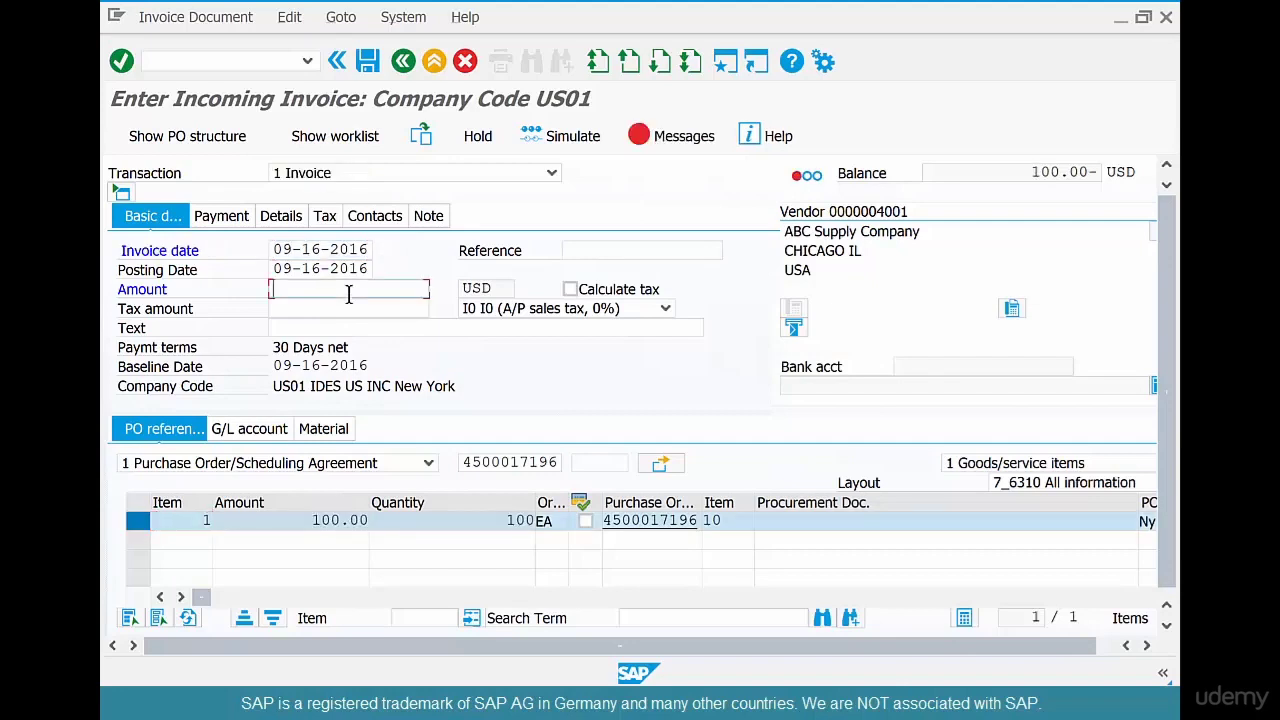
{"action": "type", "text": "100"}
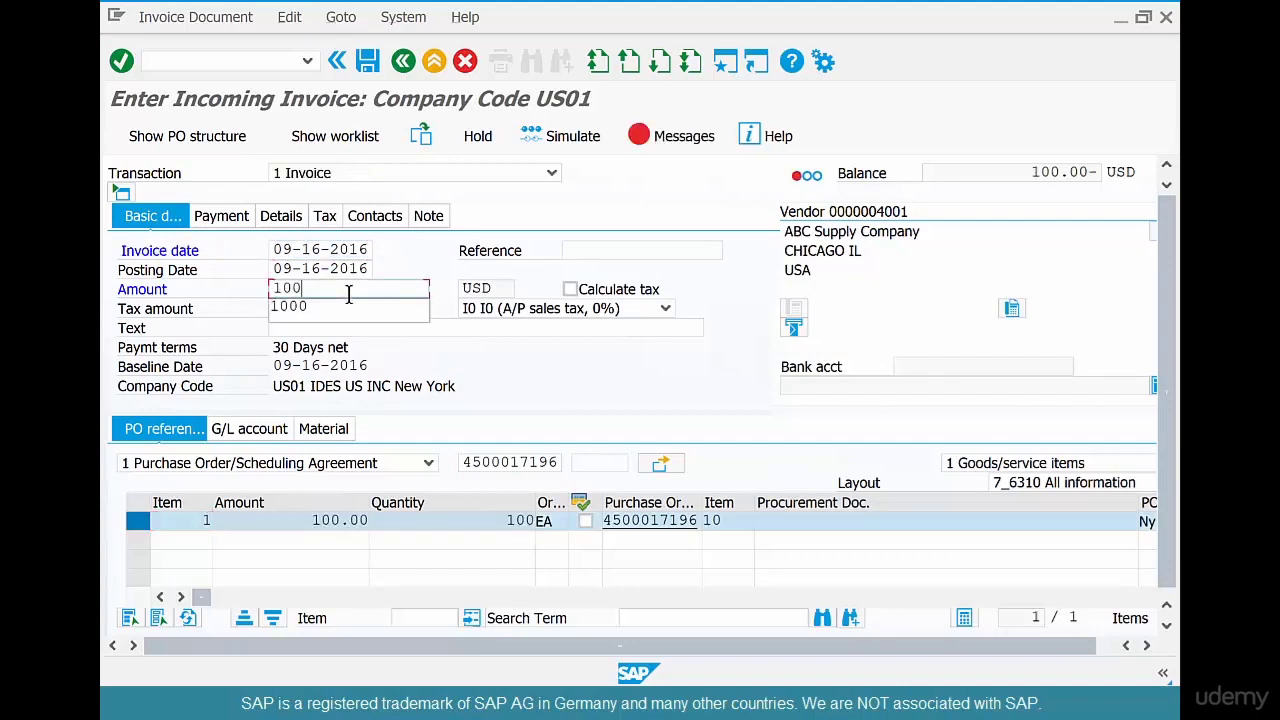
{"action": "key", "text": "Return"}
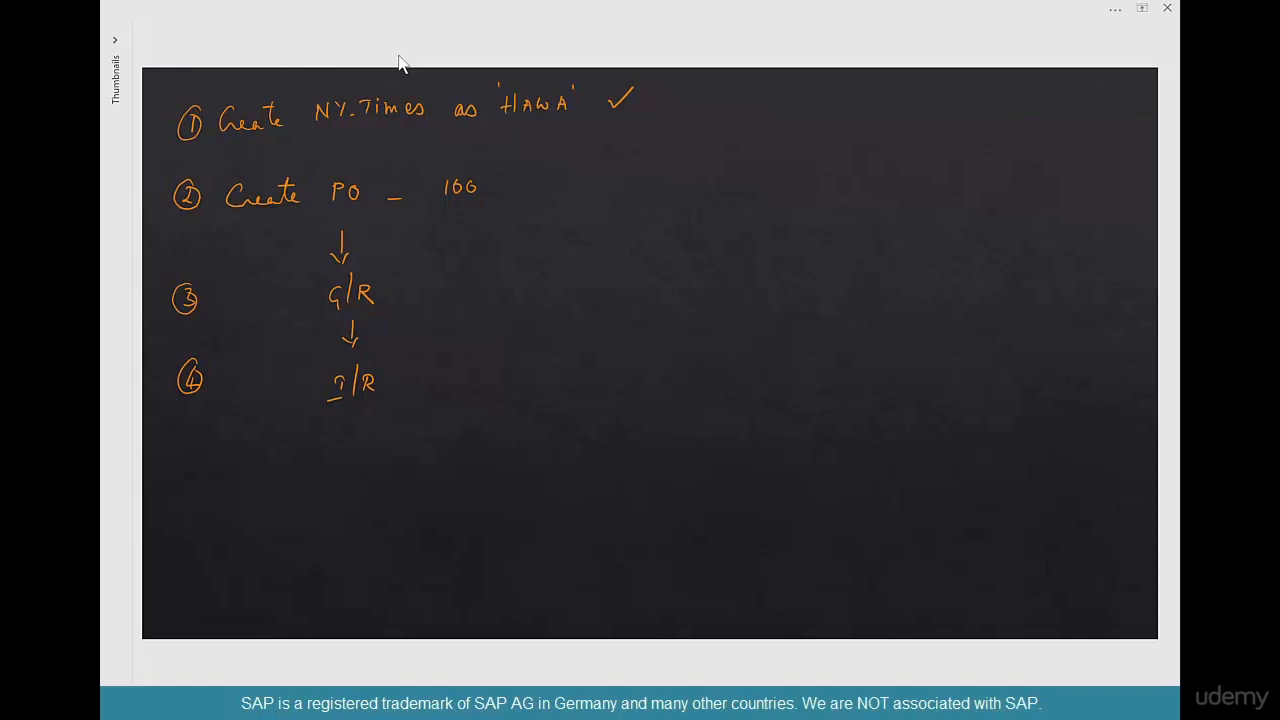
Switch to the whiteboard, write 115 under a line below the process list, and draw a vertical divider beside the notes
{"action": "mouse_move", "coordinate": [394, 438]}
{"action": "left_mouse_down"}
{"action": "mouse_move", "coordinate": [505, 438]}
{"action": "mouse_move", "coordinate": [446, 476]}
{"action": "mouse_move", "coordinate": [478, 457]}
{"action": "left_mouse_up"}
{"action": "left_click_drag", "start_coordinate": [686, 80], "coordinate": [708, 563]}
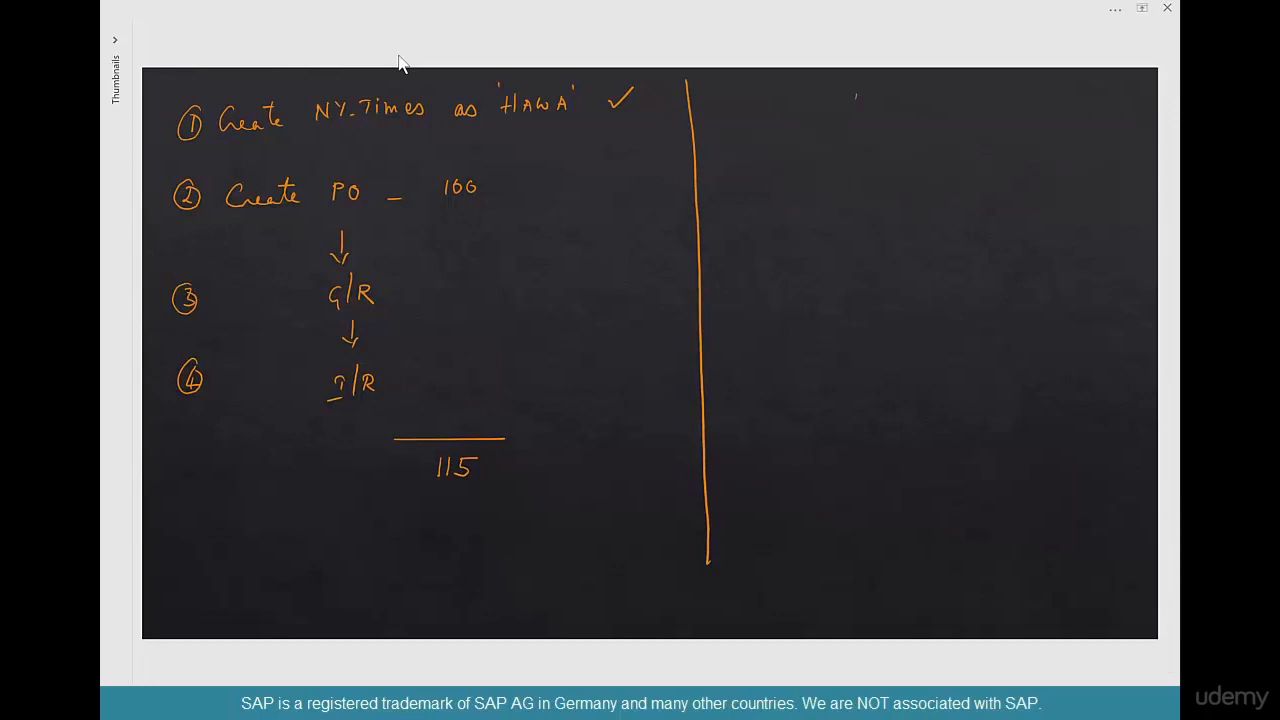
Write the underlined heading "Return P.O." to the right of the divider and start a note beneath it
{"action": "mouse_move", "coordinate": [856, 93]}
{"action": "left_mouse_down"}
{"action": "mouse_move", "coordinate": [850, 122]}
{"action": "mouse_move", "coordinate": [878, 118]}
{"action": "left_mouse_up"}
{"action": "mouse_move", "coordinate": [890, 100]}
{"action": "left_mouse_down"}
{"action": "mouse_move", "coordinate": [889, 112]}
{"action": "mouse_move", "coordinate": [964, 118]}
{"action": "left_mouse_up"}
{"action": "mouse_move", "coordinate": [964, 88]}
{"action": "left_mouse_down"}
{"action": "mouse_move", "coordinate": [966, 102]}
{"action": "mouse_move", "coordinate": [988, 92]}
{"action": "left_mouse_up"}
{"action": "left_click_drag", "start_coordinate": [820, 134], "coordinate": [1030, 124]}
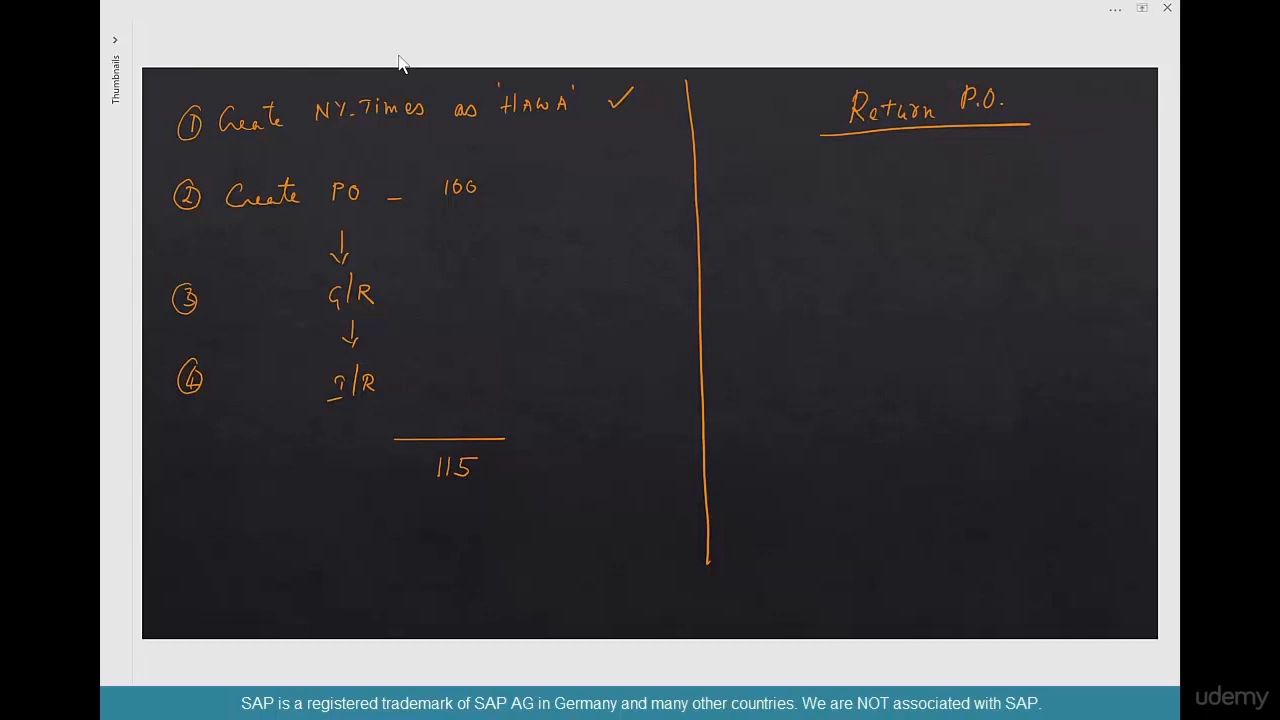
{"action": "mouse_move", "coordinate": [790, 172]}
{"action": "left_mouse_down"}
{"action": "mouse_move", "coordinate": [788, 189]}
{"action": "mouse_move", "coordinate": [864, 184]}
{"action": "mouse_move", "coordinate": [872, 170]}
{"action": "mouse_move", "coordinate": [884, 182]}
{"action": "left_mouse_up"}
{"action": "left_click", "coordinate": [902, 177]}
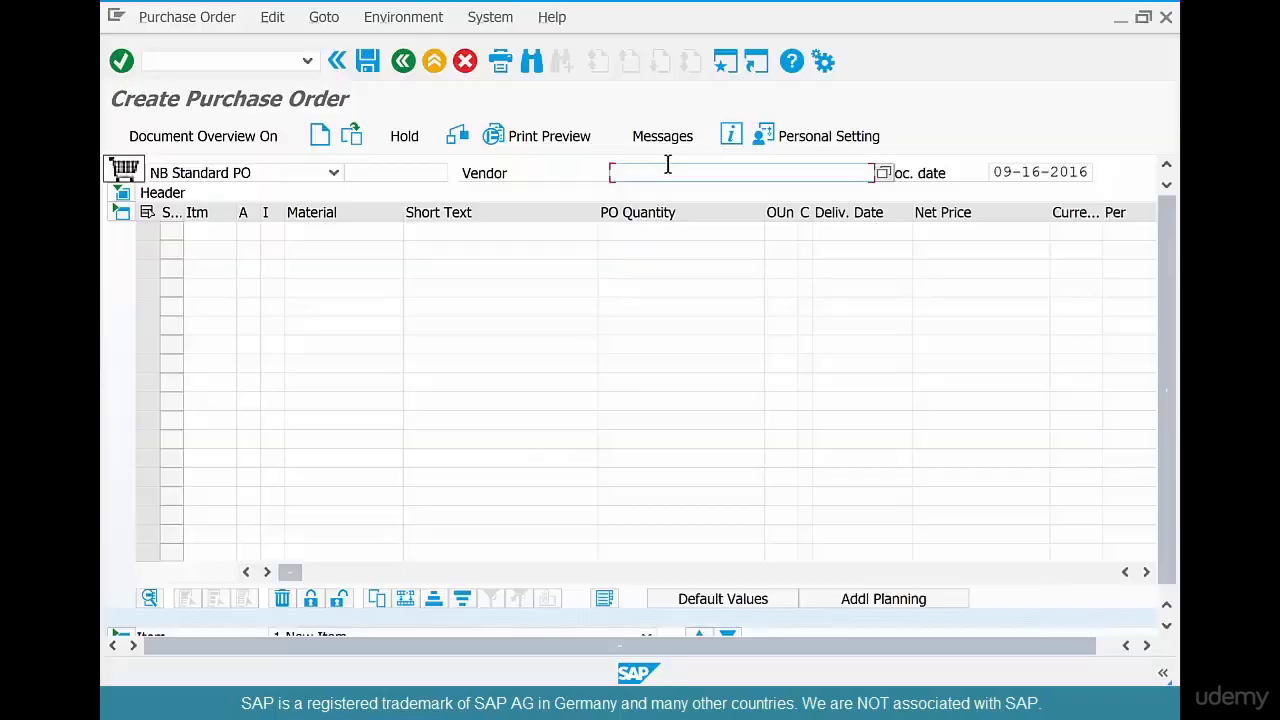
Switch back to SAP and create a standard purchase order for vendor 4001 with material ny-times and a quantity of 100
{"action": "type", "text": "4001"}
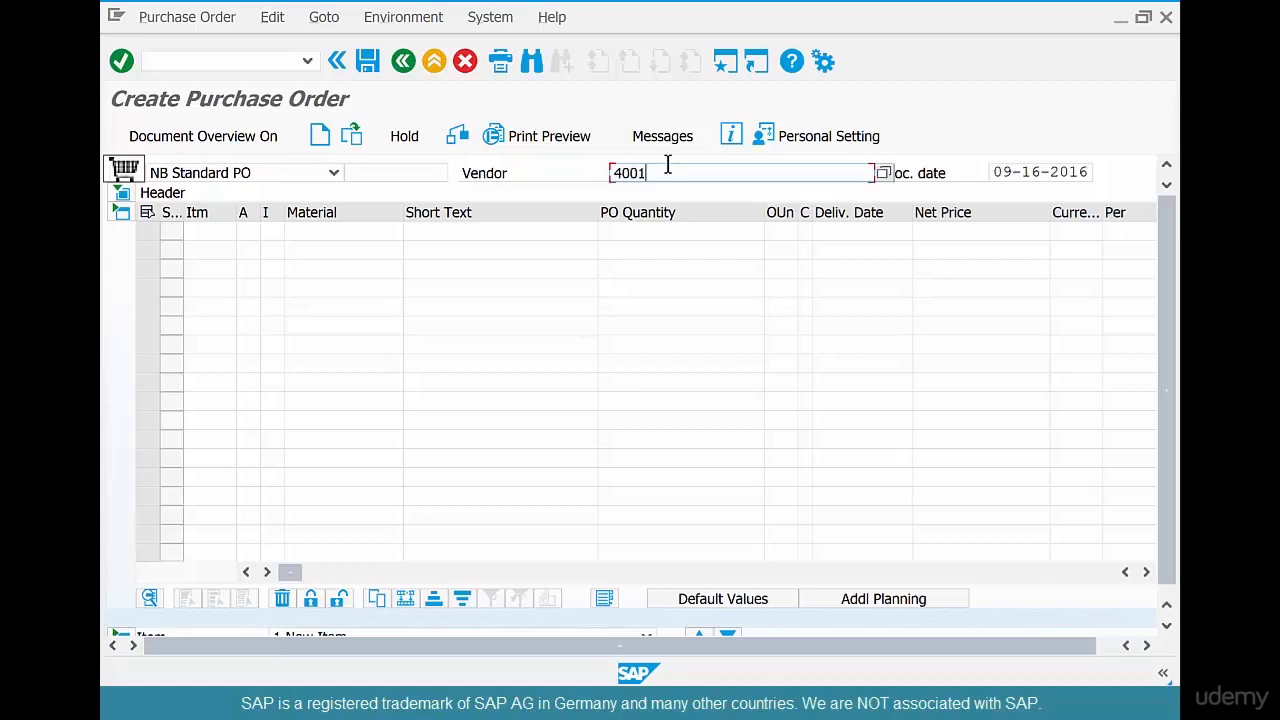
{"action": "key", "text": "Return"}
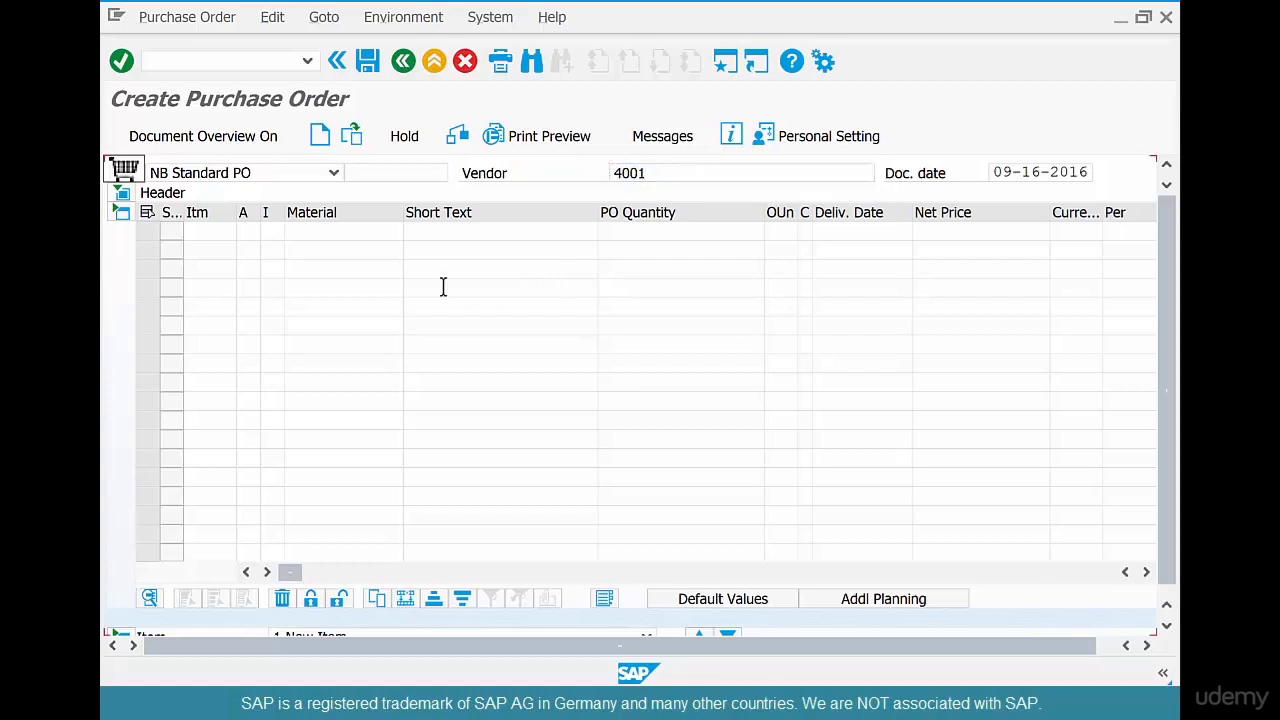
{"action": "left_click", "coordinate": [337, 229]}
{"action": "key", "text": "Down"}
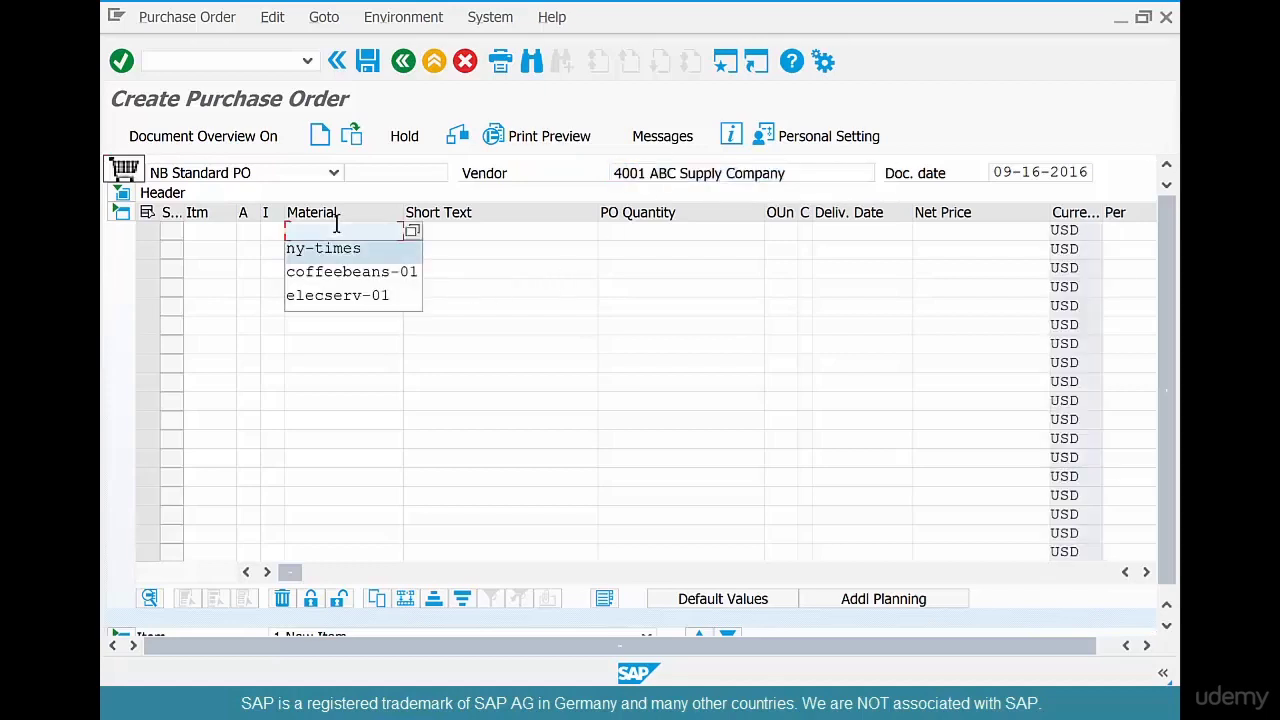
{"action": "key", "text": "Return"}
{"action": "key", "text": "Tab"}
{"action": "key", "text": "Tab"}
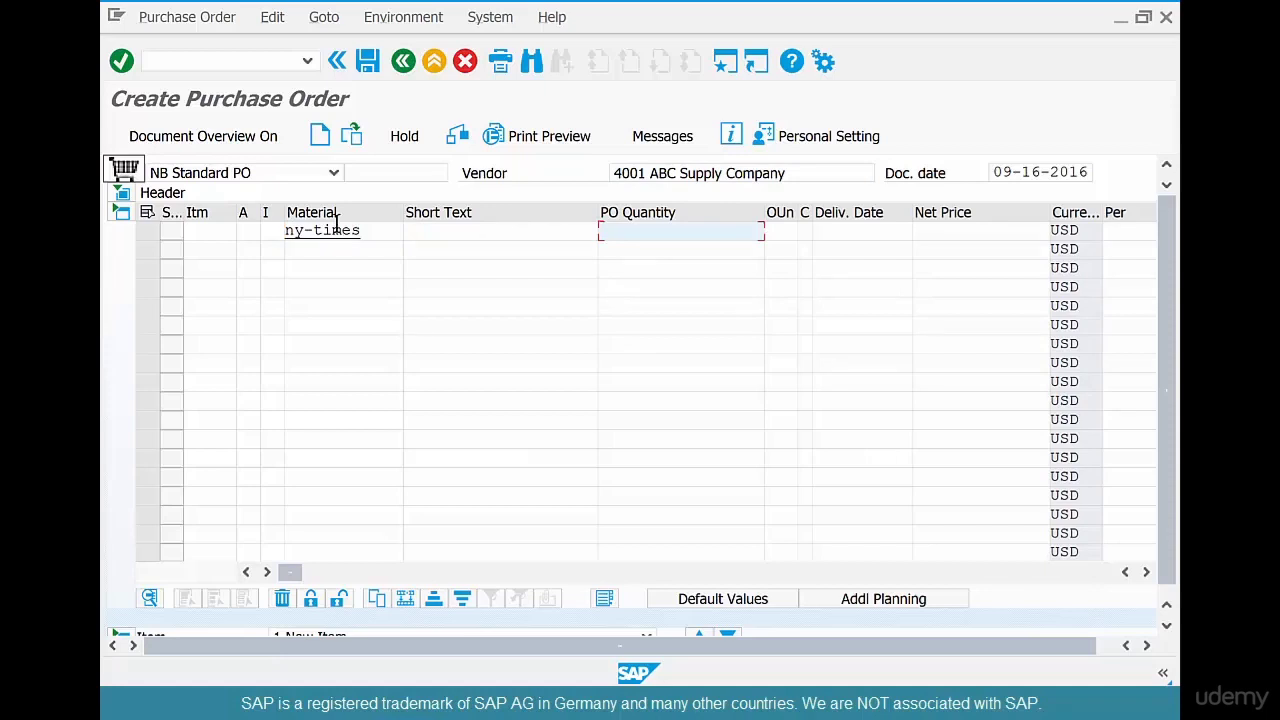
{"action": "type", "text": "100"}
{"action": "key", "text": "Return"}
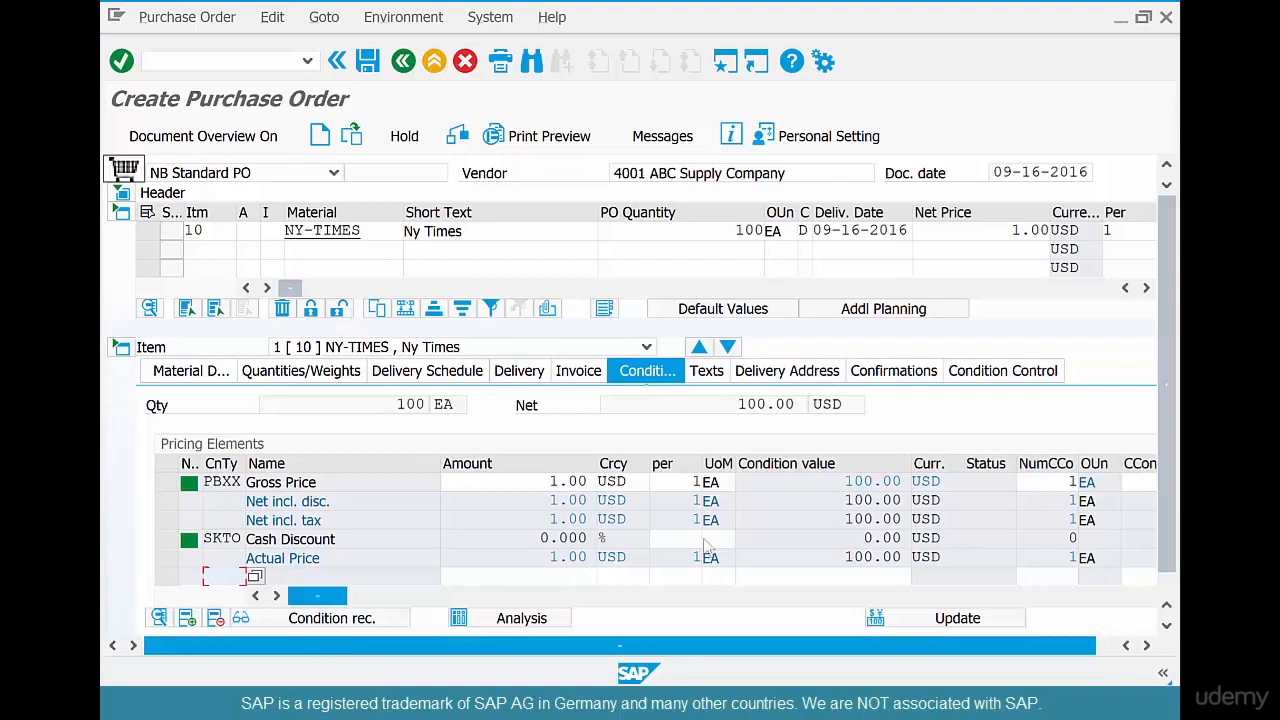
Flag the NY-TIMES item as a Returns Item and save the purchase order
{"action": "left_click", "coordinate": [1147, 287]}
{"action": "left_click", "coordinate": [1147, 287]}
{"action": "left_click", "coordinate": [1147, 287]}
{"action": "left_click", "coordinate": [1147, 287]}
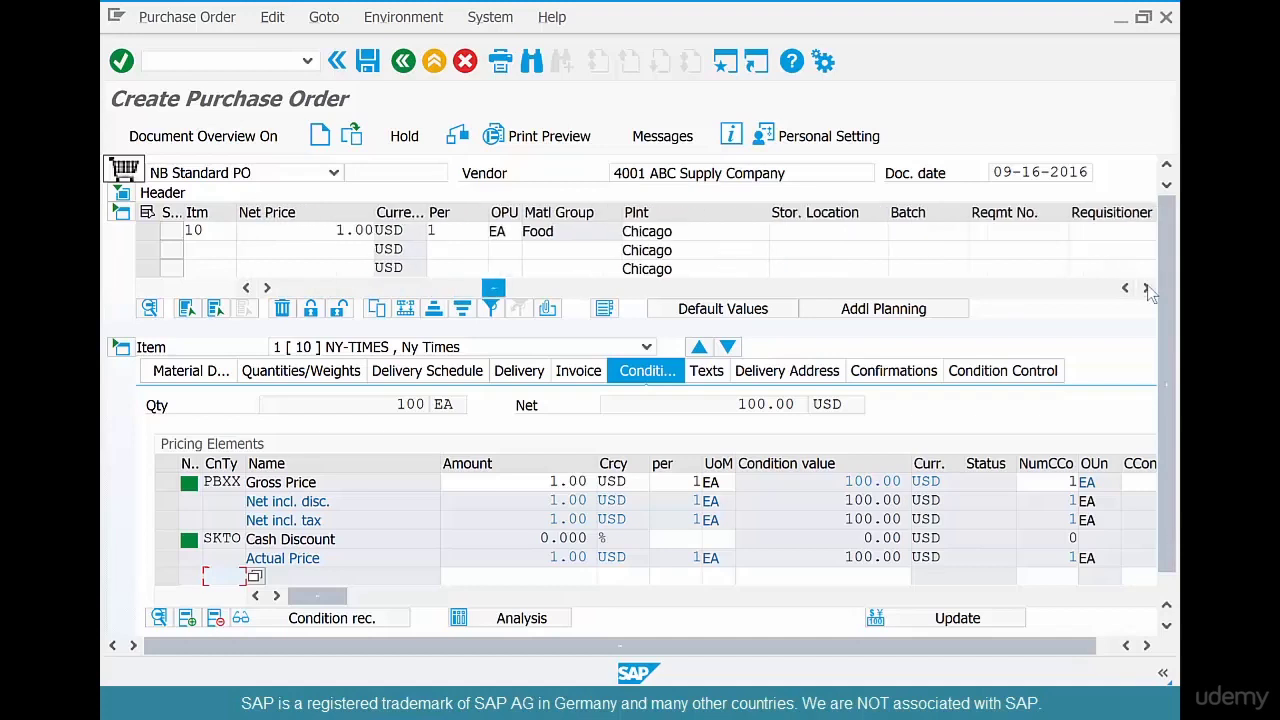
{"action": "left_click", "coordinate": [1147, 287]}
{"action": "left_click", "coordinate": [1147, 287]}
{"action": "left_click", "coordinate": [1147, 287]}
{"action": "left_click", "coordinate": [1147, 287]}
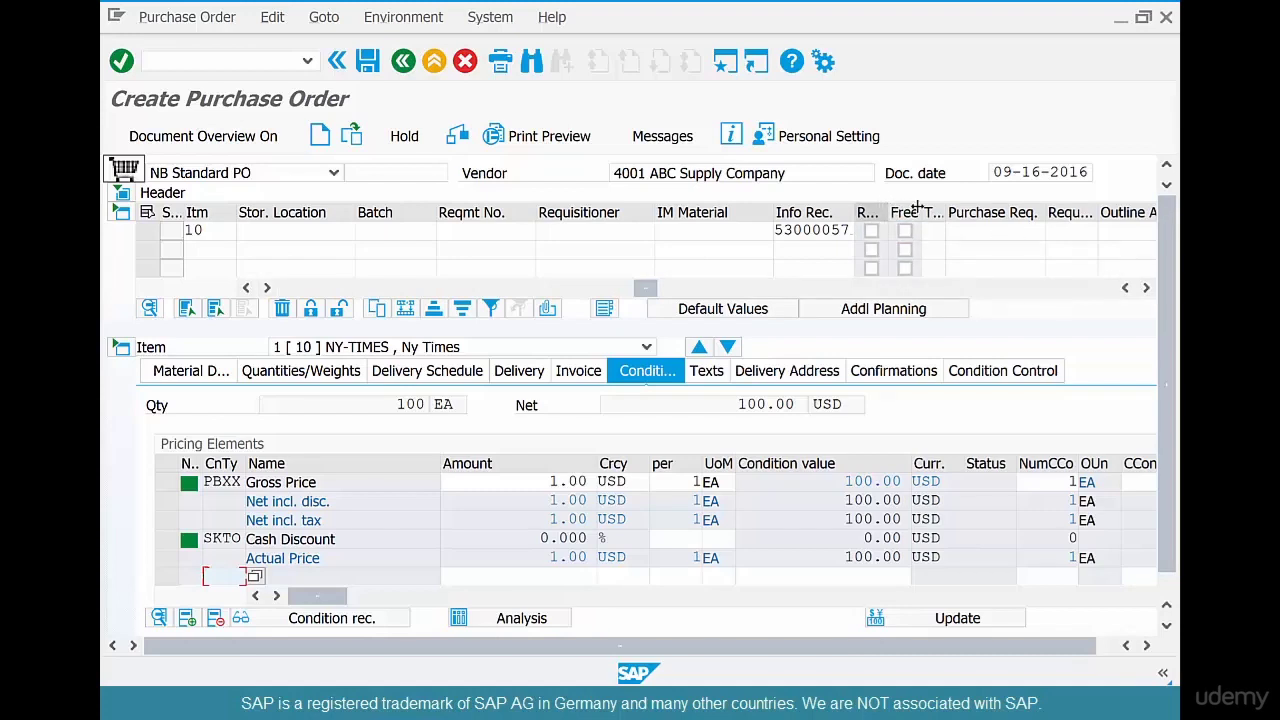
{"action": "left_click_drag", "start_coordinate": [965, 204], "coordinate": [965, 204]}
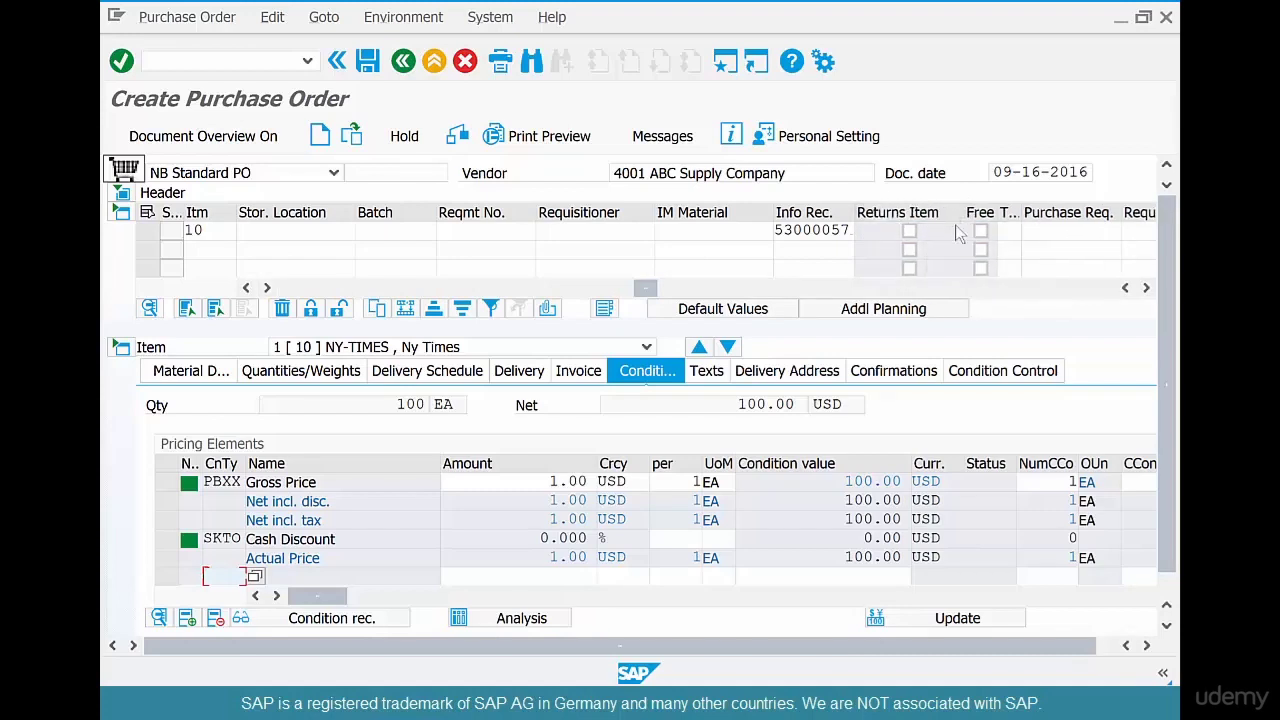
{"action": "left_click", "coordinate": [909, 232]}
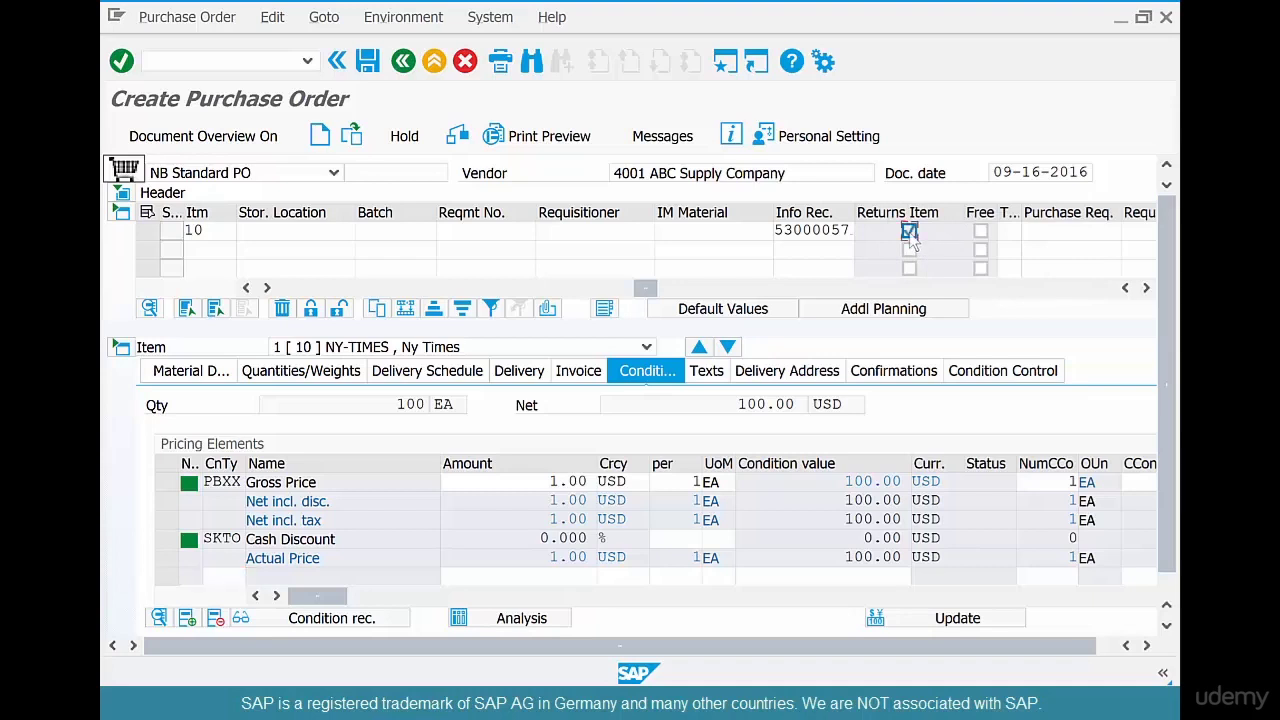
{"action": "key", "text": "Return"}
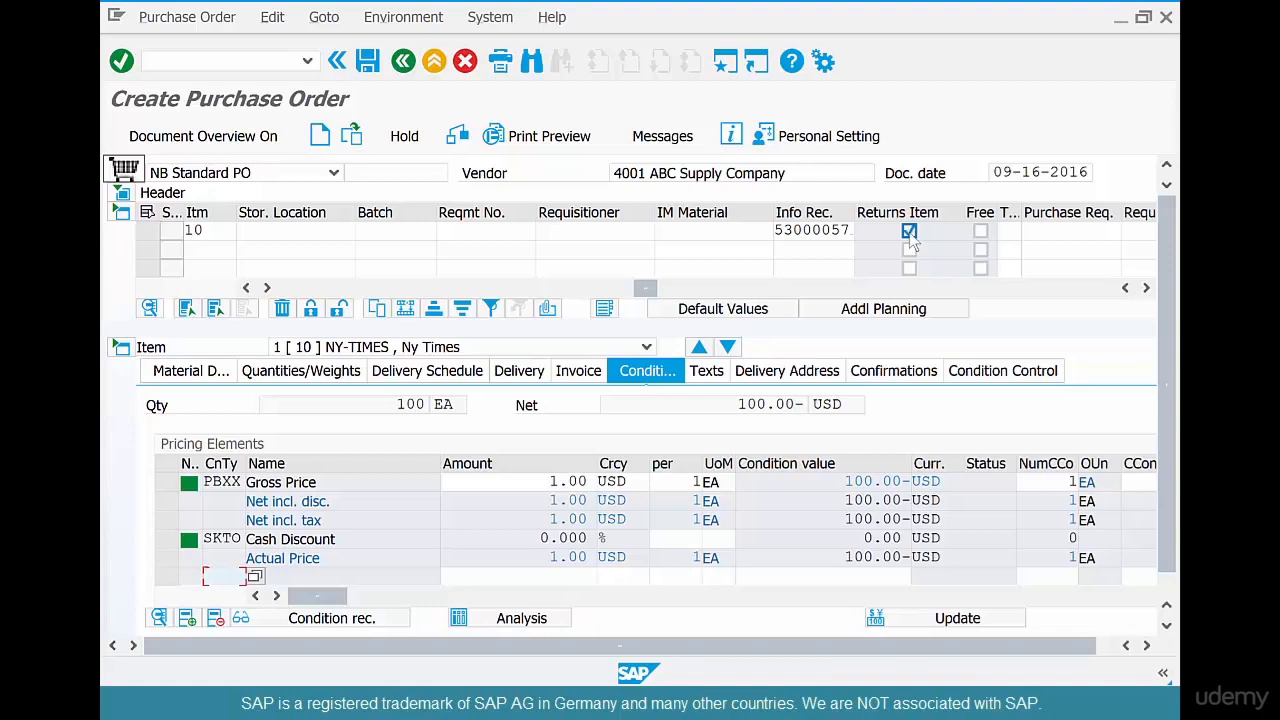
{"action": "key", "text": "ctrl+s"}
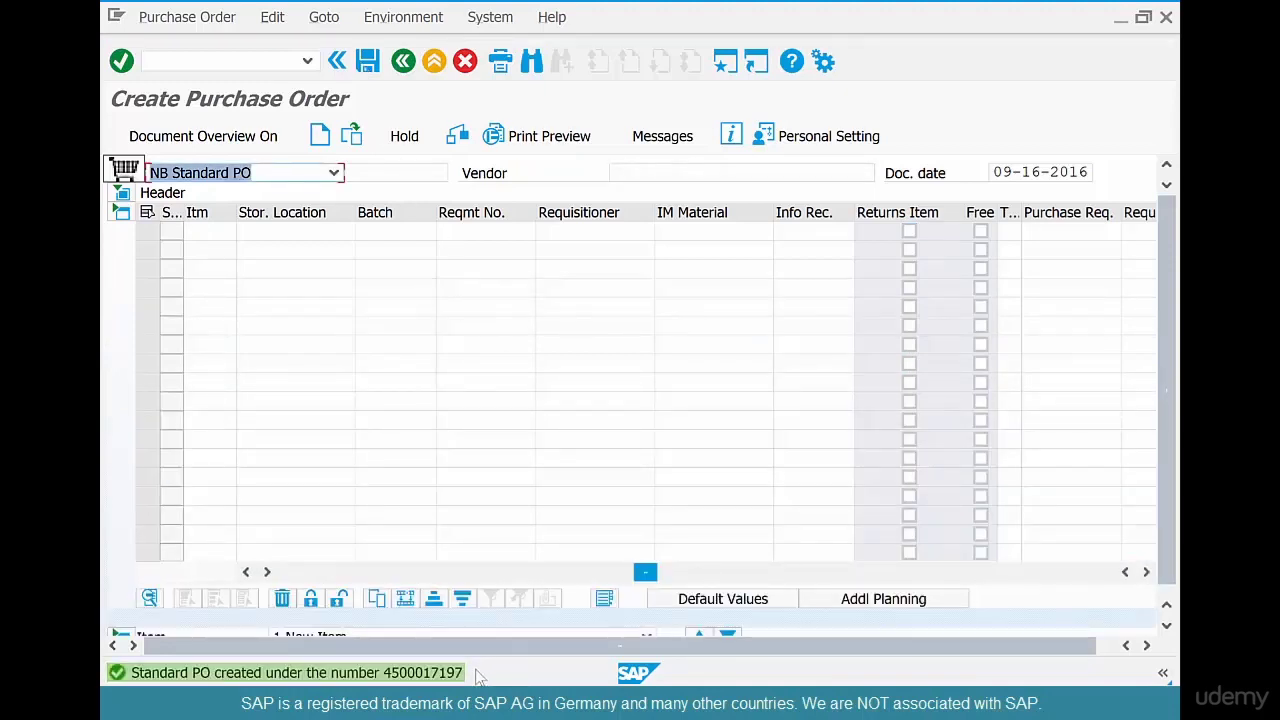
Copy the new return purchase order's number from the details of the save message
{"action": "key", "text": "F1"}
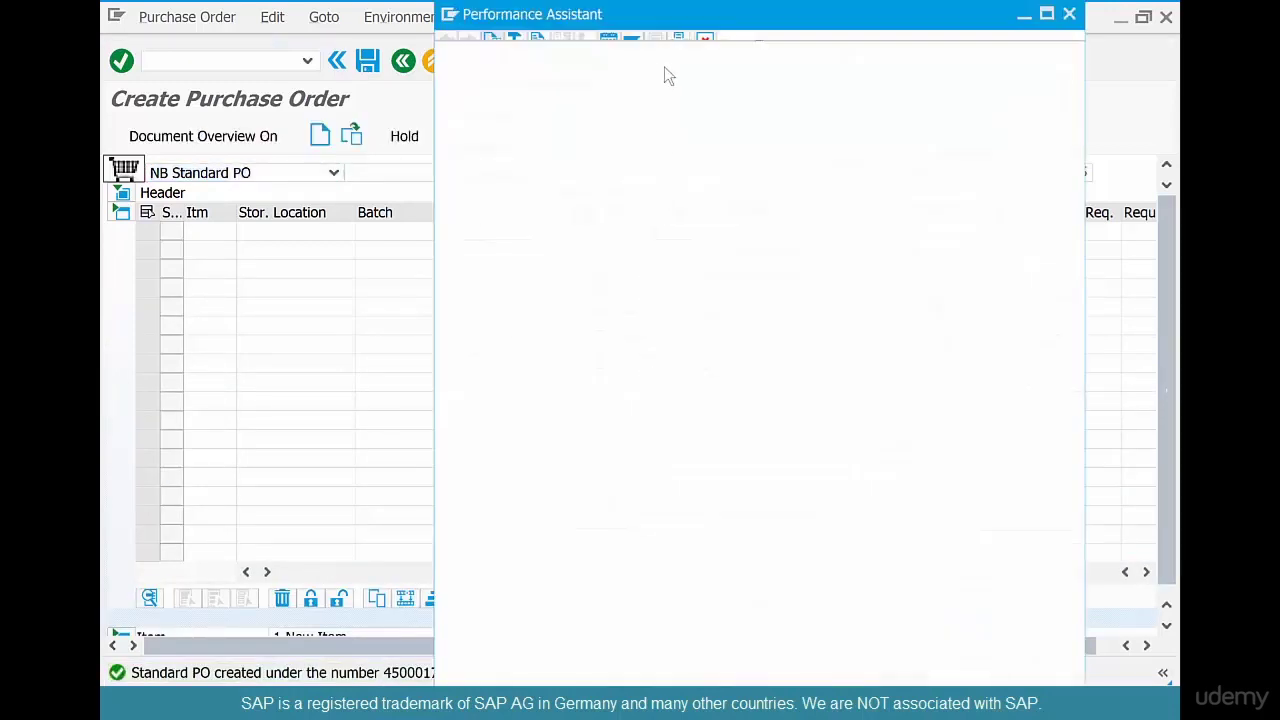
{"action": "double_click", "coordinate": [751, 57]}
{"action": "key", "text": "ctrl+c"}
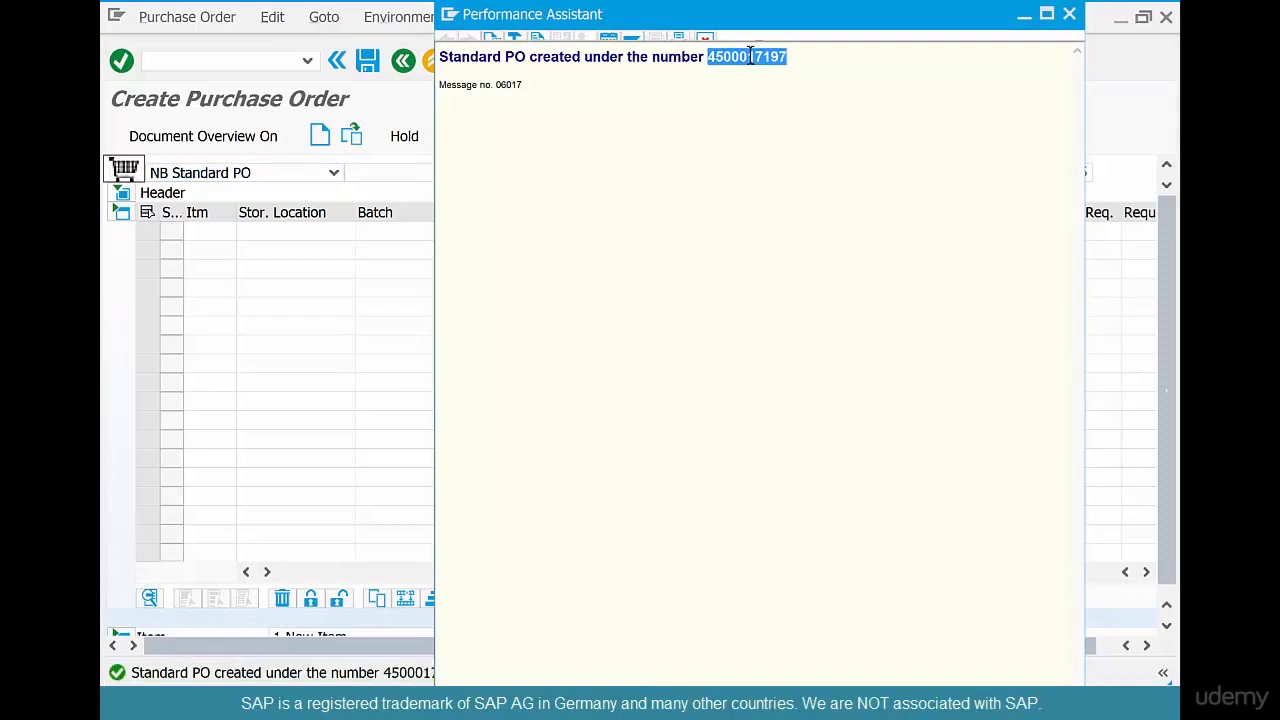
{"action": "key", "text": "Escape"}
Open MIGO, load the copied return purchase order into a goods receipt, and examine its movement type
{"action": "key", "text": "F3"}
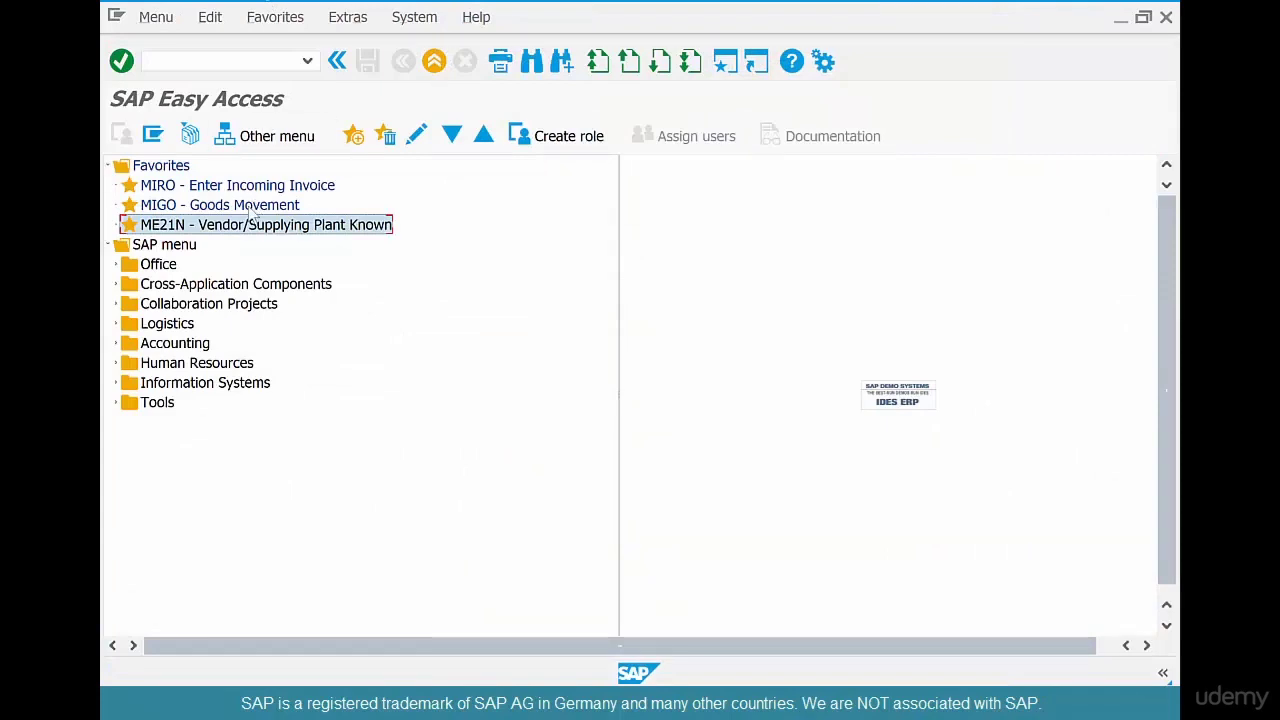
{"action": "double_click", "coordinate": [251, 207]}
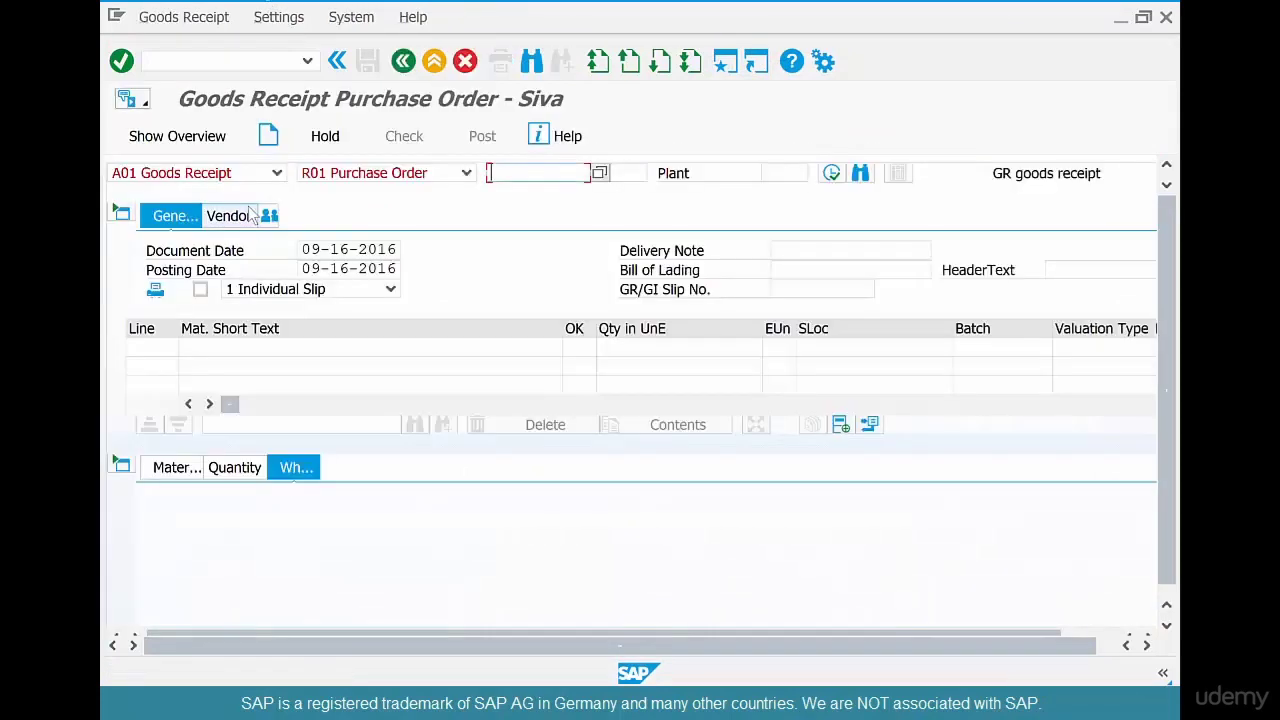
{"action": "key", "text": "ctrl+v"}
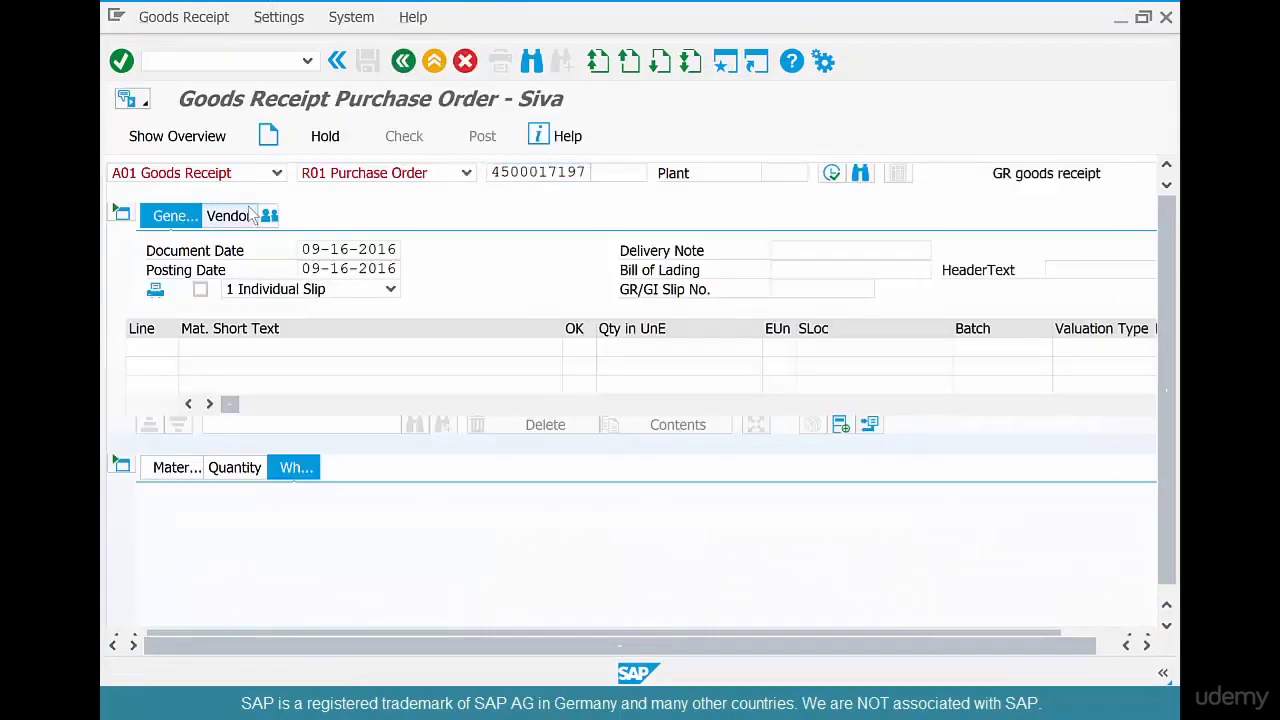
{"action": "key", "text": "Return"}
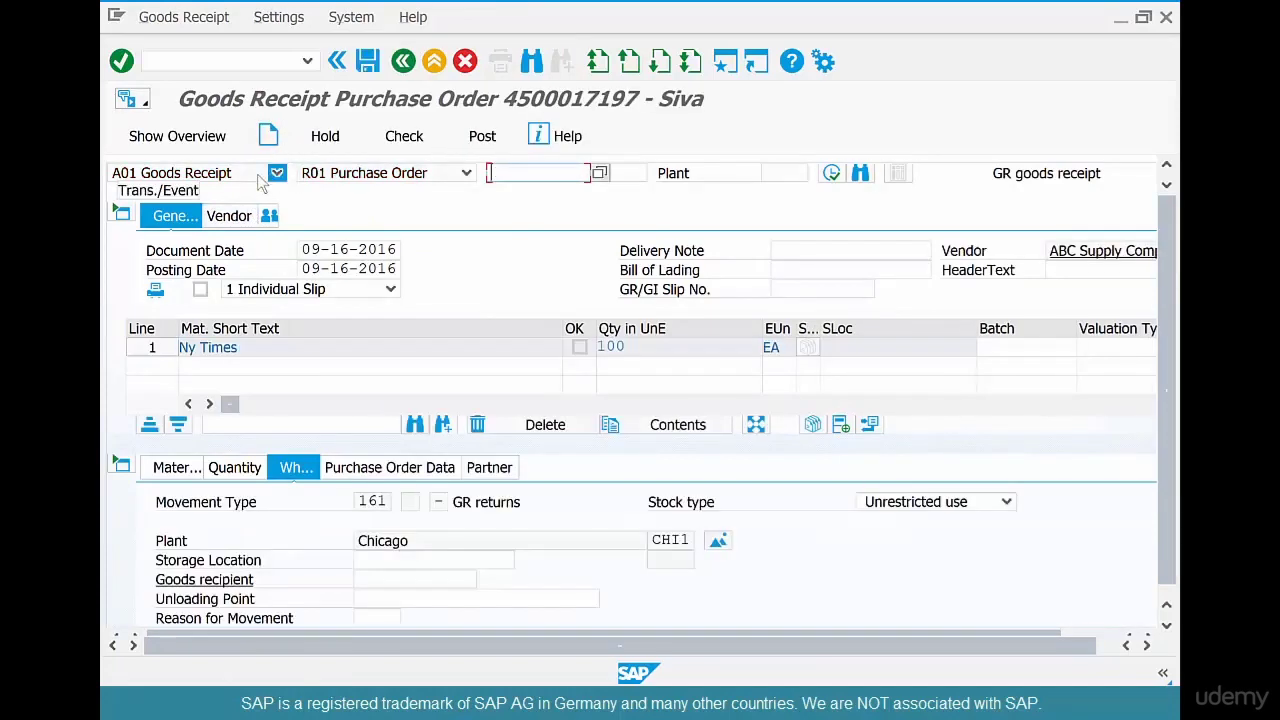
{"action": "left_click", "coordinate": [358, 500]}
{"action": "left_click_drag", "start_coordinate": [370, 500], "coordinate": [464, 498]}
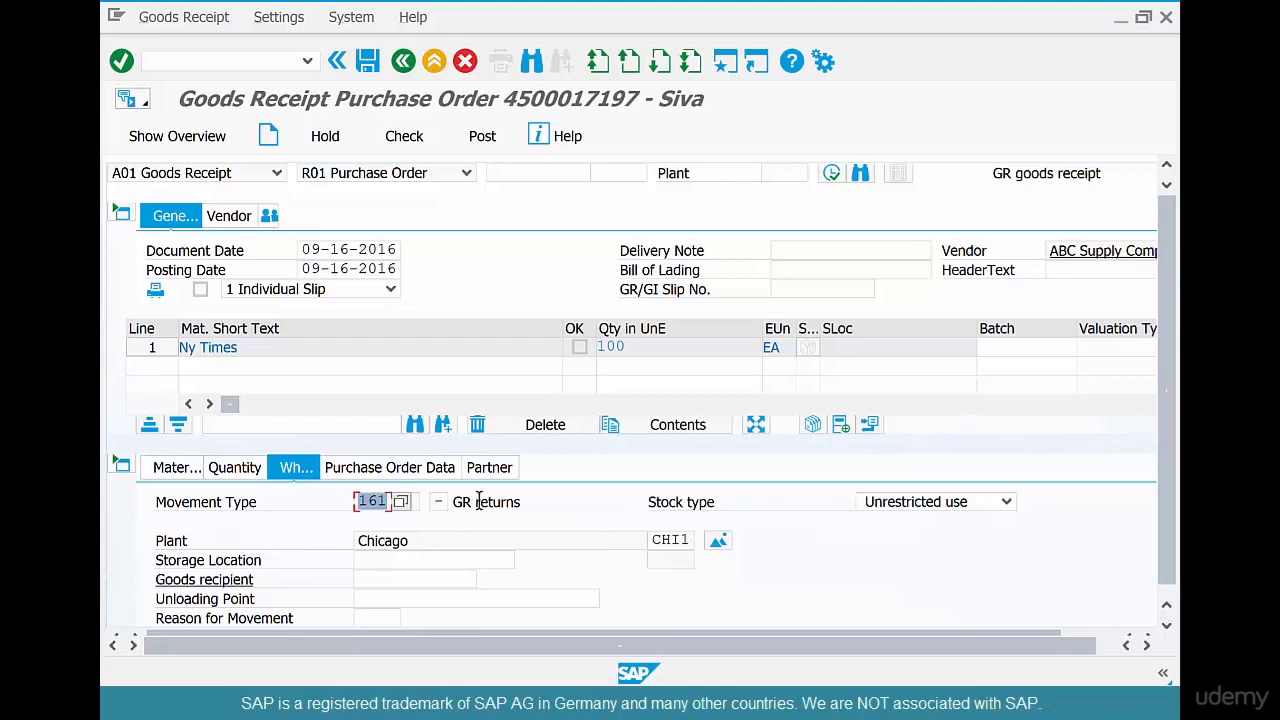
Review the item's quantity details, mark the Ny Times item as OK, and try to post the return goods receipt
{"action": "scroll", "coordinate": [383, 497], "scroll_direction": "down", "scroll_amount": 2}
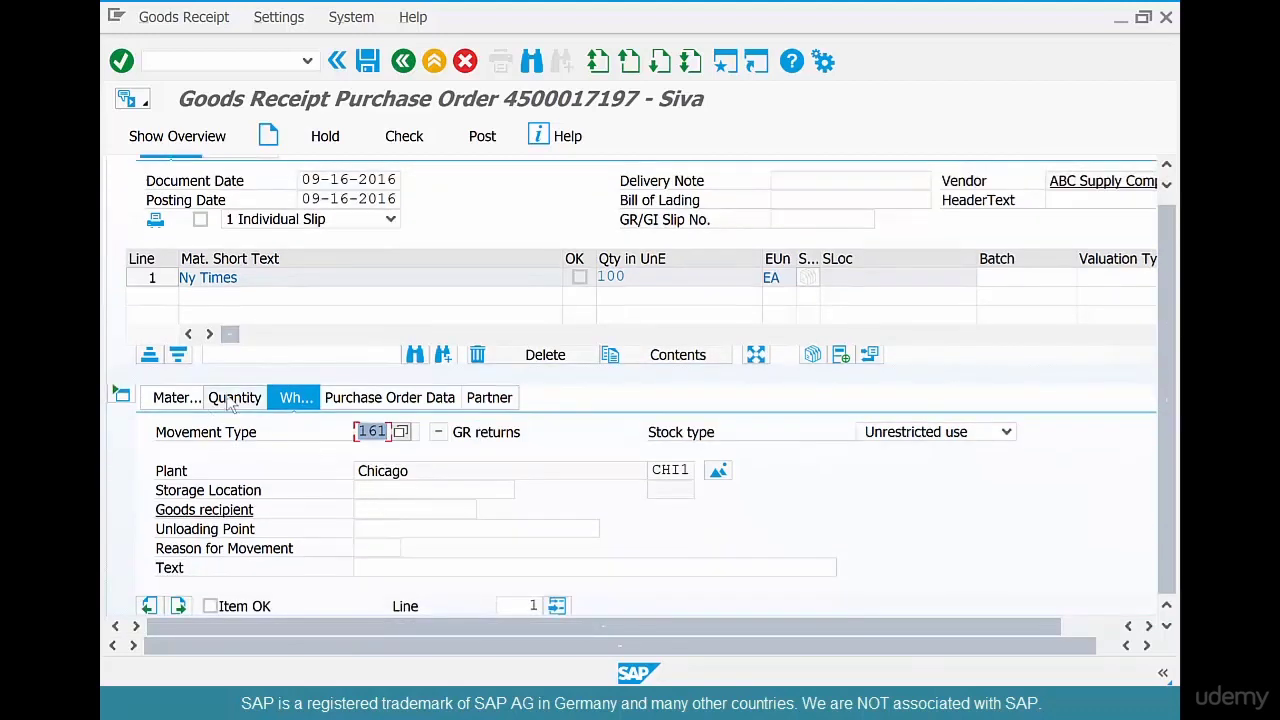
{"action": "left_click", "coordinate": [235, 397]}
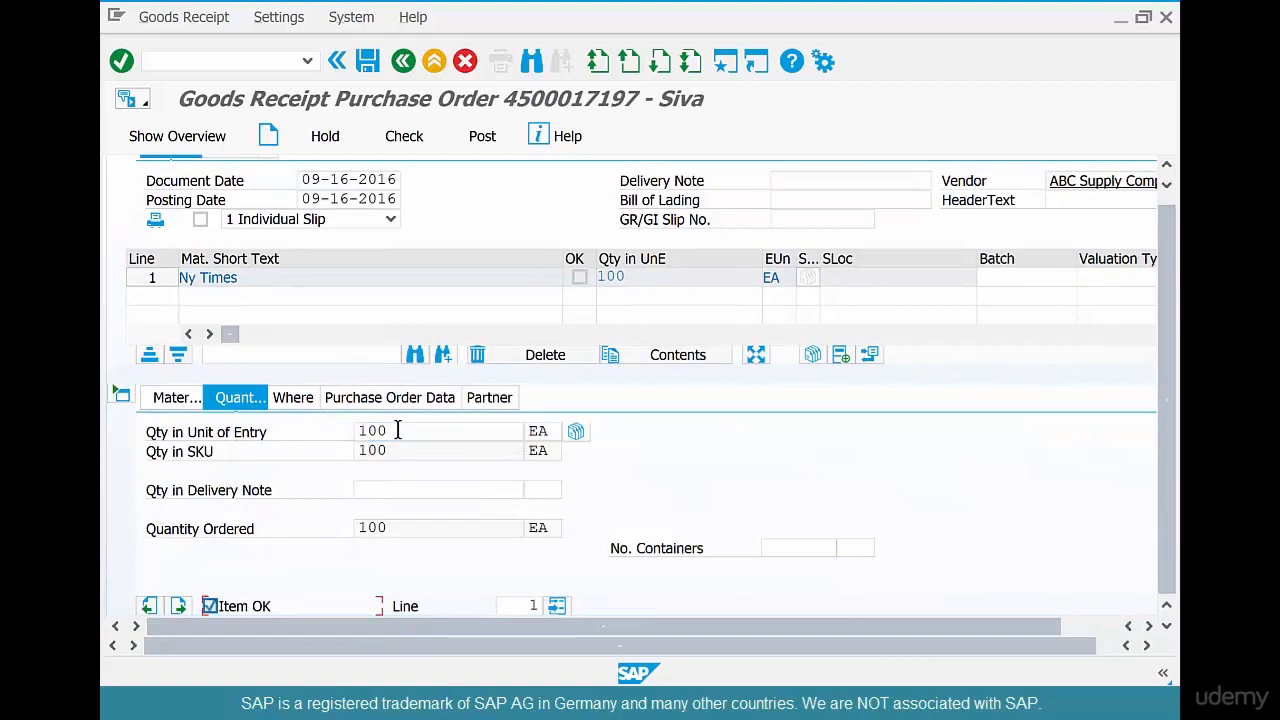
{"action": "left_click", "coordinate": [366, 61]}
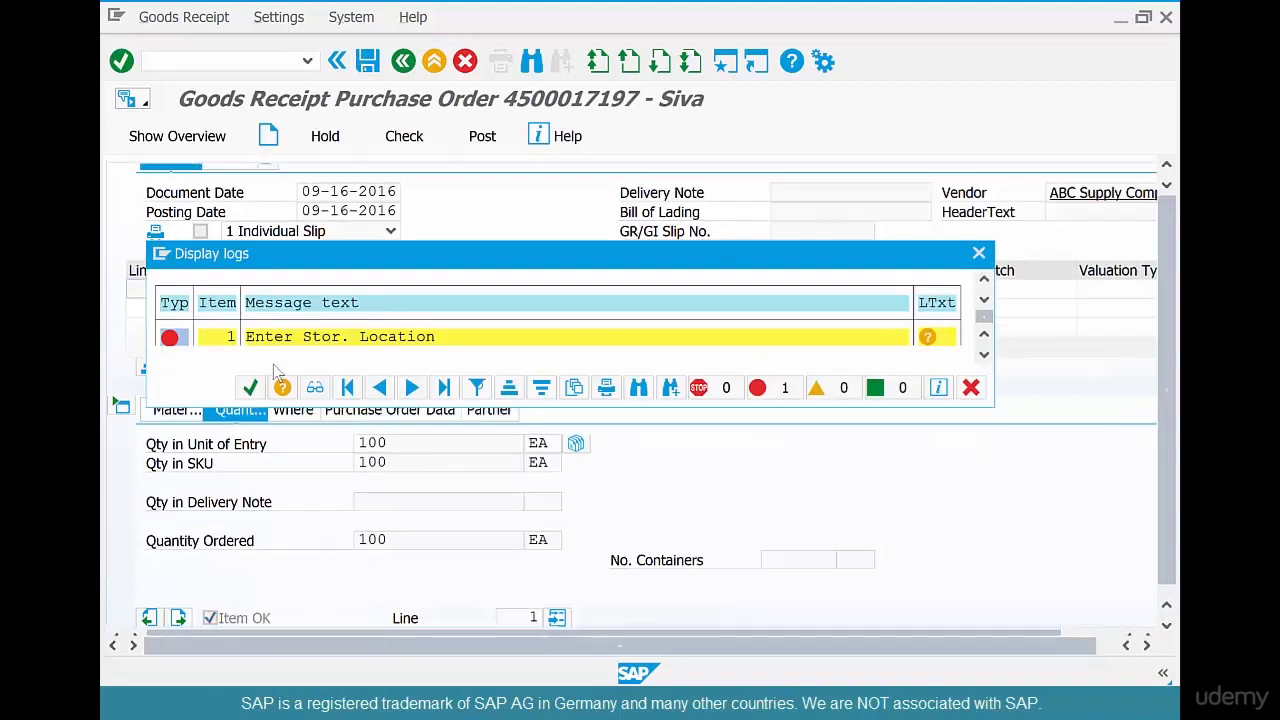
{"action": "left_click", "coordinate": [250, 387]}
Set the Ny Times item's storage location to 0001 and post the goods receipt
{"action": "left_click", "coordinate": [296, 410]}
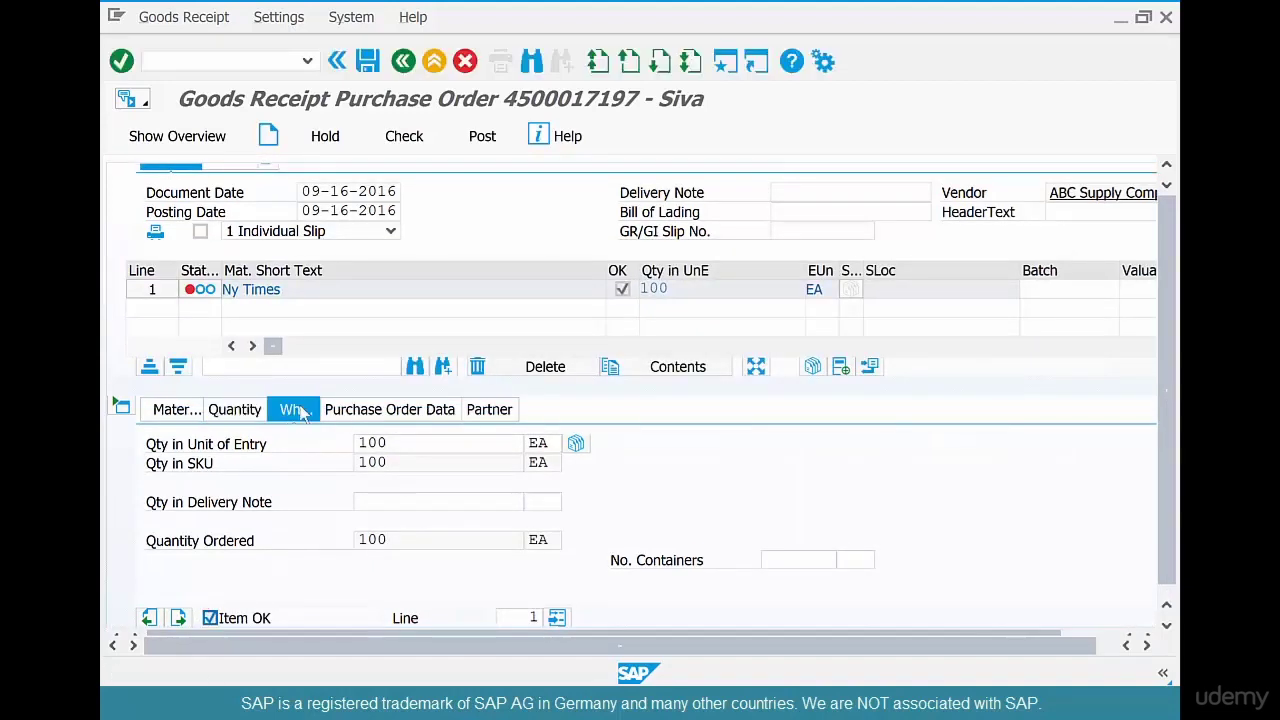
{"action": "left_click", "coordinate": [425, 501]}
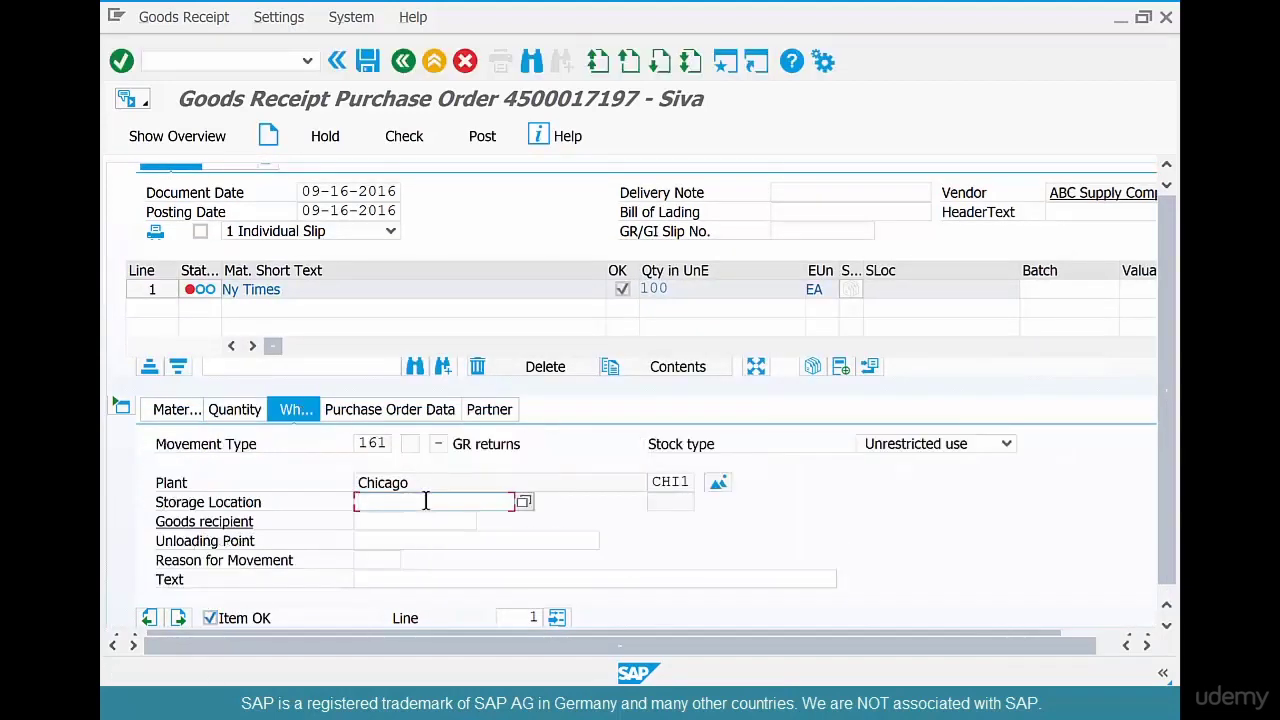
{"action": "type", "text": "0001"}
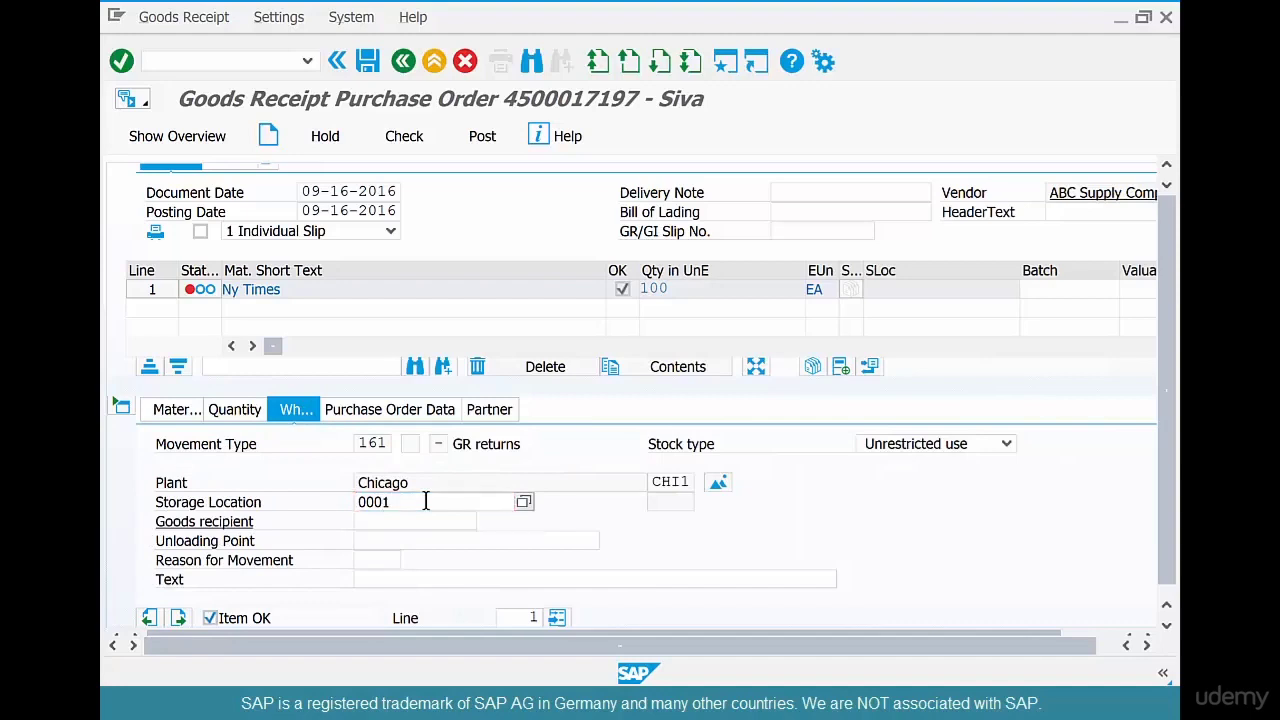
{"action": "key", "text": "Return"}
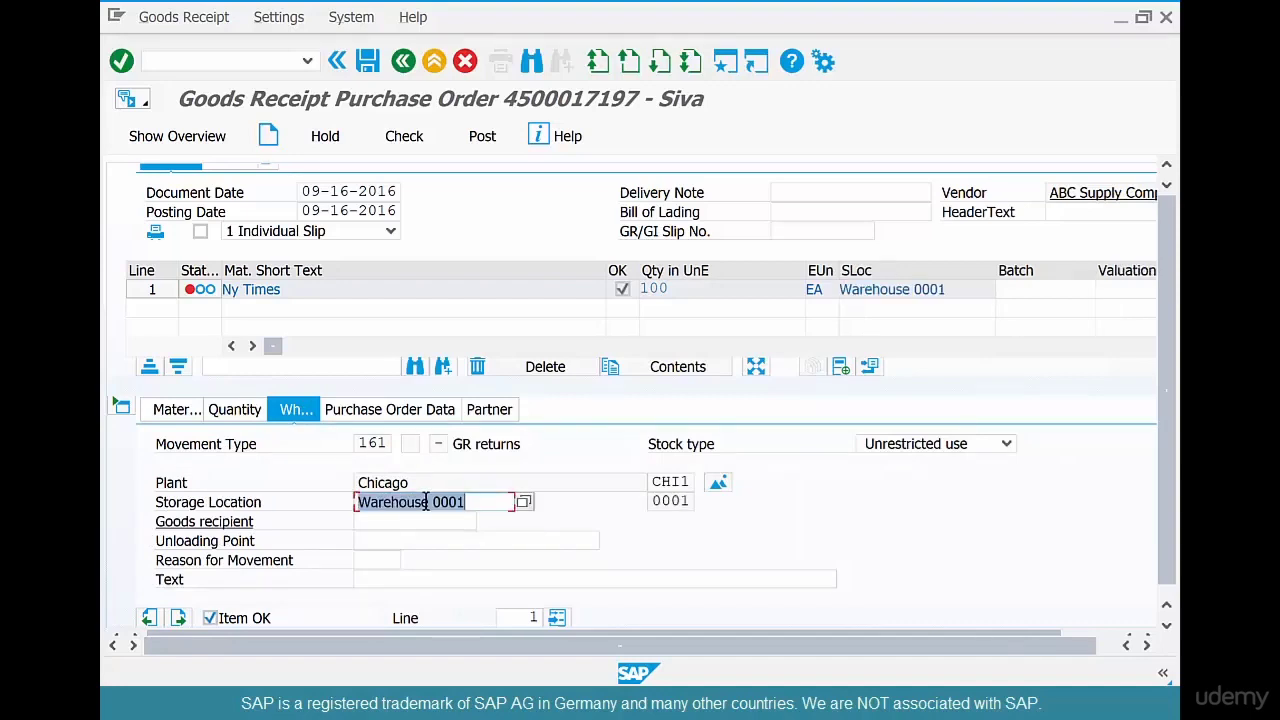
{"action": "left_click", "coordinate": [368, 62]}
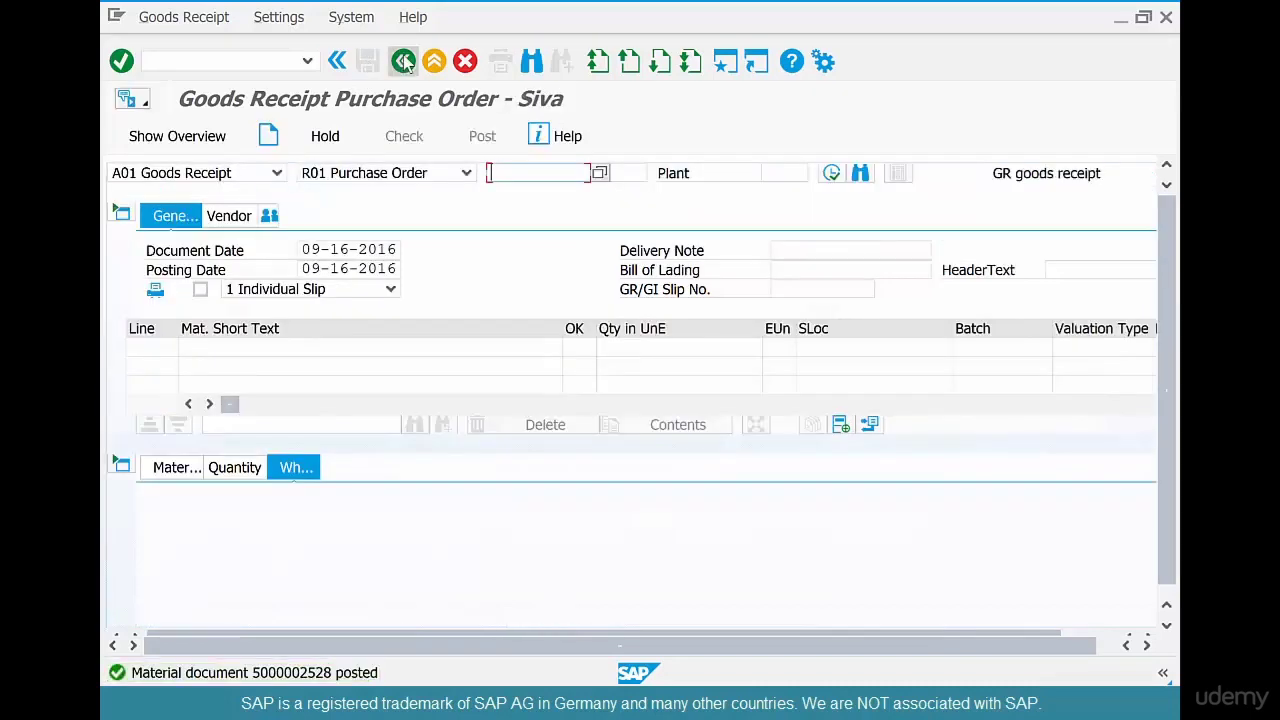
Open MIRO, set the invoice date to 09-16-2016, and load the copied return purchase order
{"action": "left_click", "coordinate": [403, 62]}
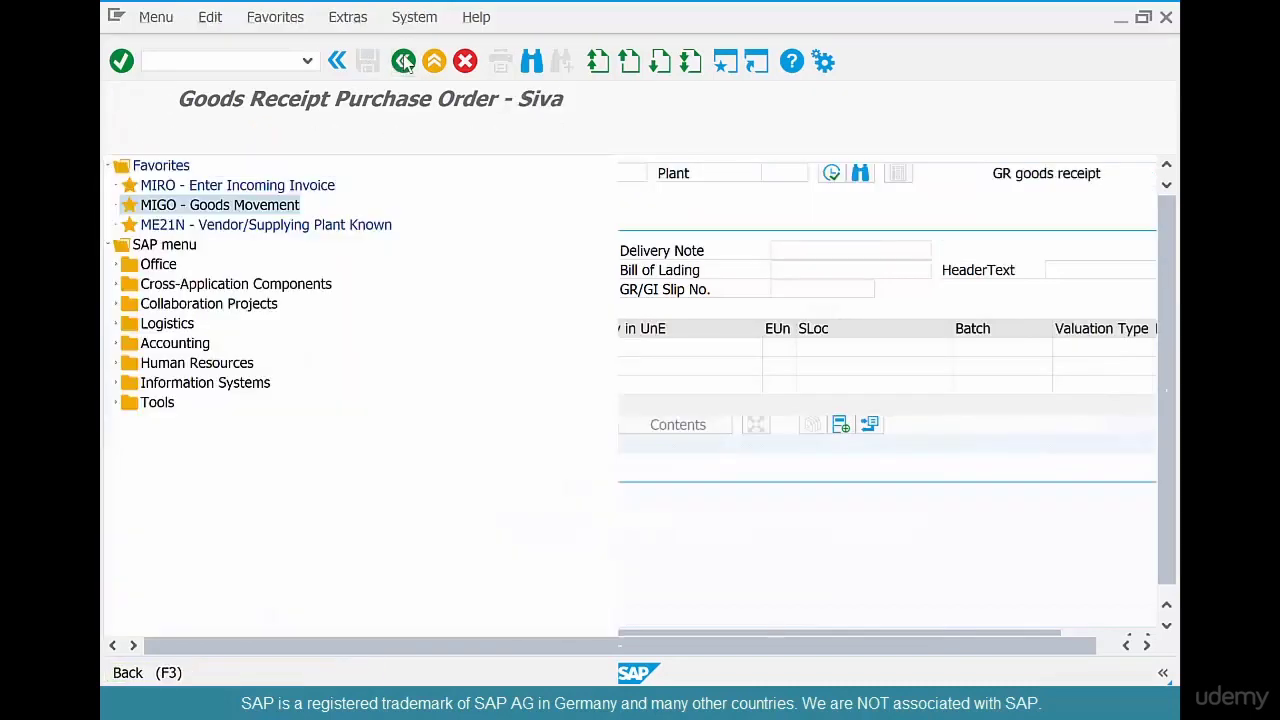
{"action": "left_click", "coordinate": [202, 188]}
{"action": "double_click", "coordinate": [202, 188]}
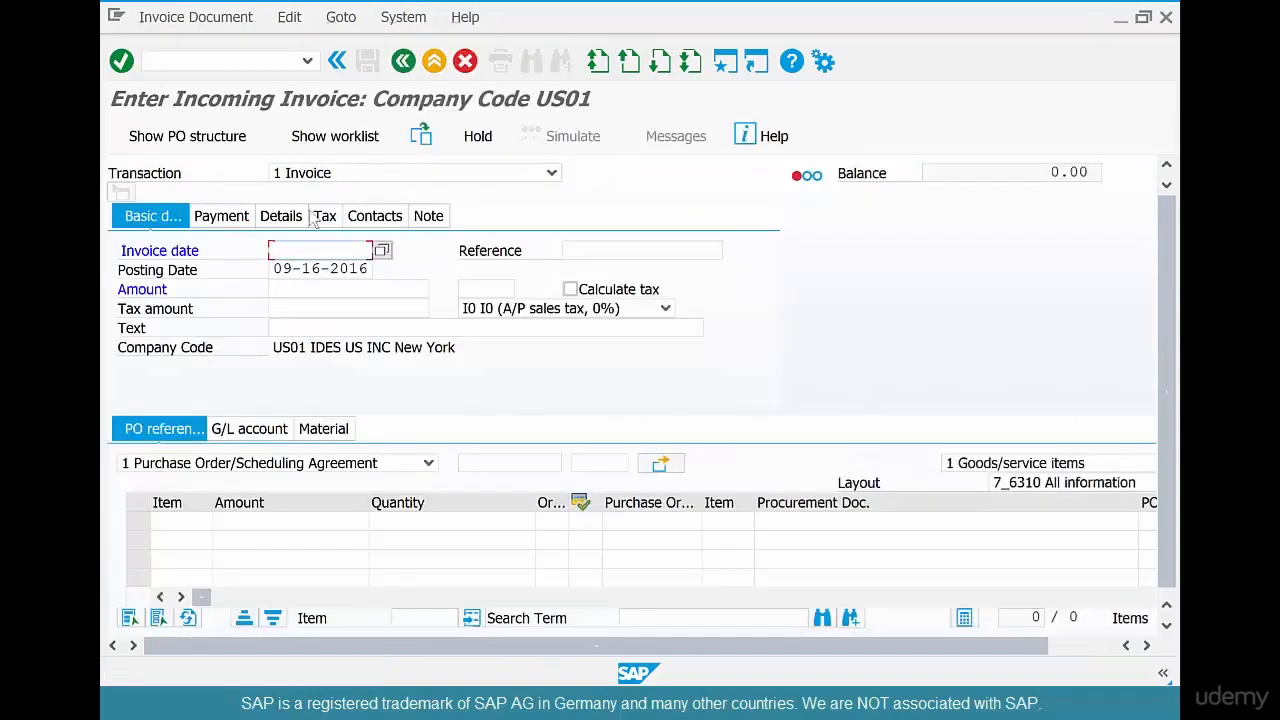
{"action": "left_click", "coordinate": [330, 248]}
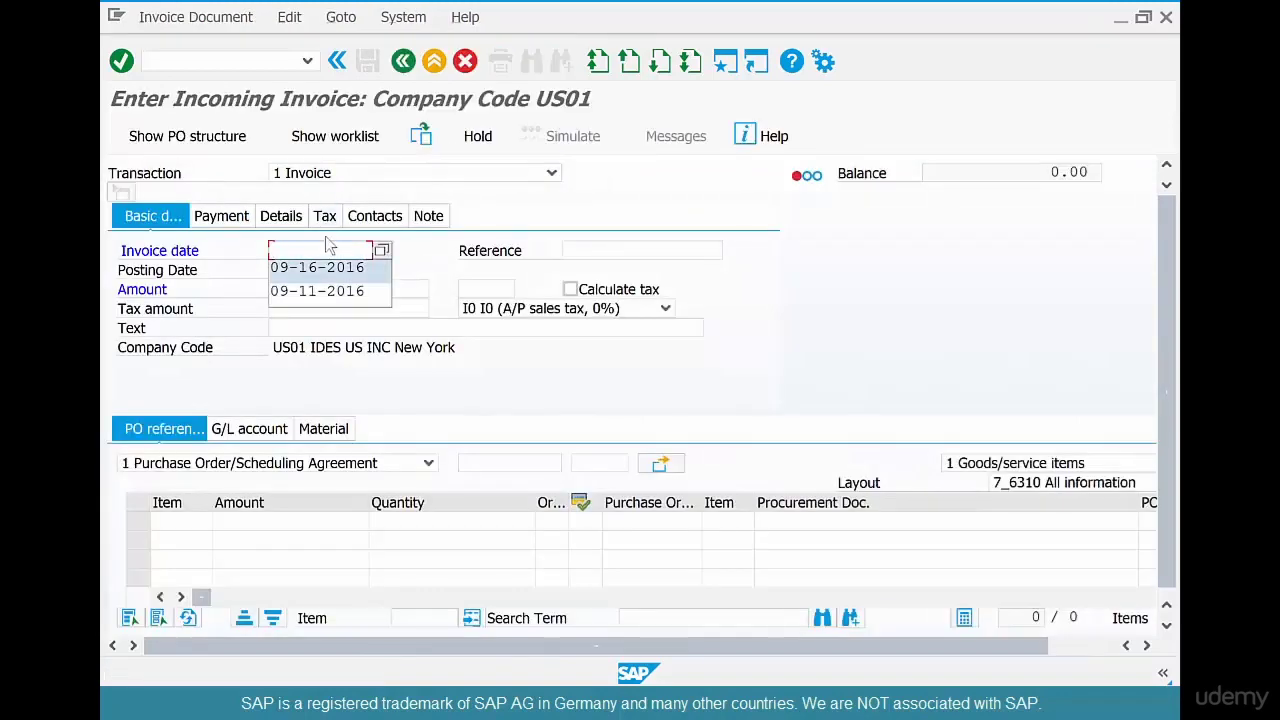
{"action": "left_click", "coordinate": [320, 269]}
{"action": "key", "text": "Return"}
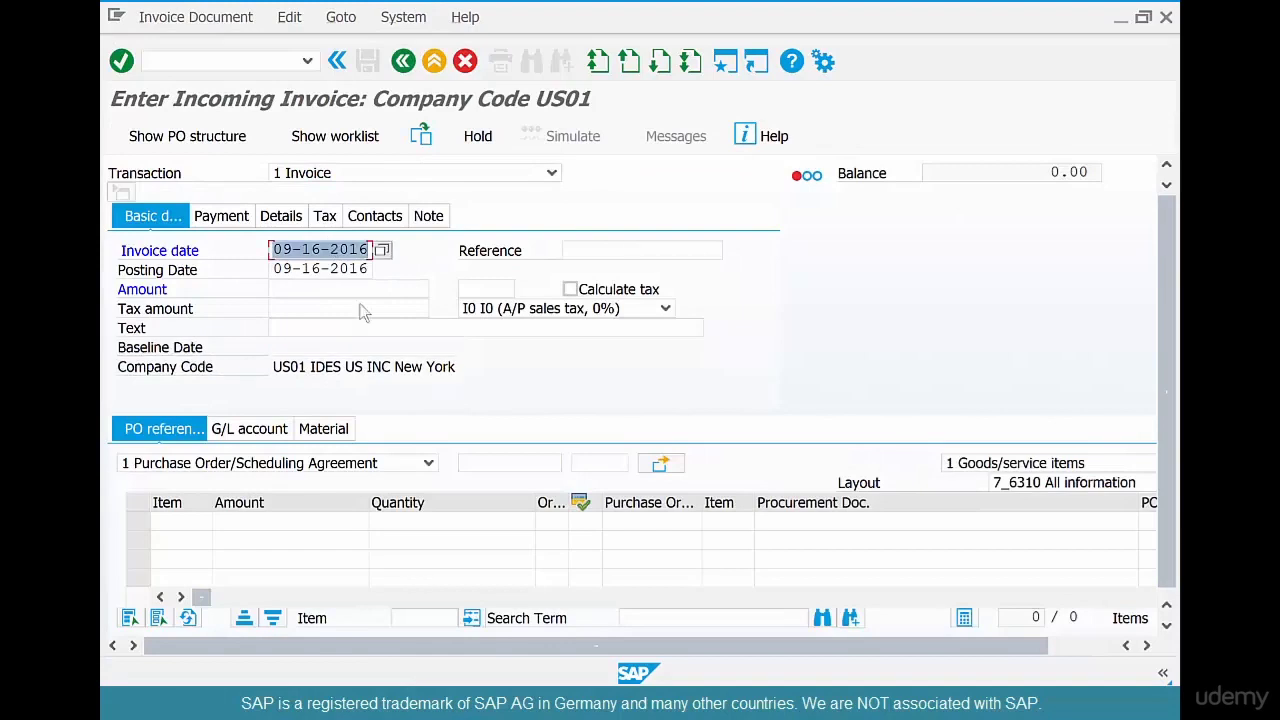
{"action": "left_click", "coordinate": [516, 463]}
{"action": "key", "text": "ctrl+v"}
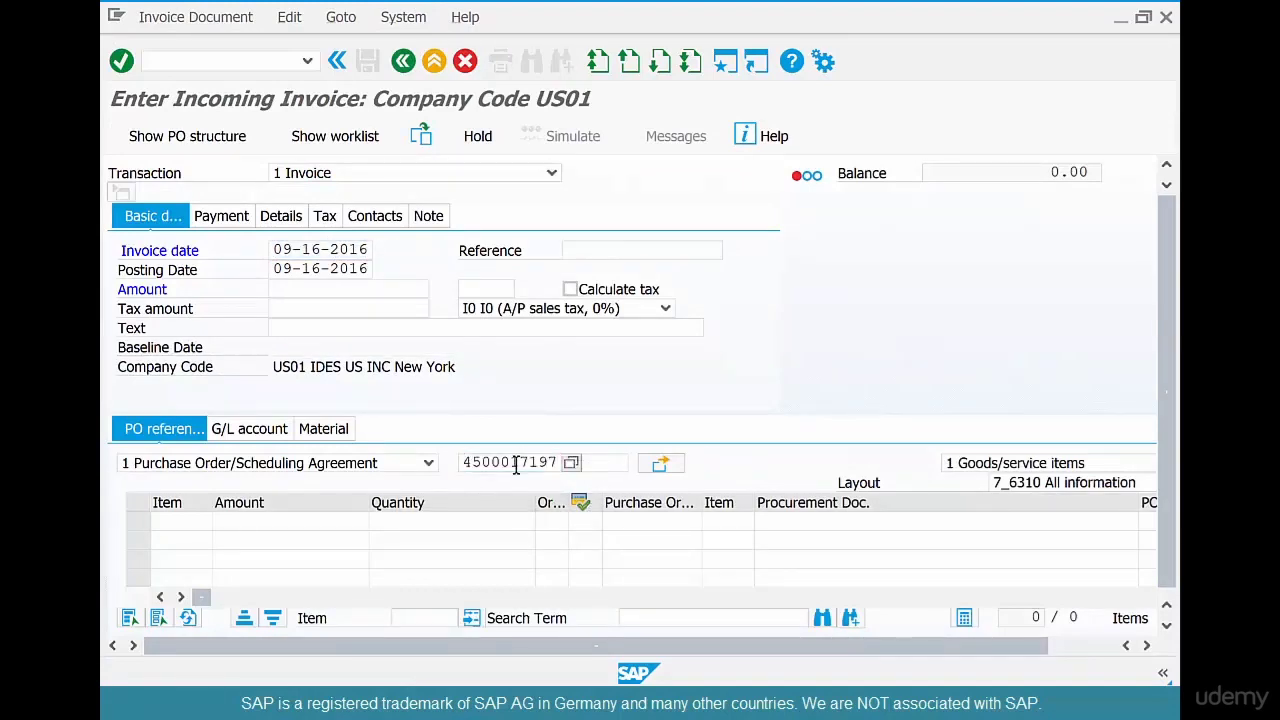
{"action": "key", "text": "Return"}
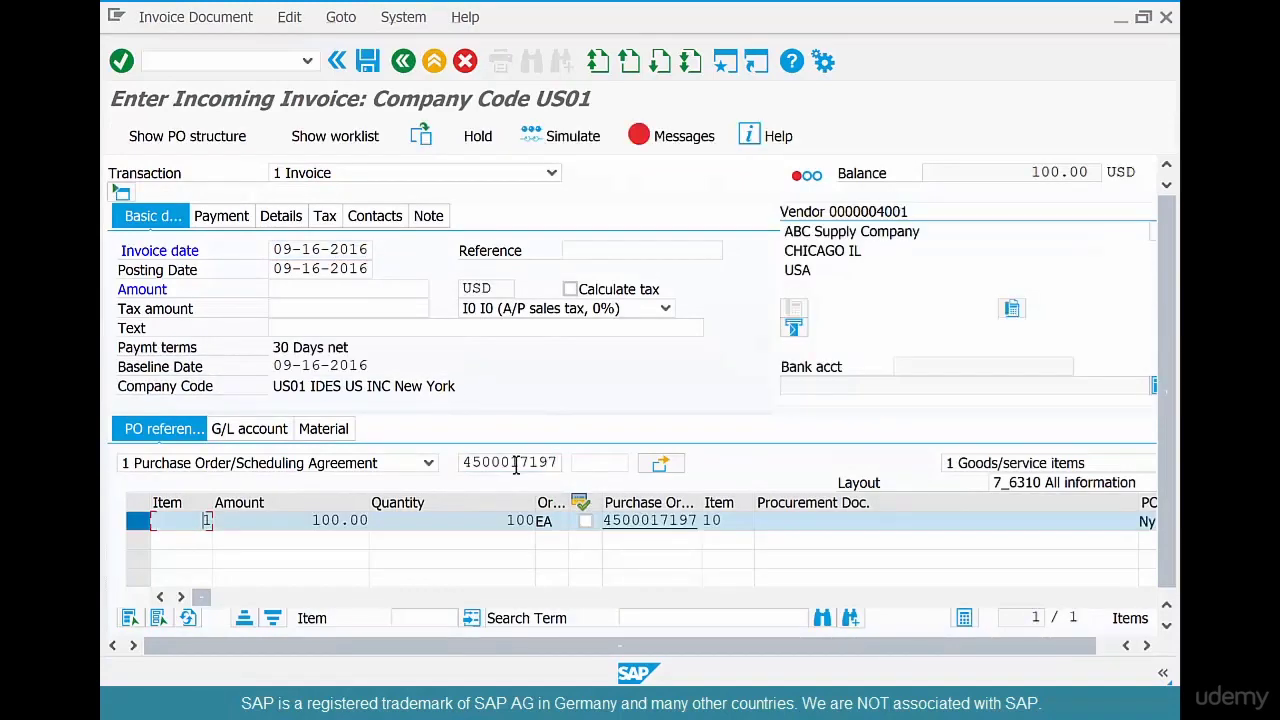
Enter an amount of 100 and change the transaction type to Credit memo
{"action": "left_click", "coordinate": [357, 289]}
{"action": "type", "text": "100"}
{"action": "key", "text": "Return"}
{"action": "left_click", "coordinate": [400, 172]}
{"action": "left_click", "coordinate": [398, 210]}
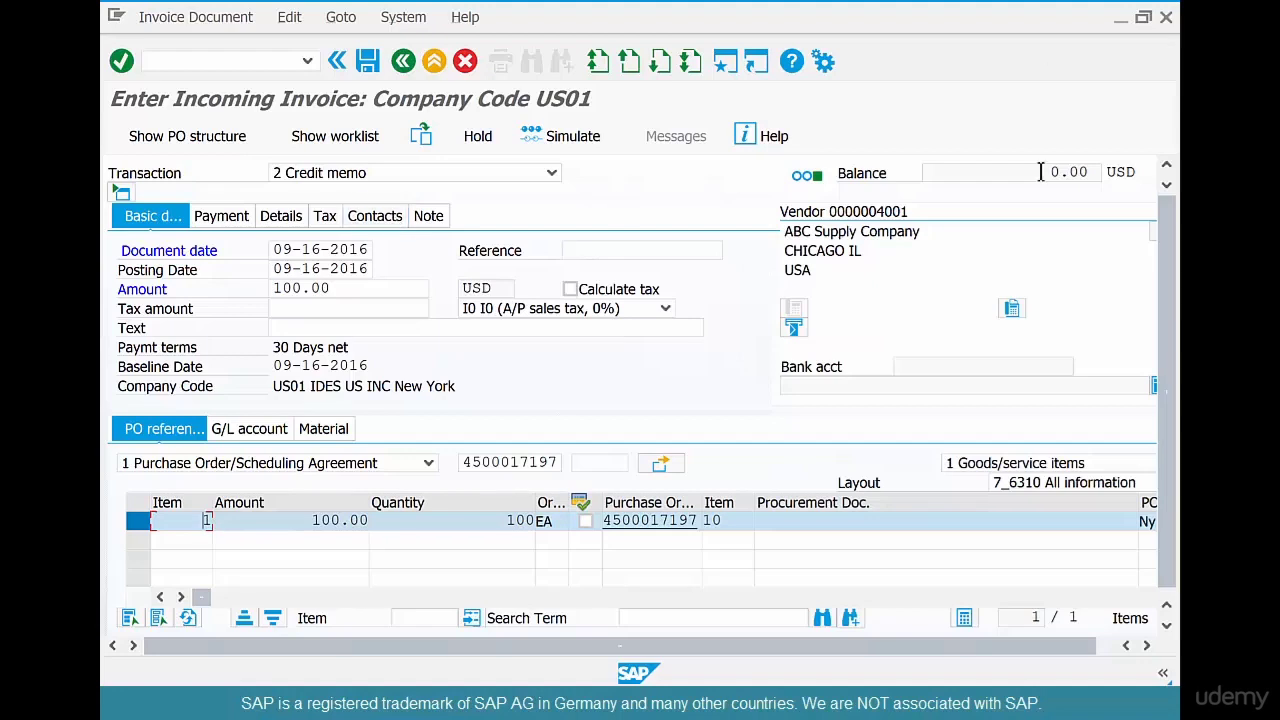
Check the balance, switch the transaction type to Invoice for comparison, and examine the resulting balance and verification messages
{"action": "double_click", "coordinate": [1121, 172]}
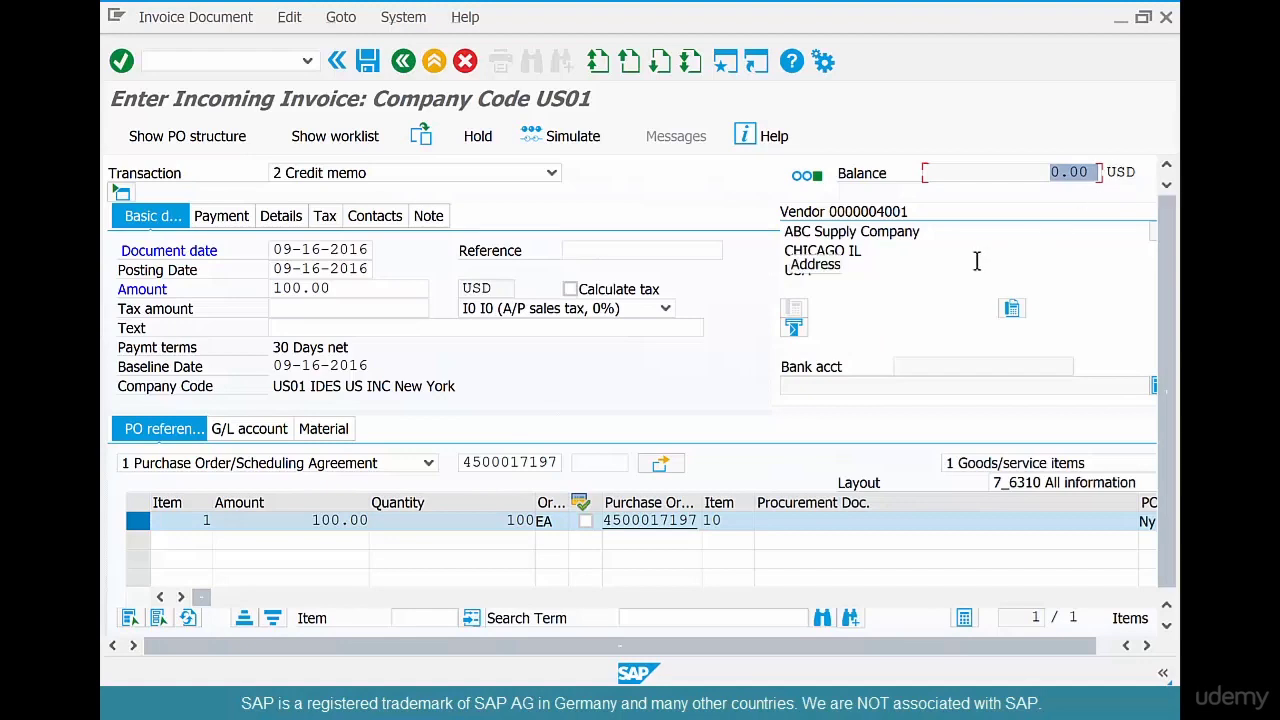
{"action": "left_click", "coordinate": [422, 174]}
{"action": "left_click", "coordinate": [422, 175]}
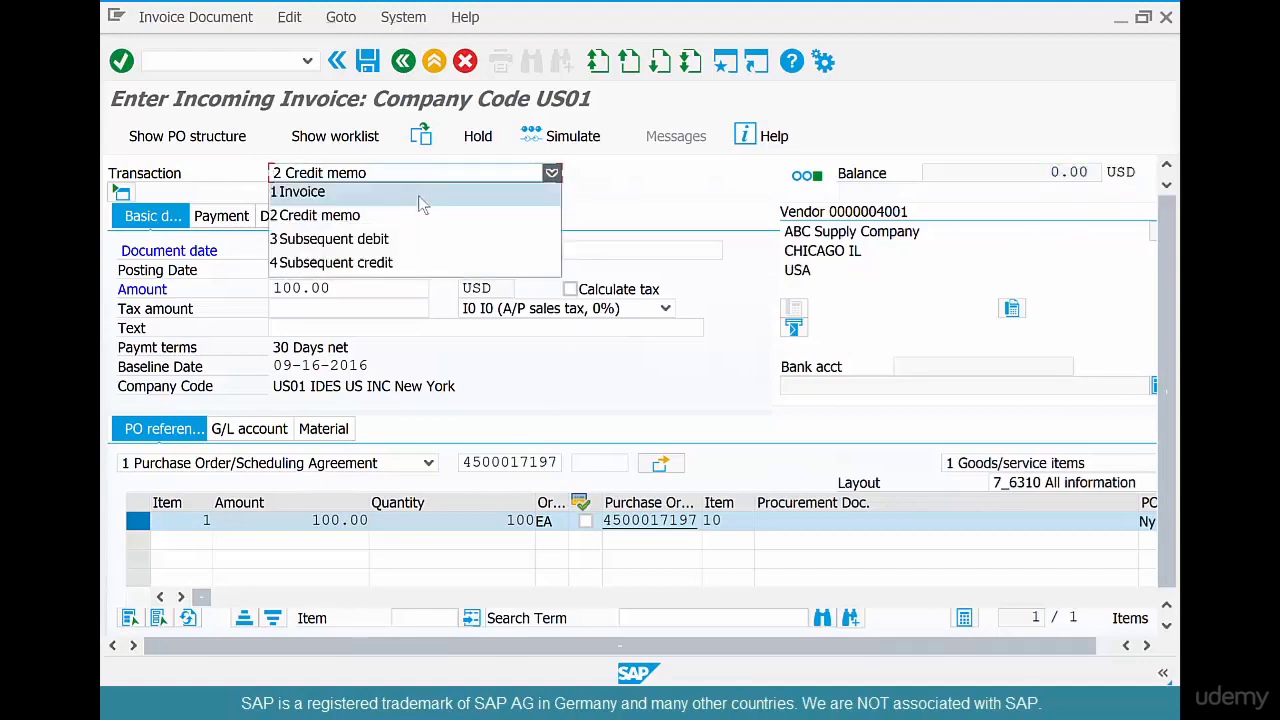
{"action": "left_click", "coordinate": [418, 195]}
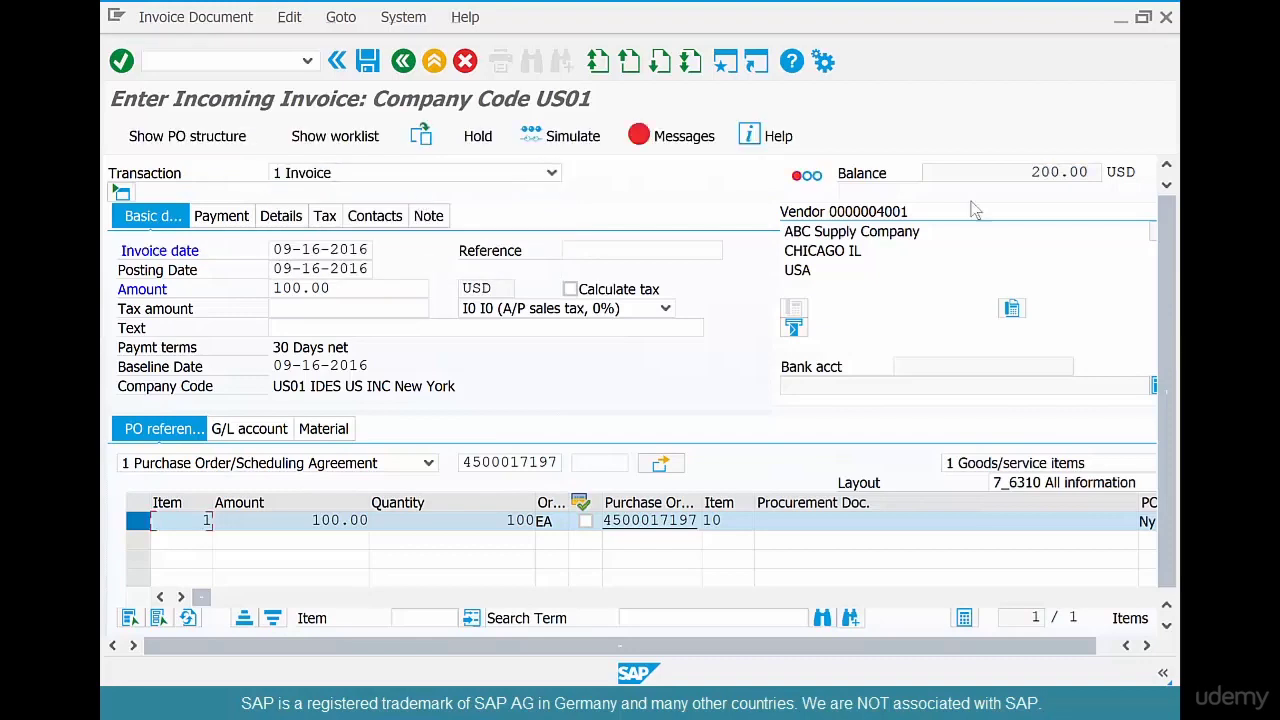
{"action": "left_click_drag", "start_coordinate": [1015, 171], "coordinate": [1097, 165]}
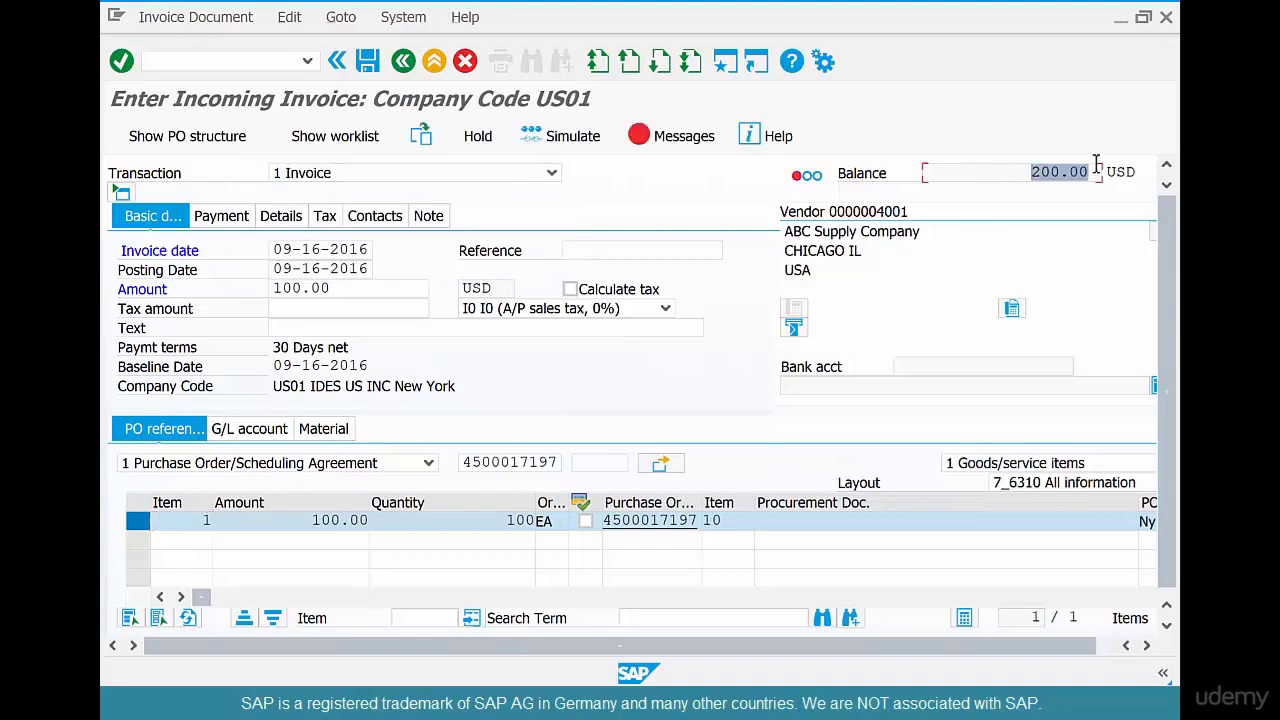
{"action": "left_click", "coordinate": [710, 139]}
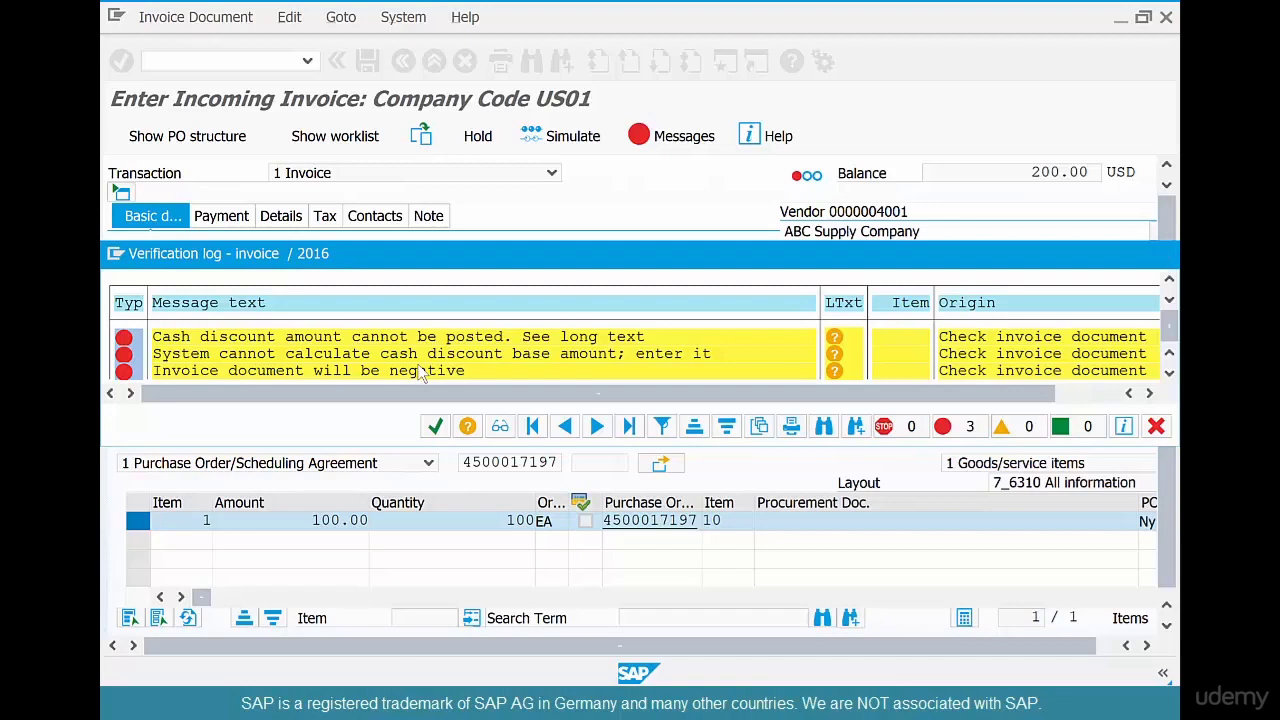
{"action": "left_click", "coordinate": [435, 427]}
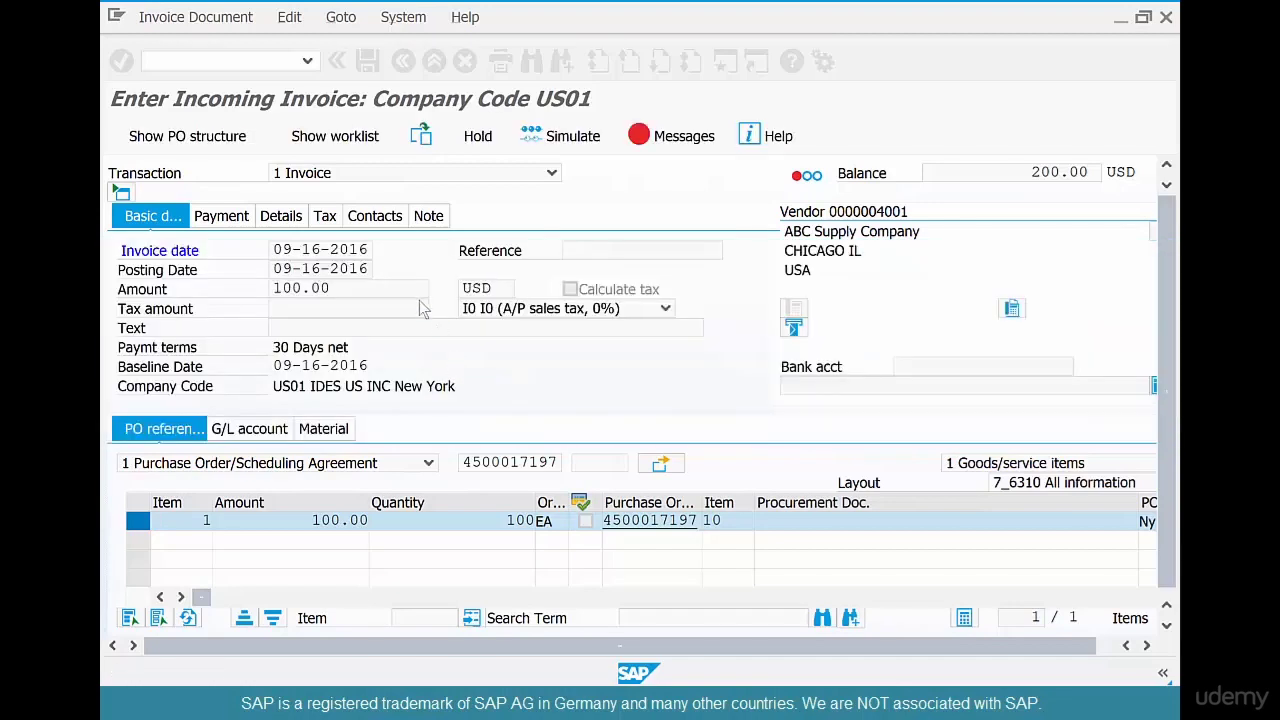
Set the transaction type back to Credit memo and post the document
{"action": "left_click", "coordinate": [448, 173]}
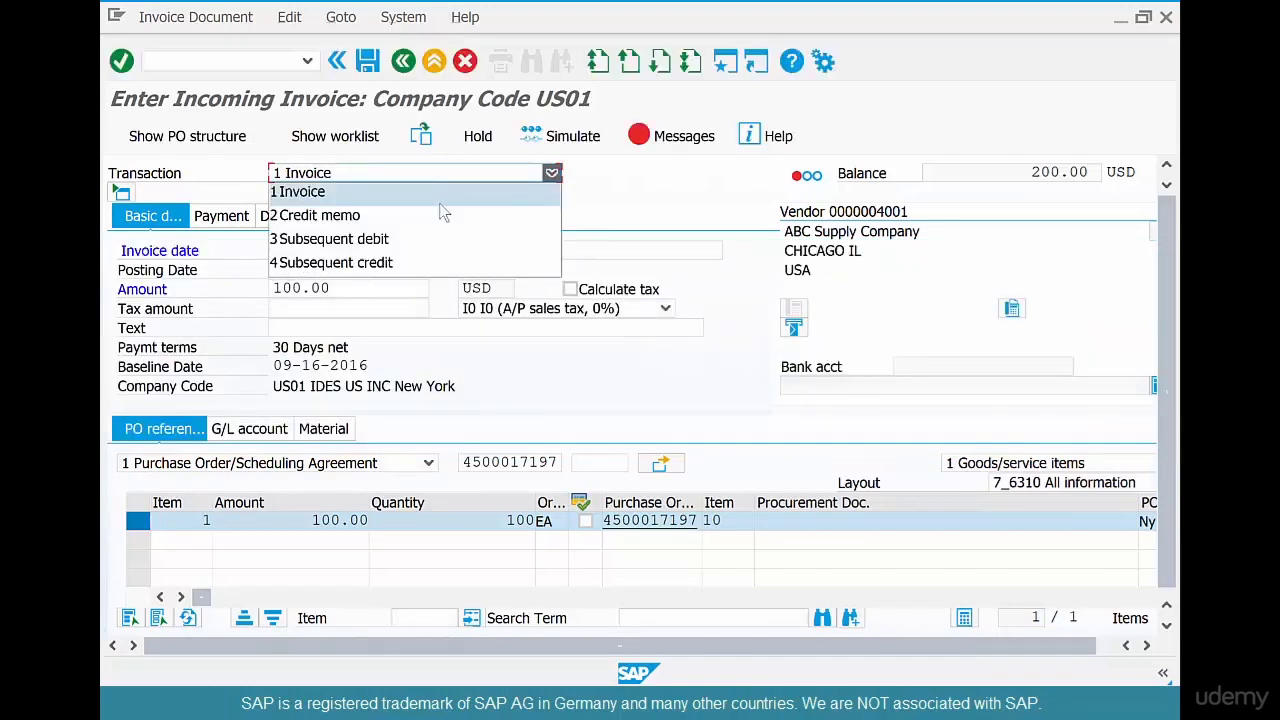
{"action": "key", "text": "Escape"}
{"action": "left_click", "coordinate": [440, 214]}
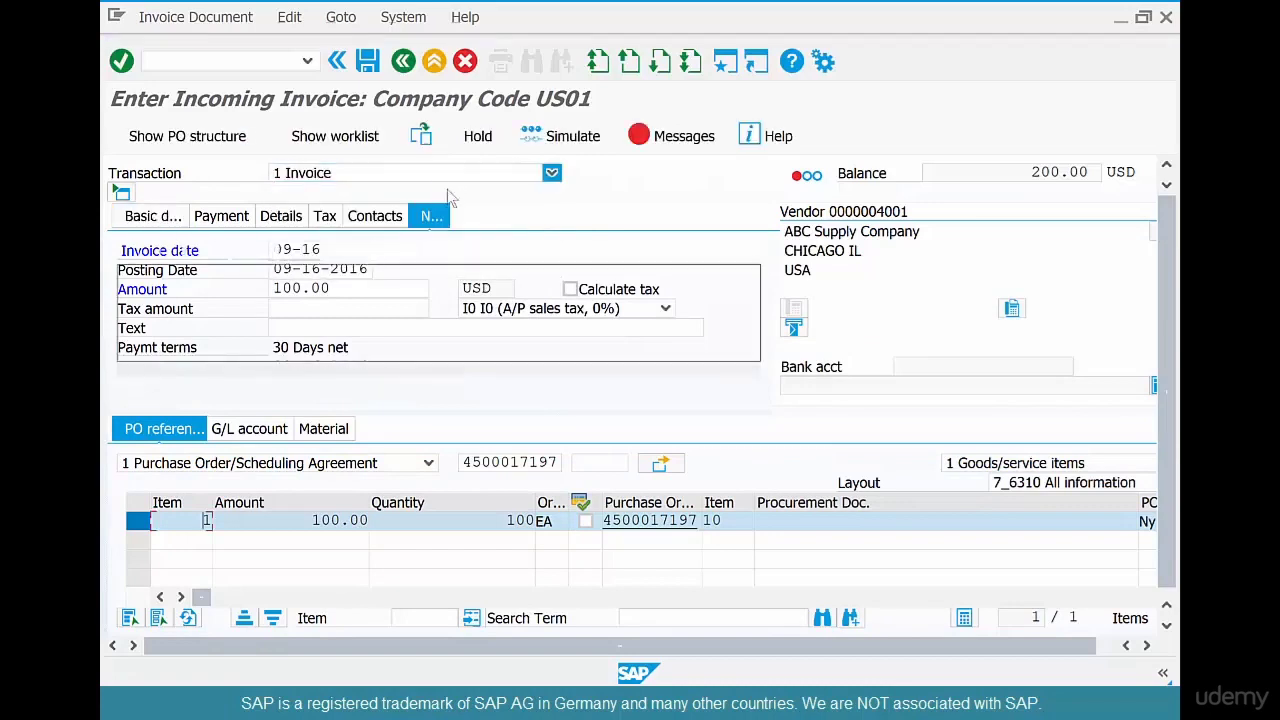
{"action": "left_click", "coordinate": [391, 175]}
{"action": "left_click", "coordinate": [386, 191]}
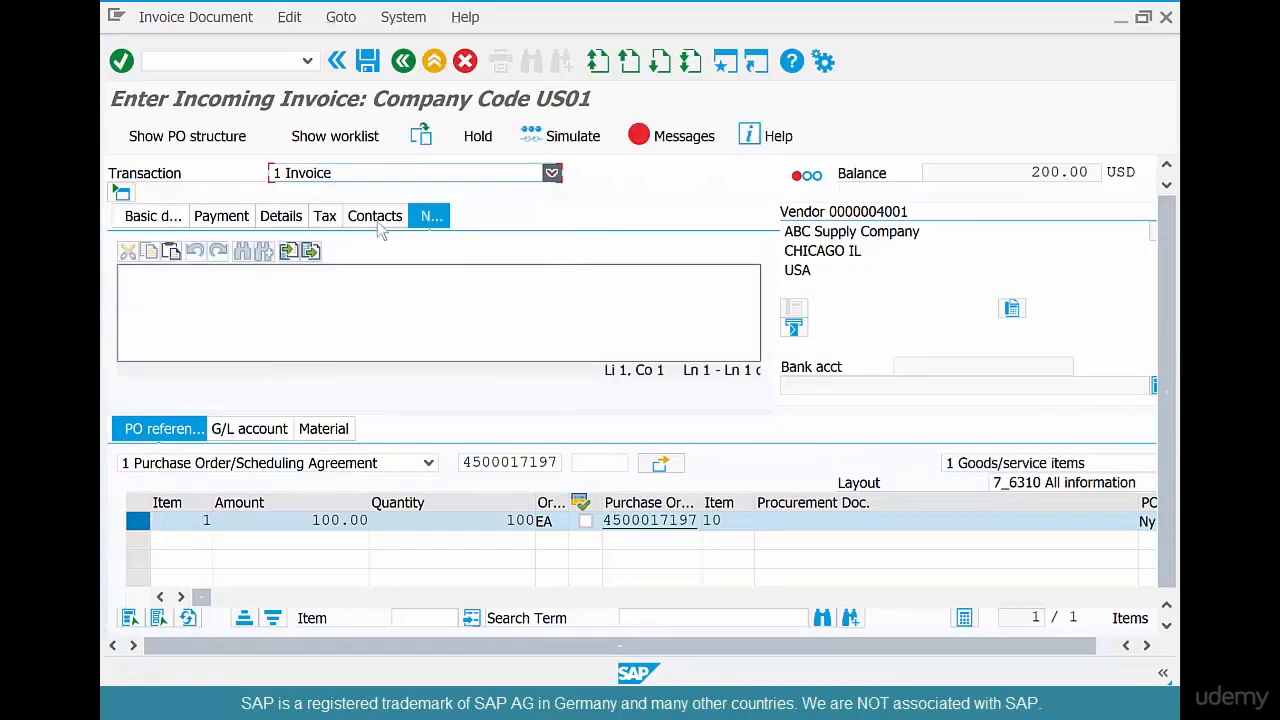
{"action": "key", "text": "Down"}
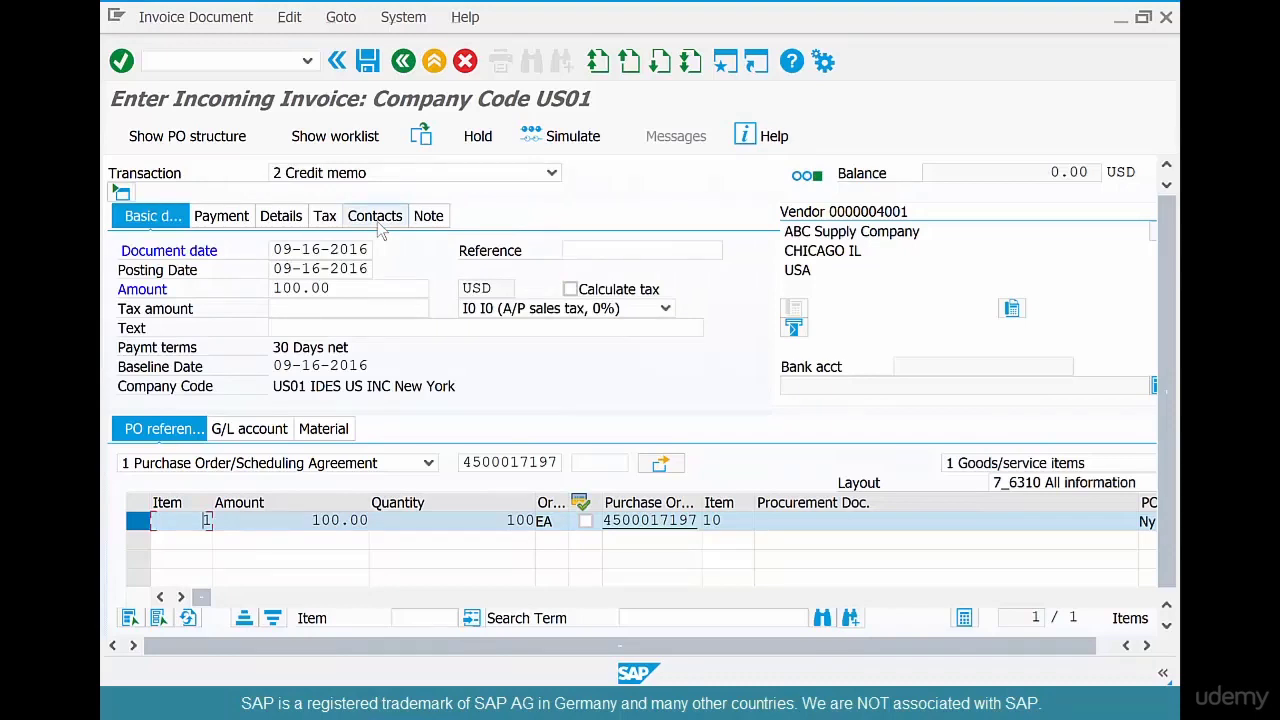
{"action": "left_click", "coordinate": [369, 69]}
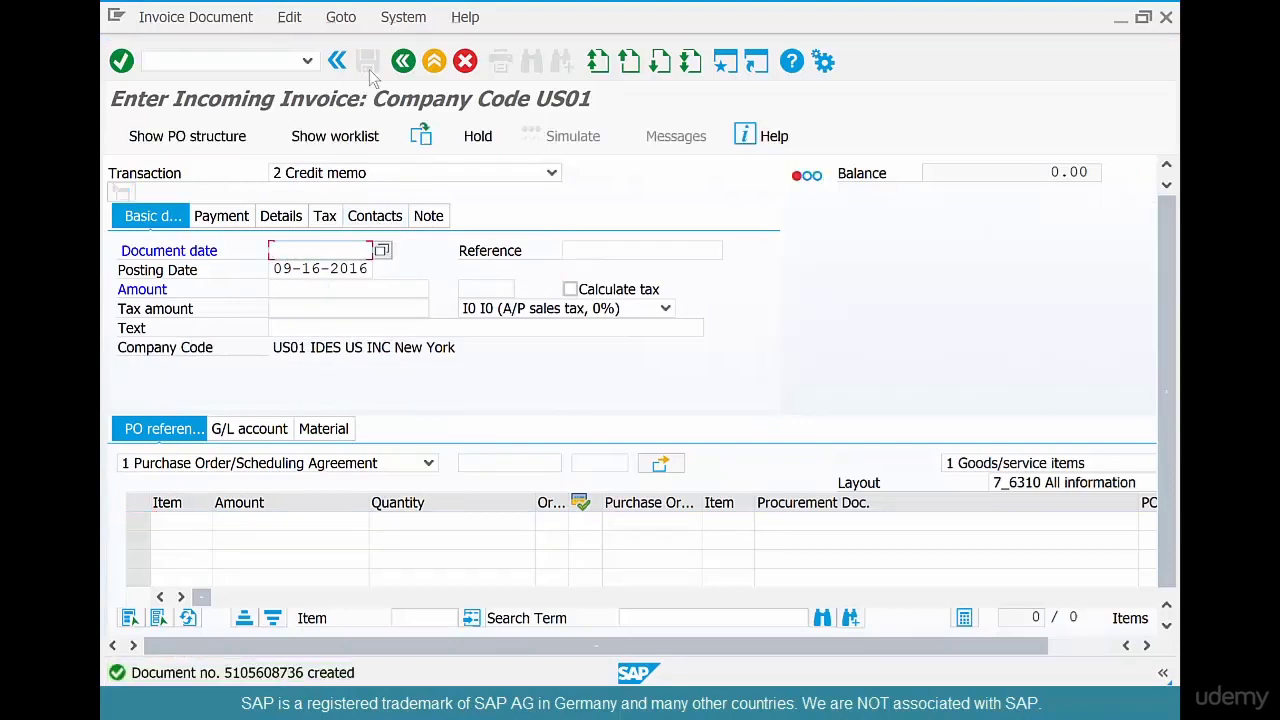
Open the return purchase order from ME21N and examine the goods receipt and invoice quantities in its purchase order history
{"action": "left_click", "coordinate": [433, 64]}
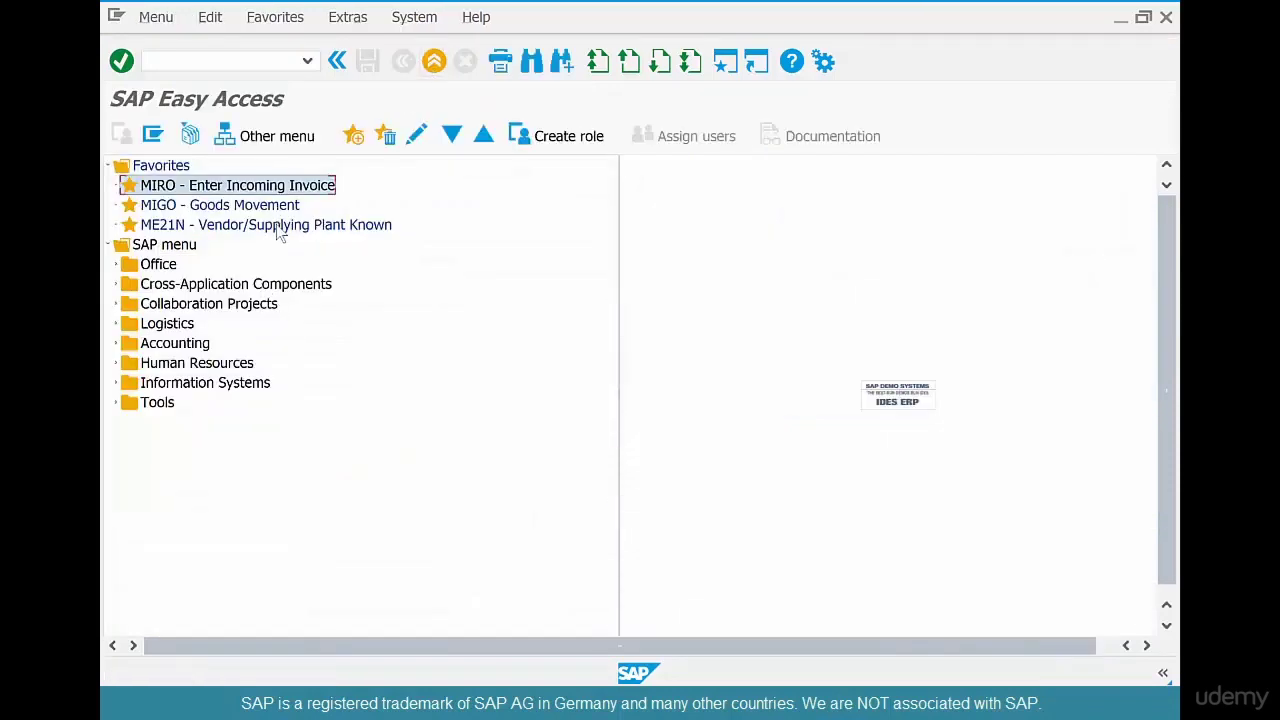
{"action": "double_click", "coordinate": [280, 224]}
{"action": "left_click", "coordinate": [354, 137]}
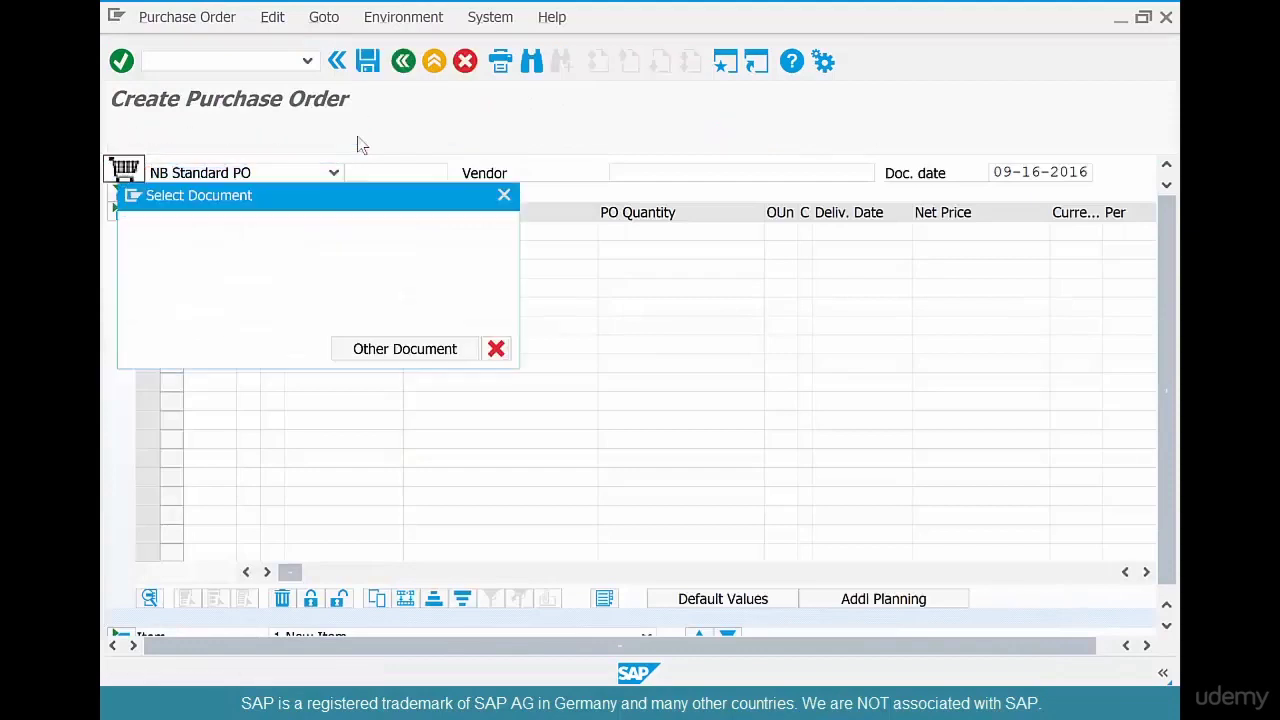
{"action": "key", "text": "Return"}
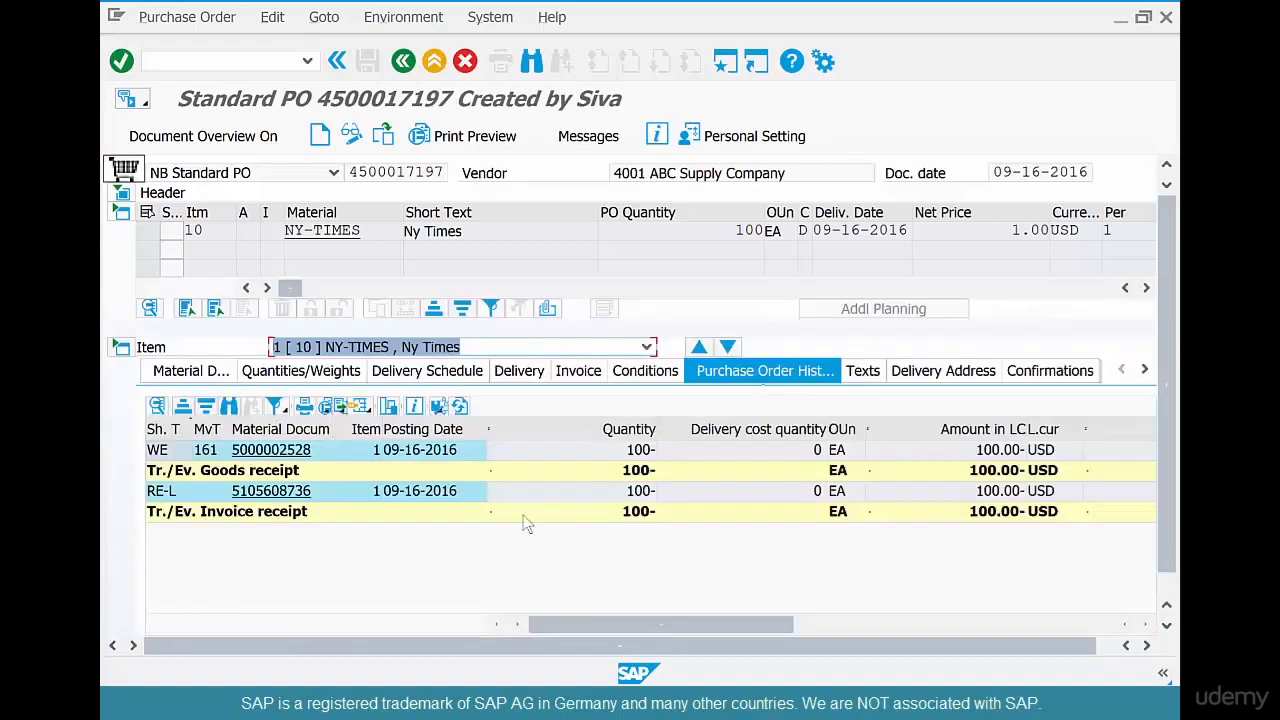
{"action": "left_click", "coordinate": [620, 452]}
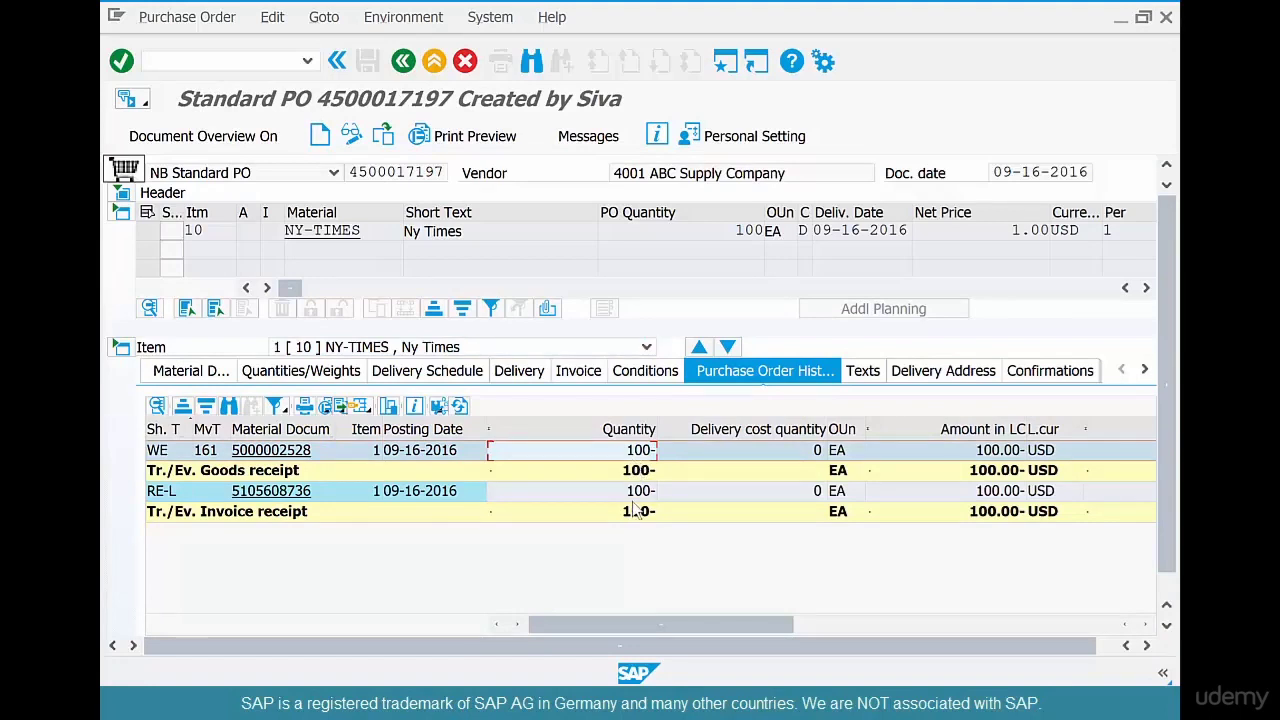
{"action": "left_click", "coordinate": [633, 497]}
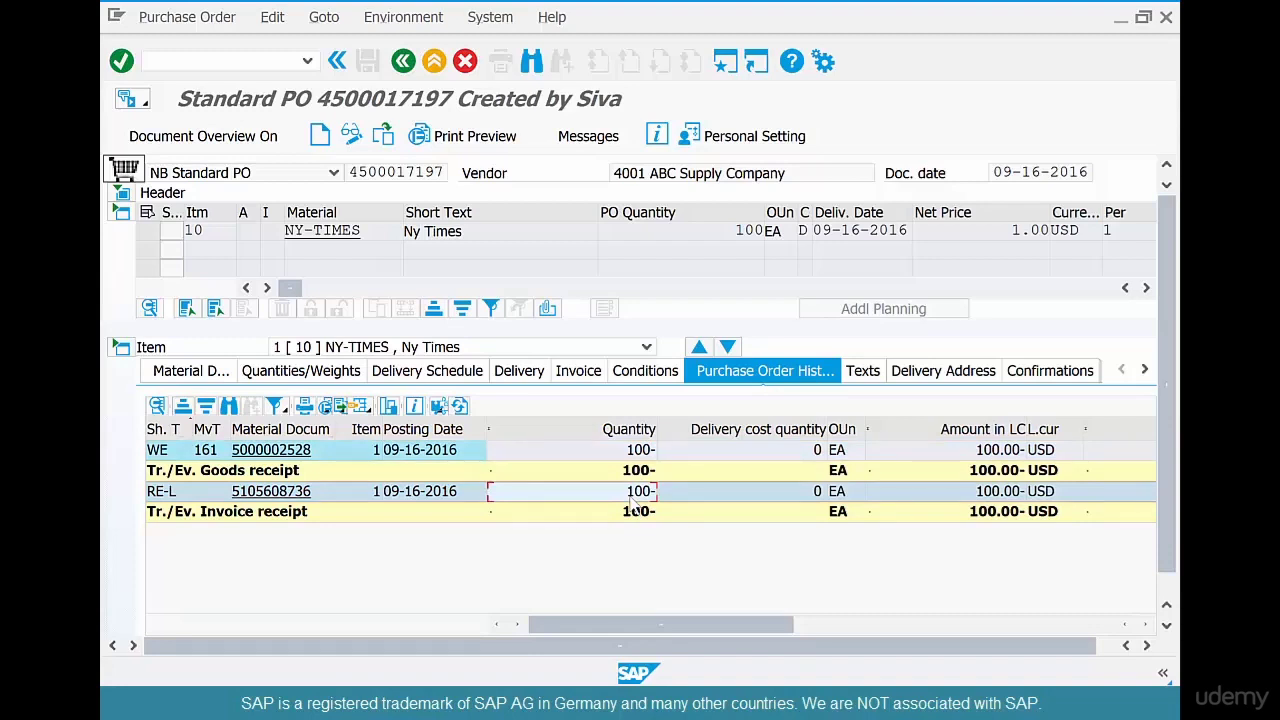
Switch to the whiteboard and add a dash after "Create PO" with a ticked checkbox labelled "Return Item"
{"action": "key", "text": "alt+Tab"}
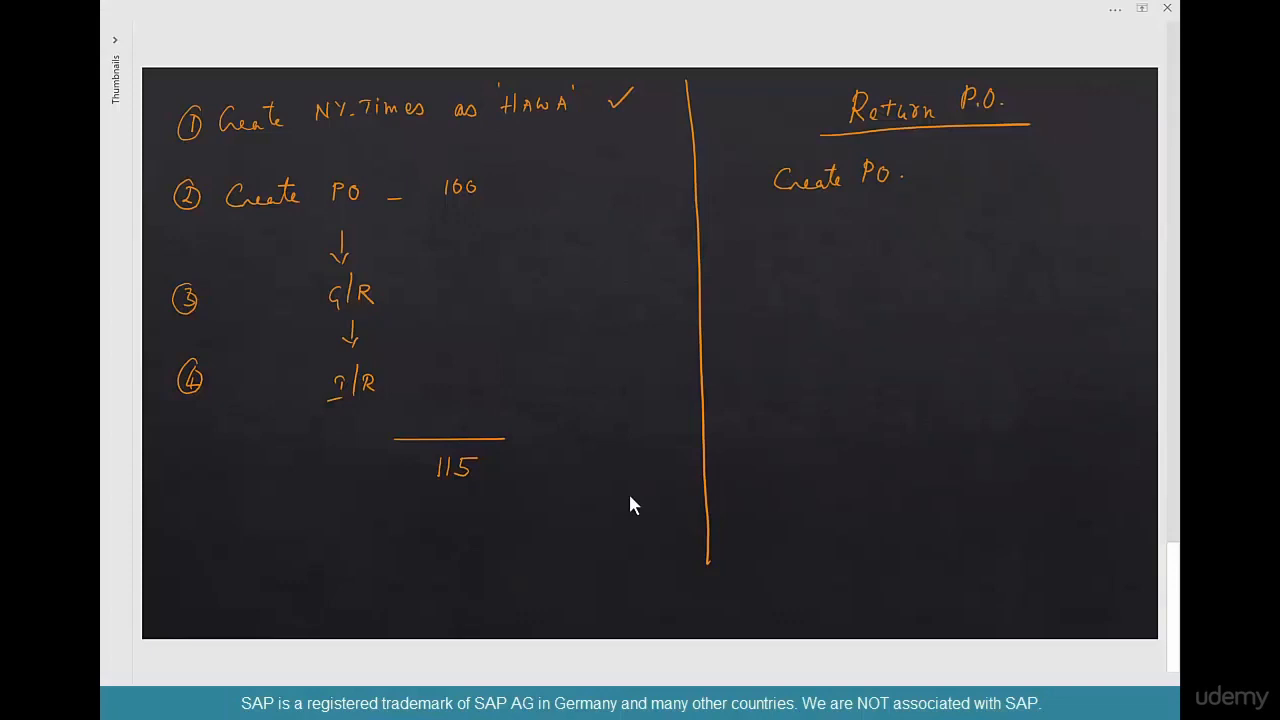
{"action": "left_click_drag", "start_coordinate": [898, 176], "coordinate": [936, 175]}
{"action": "mouse_move", "coordinate": [1024, 155]}
{"action": "left_mouse_down"}
{"action": "mouse_move", "coordinate": [1024, 175]}
{"action": "mouse_move", "coordinate": [1058, 177]}
{"action": "mouse_move", "coordinate": [1056, 152]}
{"action": "mouse_move", "coordinate": [1074, 152]}
{"action": "left_mouse_up"}
{"action": "left_click_drag", "start_coordinate": [1072, 150], "coordinate": [1085, 168]}
{"action": "left_click_drag", "start_coordinate": [1090, 157], "coordinate": [1135, 166]}
{"action": "left_click_drag", "start_coordinate": [1082, 178], "coordinate": [1136, 194]}
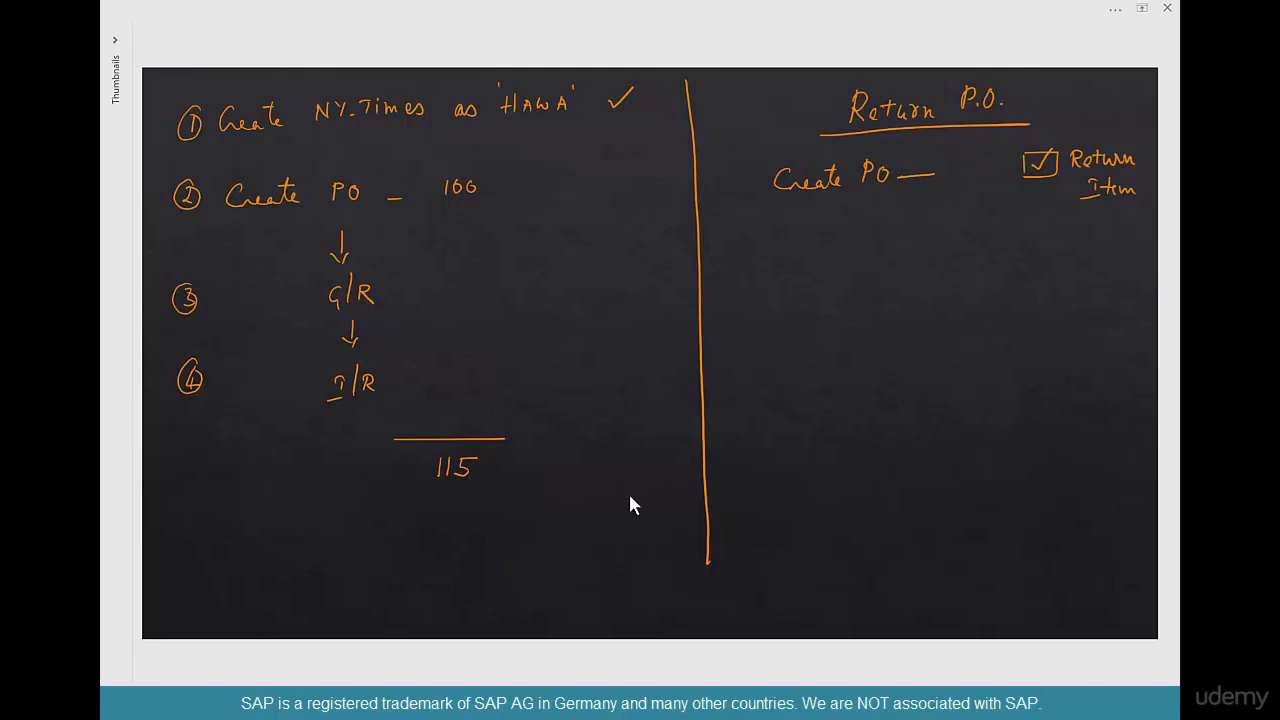
Draw an arrow down from "Create PO", number the return steps 1 and 2, and write the goods receipt entry for step 2
{"action": "left_click_drag", "start_coordinate": [841, 210], "coordinate": [841, 258]}
{"action": "left_click_drag", "start_coordinate": [733, 177], "coordinate": [731, 178]}
{"action": "left_click_drag", "start_coordinate": [731, 273], "coordinate": [729, 274]}
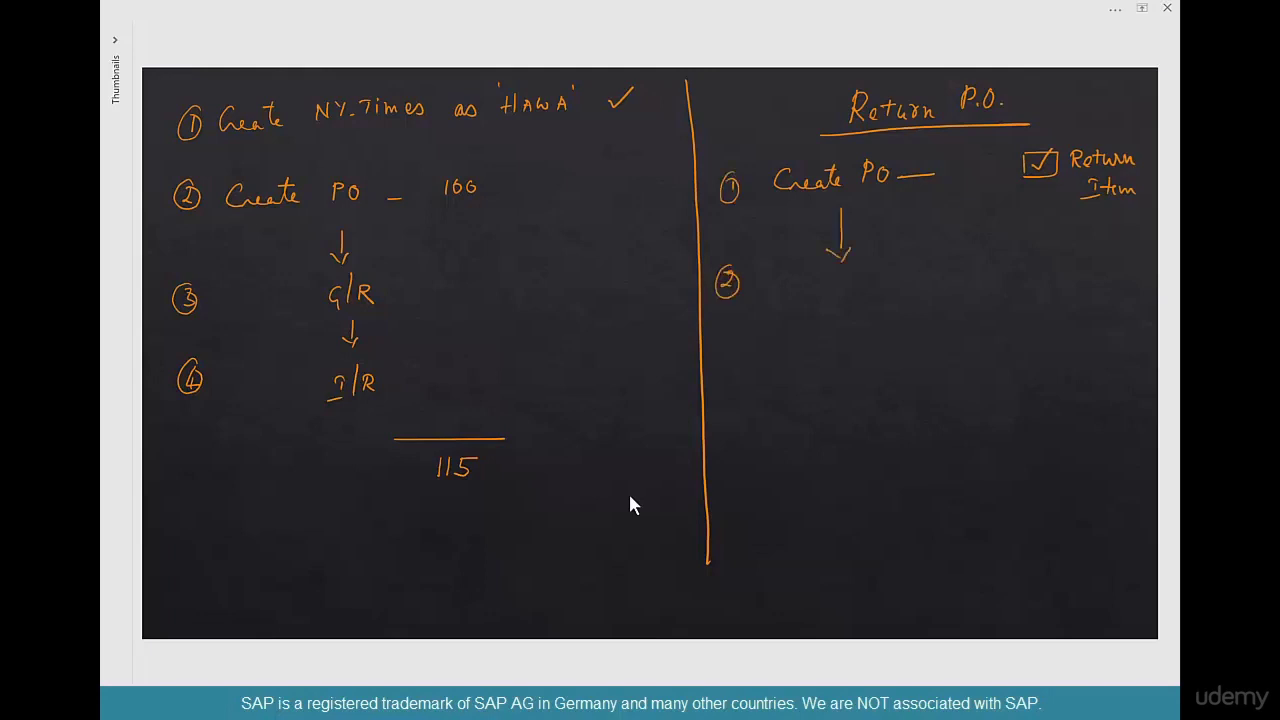
{"action": "left_click_drag", "start_coordinate": [828, 270], "coordinate": [826, 304]}
{"action": "left_click_drag", "start_coordinate": [842, 264], "coordinate": [838, 290]}
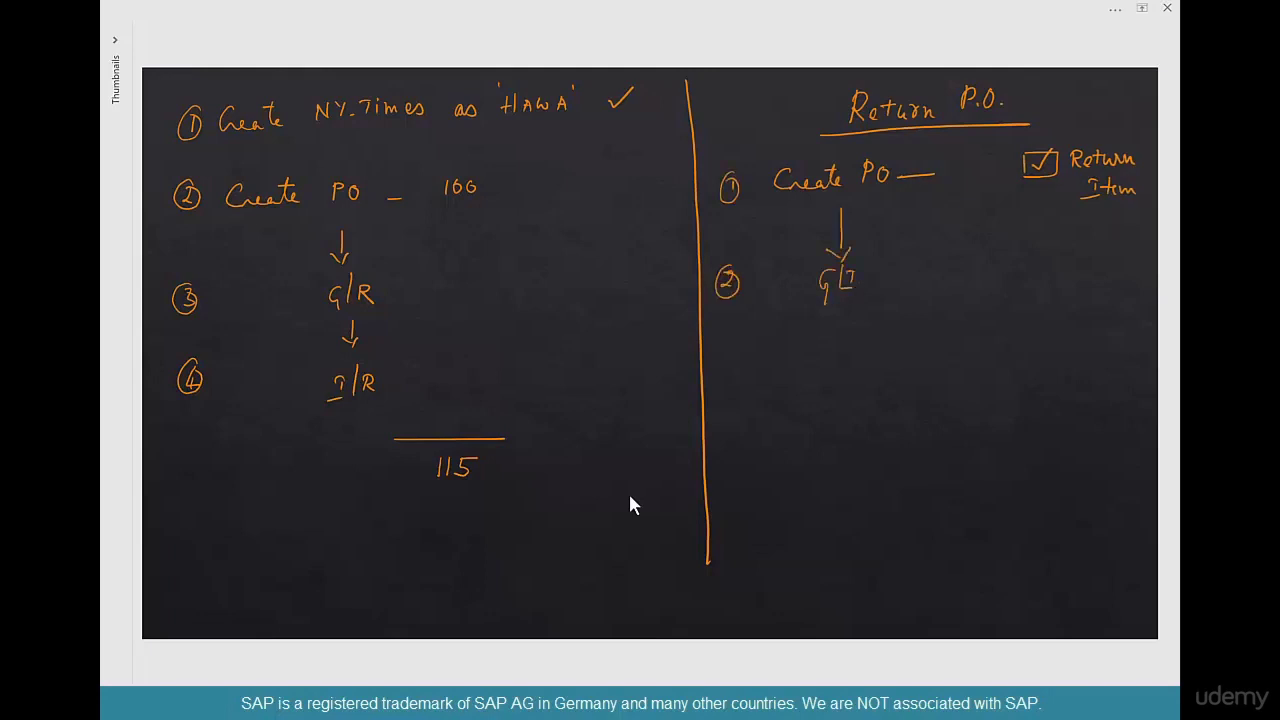